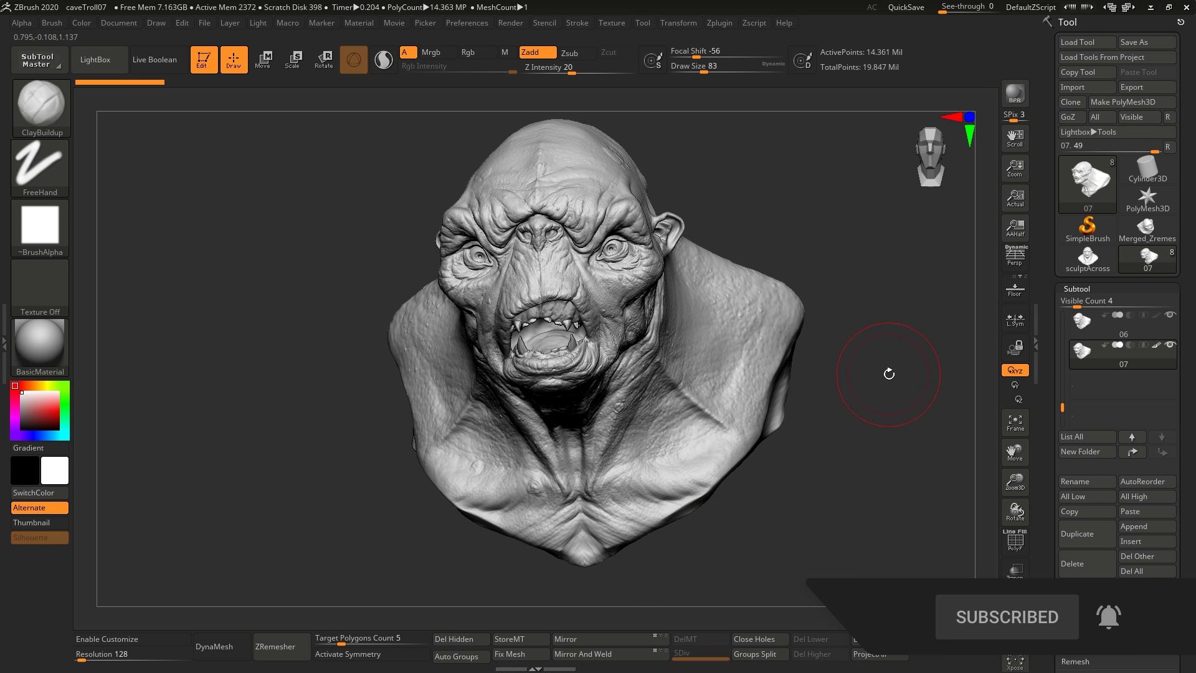
Set the draw size to 12 and examine the finished troll bust in subtool 07 from several angles, including the mouth and cheek close up.
{"action": "mouse_move", "coordinate": [889, 373]}
{"action": "left_mouse_down"}
{"action": "mouse_move", "coordinate": [904, 381]}
{"action": "mouse_move", "coordinate": [899, 402]}
{"action": "left_mouse_up"}
{"action": "key", "text": "s"}
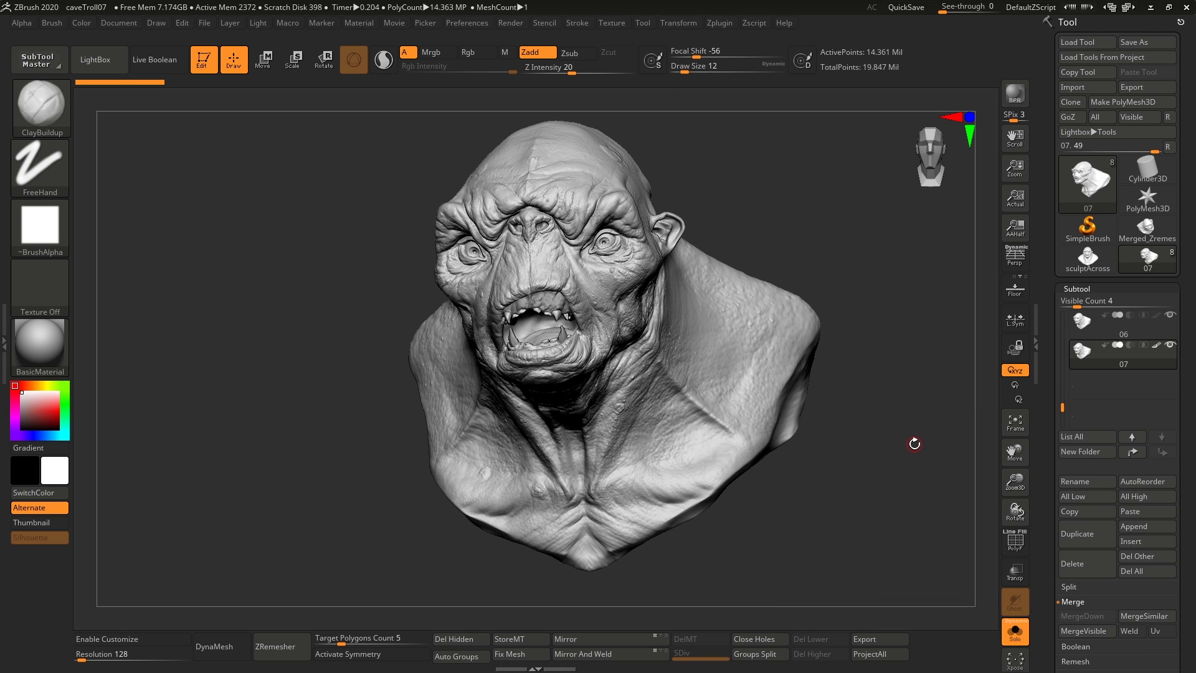
{"action": "left_click_drag", "start_coordinate": [838, 428], "coordinate": [796, 414]}
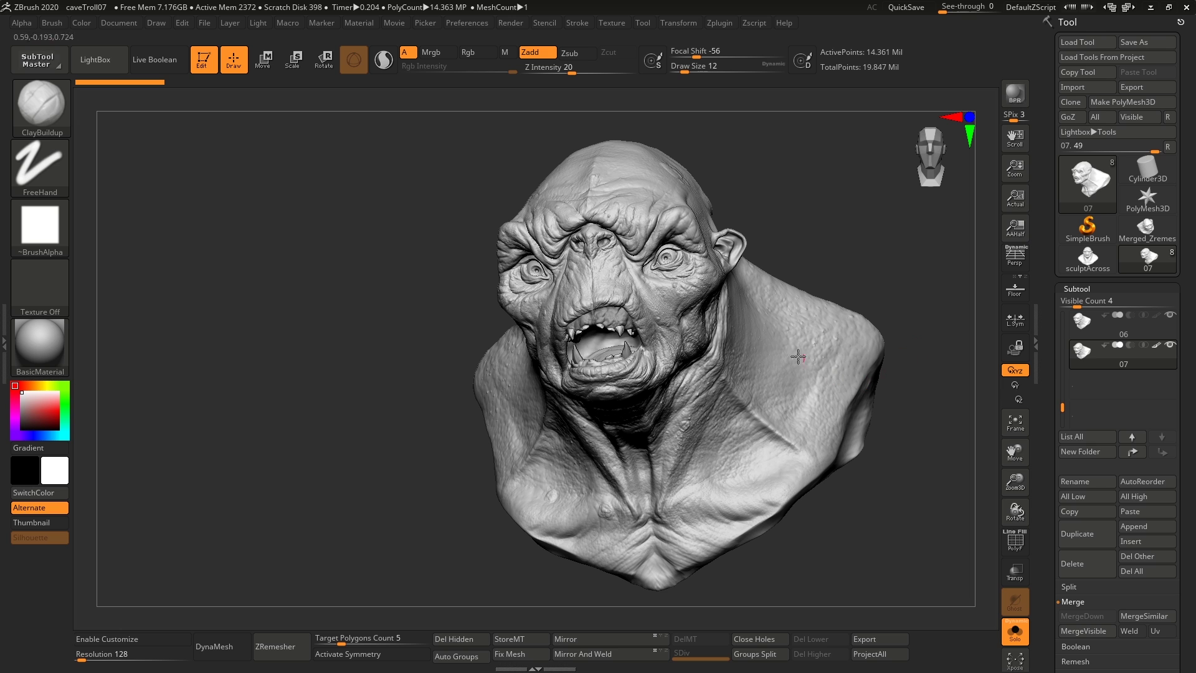
{"action": "right_click_drag", "start_coordinate": [669, 297], "coordinate": [655, 314], "text": "ctrl"}
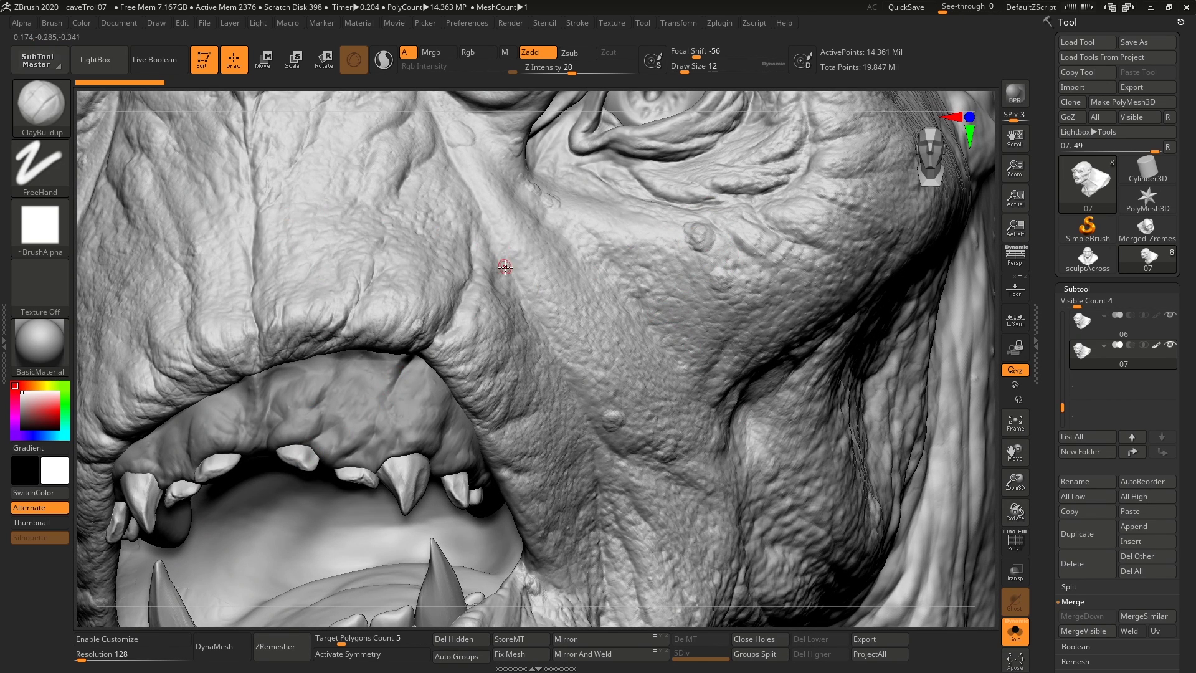
{"action": "right_click_drag", "start_coordinate": [510, 260], "coordinate": [558, 306], "text": "alt"}
{"action": "scroll", "coordinate": [598, 317], "scroll_direction": "down", "scroll_amount": 5}
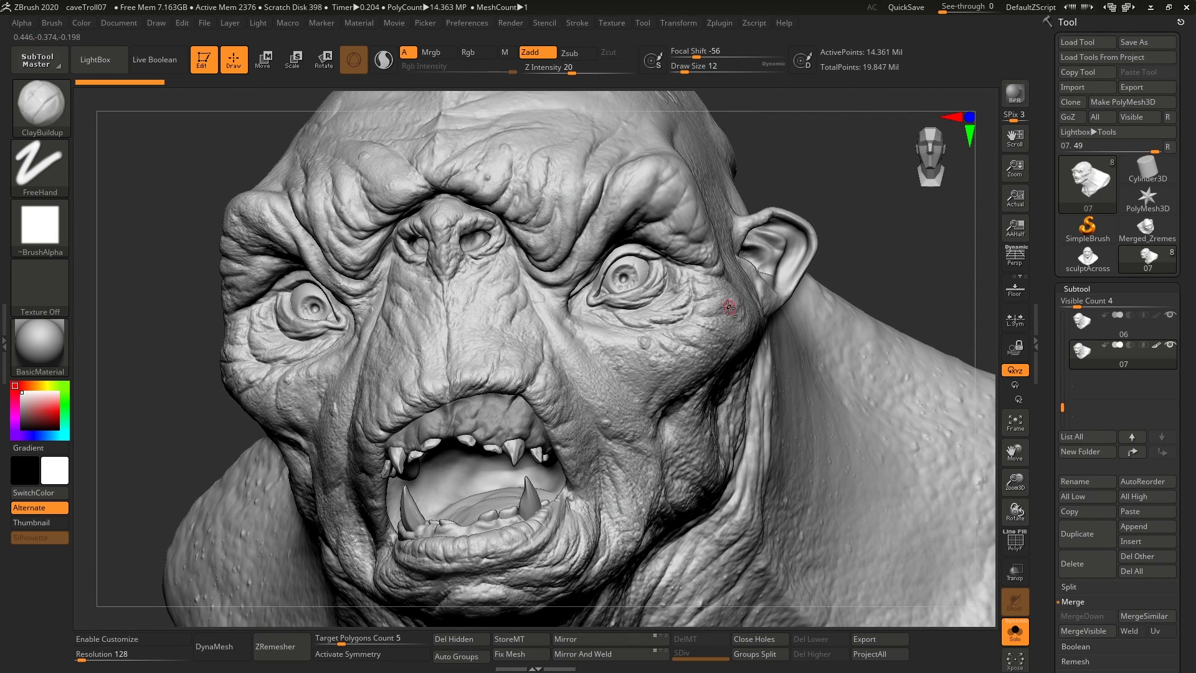
{"action": "scroll", "coordinate": [704, 274], "scroll_direction": "down", "scroll_amount": 3}
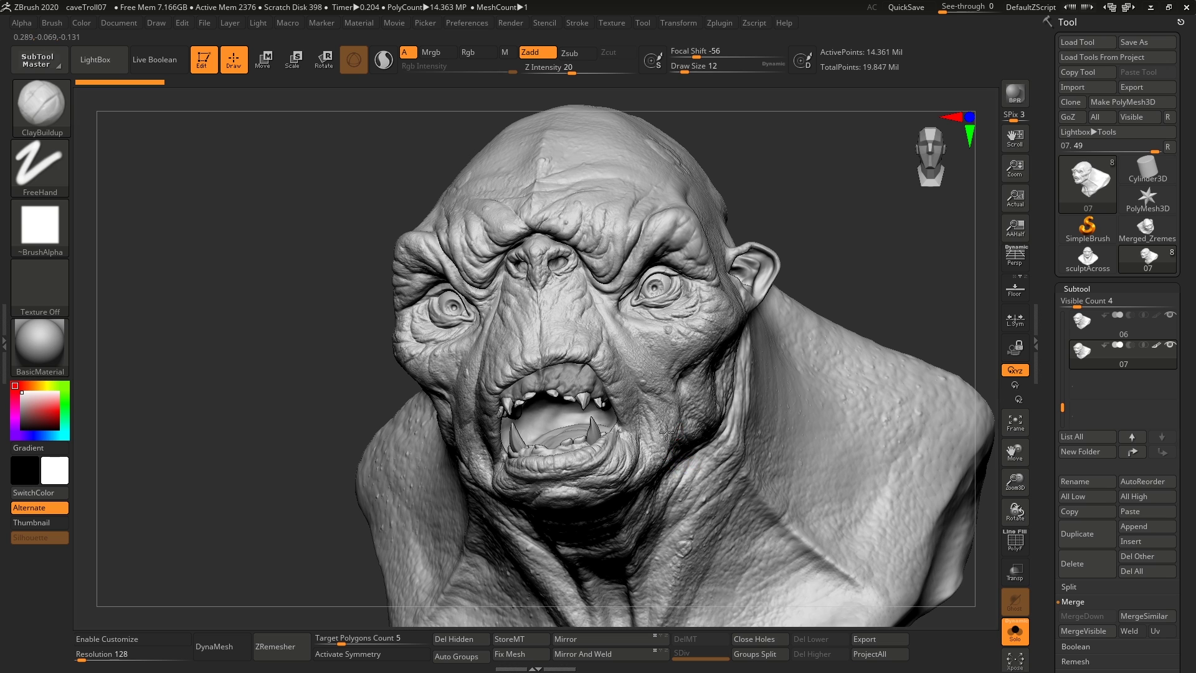
{"action": "mouse_move", "coordinate": [667, 433]}
{"action": "right_mouse_down"}
{"action": "mouse_move", "coordinate": [601, 428]}
{"action": "mouse_move", "coordinate": [662, 421]}
{"action": "right_mouse_up"}
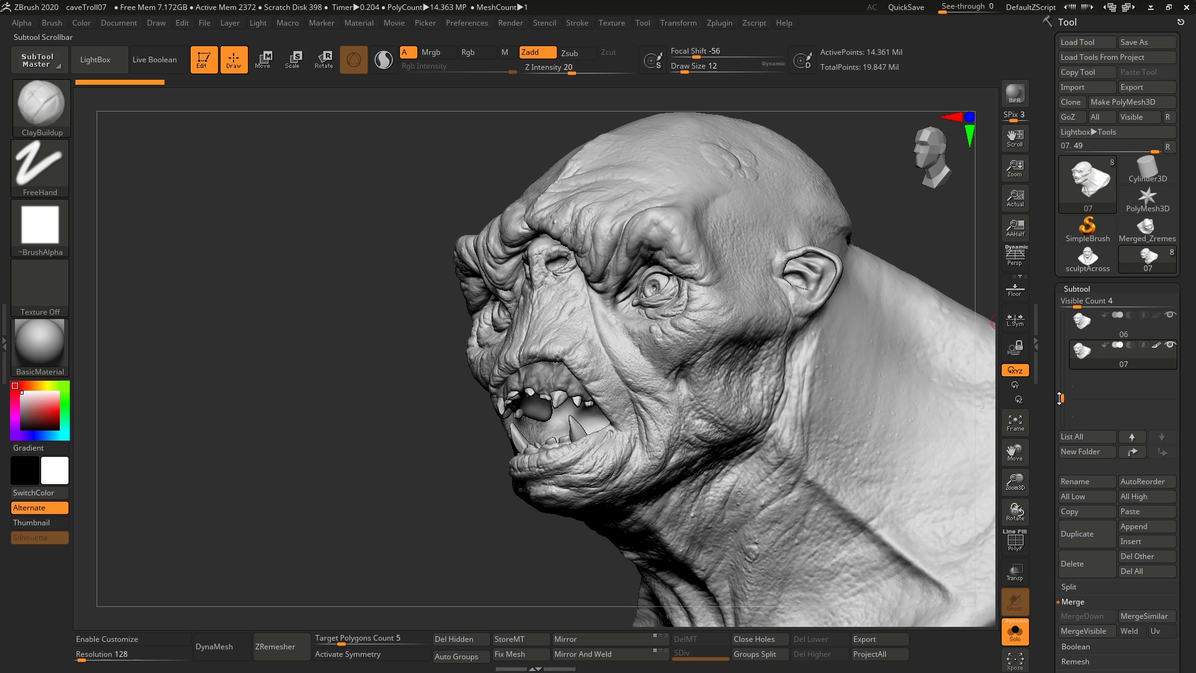
Switch to subtool 01 and examine the rough base sculpt of the troll's head and shoulders.
{"action": "left_click_drag", "start_coordinate": [1060, 397], "coordinate": [1048, 312]}
{"action": "right_click_drag", "start_coordinate": [783, 405], "coordinate": [757, 322], "text": "ctrl"}
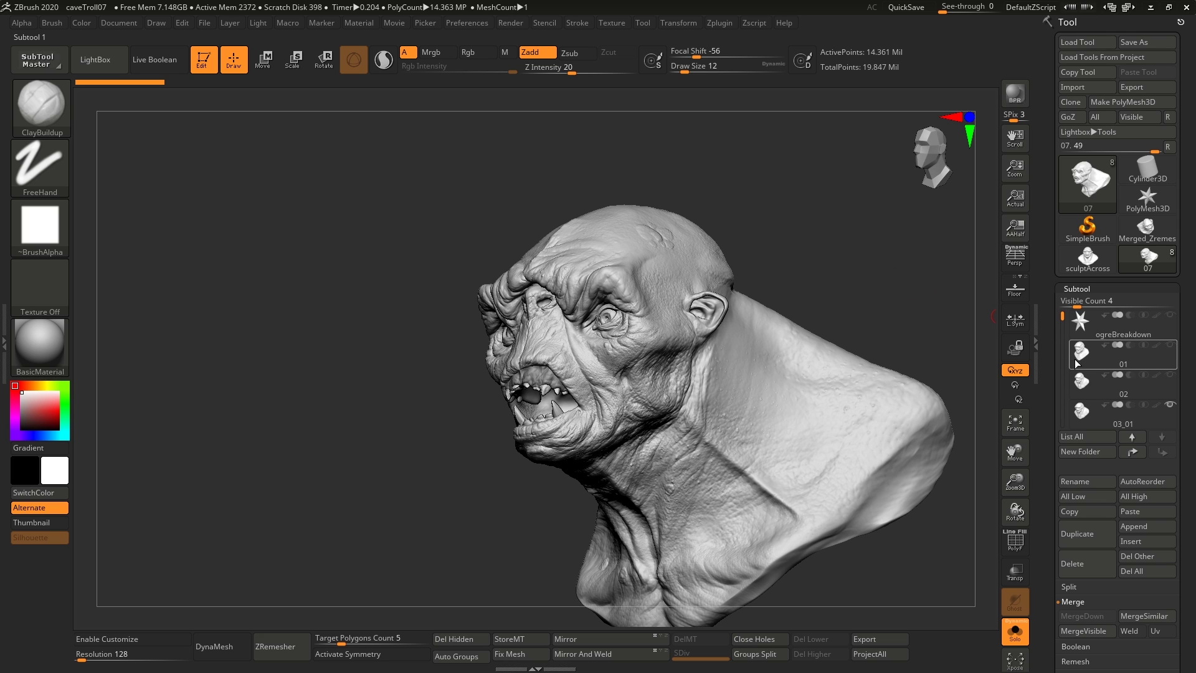
{"action": "left_click", "coordinate": [1090, 358]}
{"action": "right_click_drag", "start_coordinate": [706, 408], "coordinate": [726, 411]}
{"action": "right_click_drag", "start_coordinate": [726, 411], "coordinate": [715, 402], "text": "ctrl"}
{"action": "right_click_drag", "start_coordinate": [715, 402], "coordinate": [665, 355], "text": "alt"}
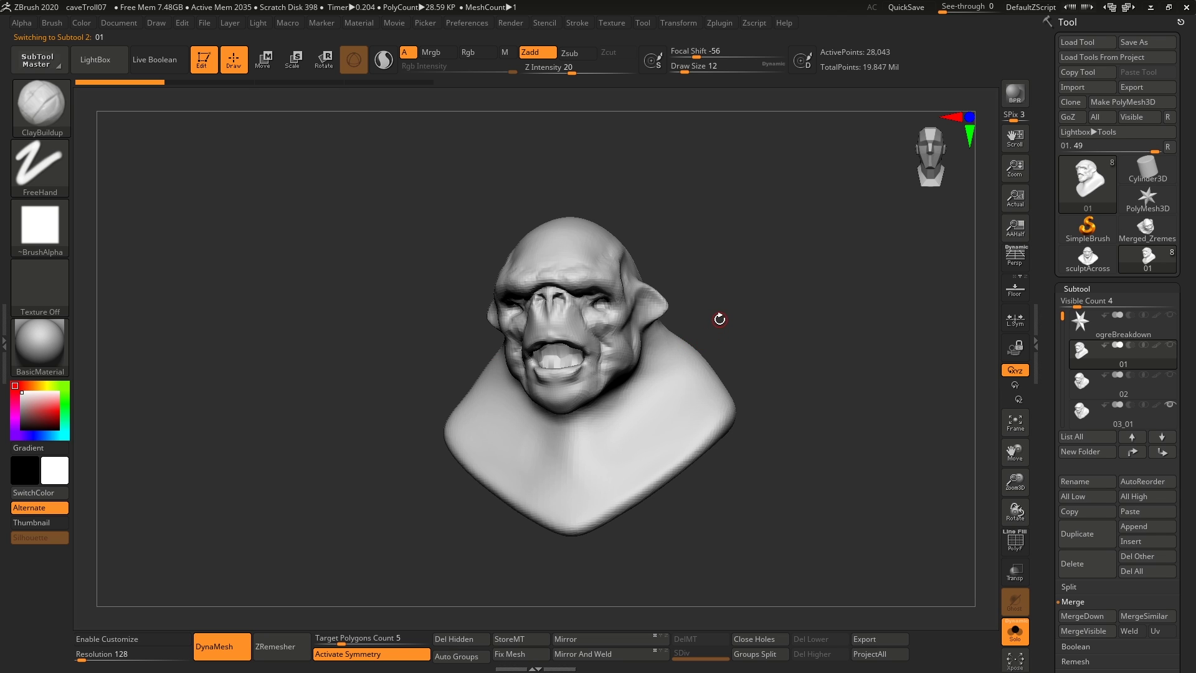
{"action": "right_click_drag", "start_coordinate": [716, 319], "coordinate": [858, 331], "text": "ctrl"}
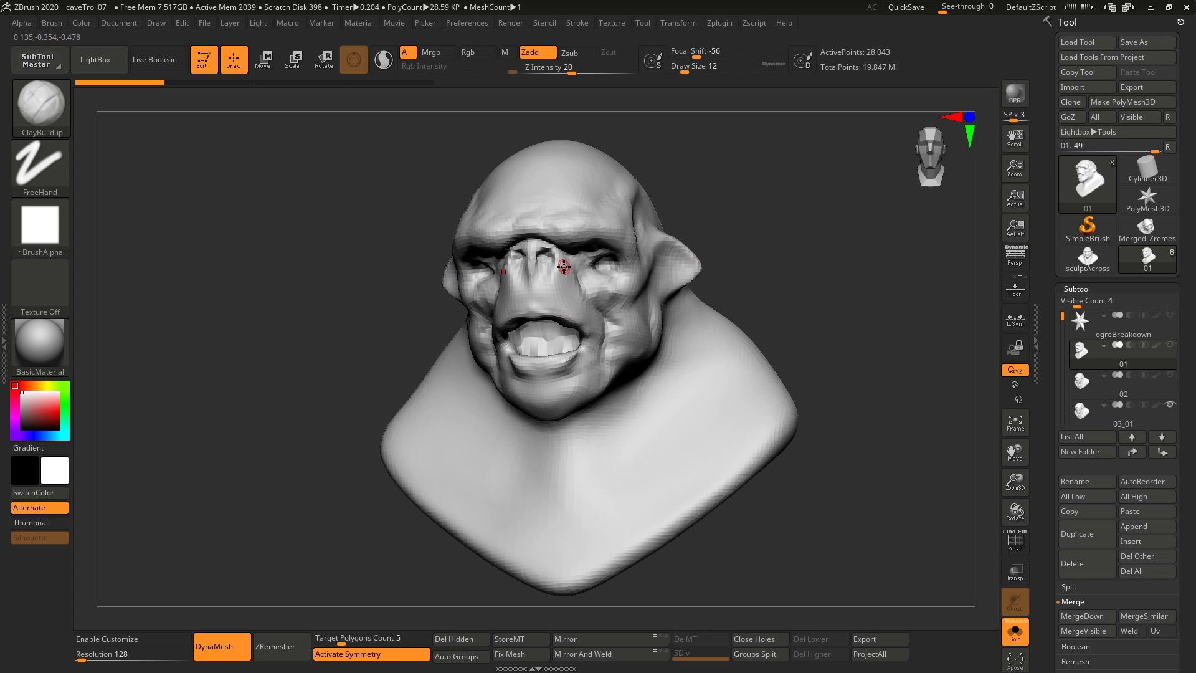
{"action": "right_click_drag", "start_coordinate": [575, 349], "coordinate": [538, 359]}
{"action": "mouse_move", "coordinate": [576, 322]}
{"action": "right_mouse_down"}
{"action": "mouse_move", "coordinate": [620, 321]}
{"action": "mouse_move", "coordinate": [696, 381]}
{"action": "right_mouse_up"}
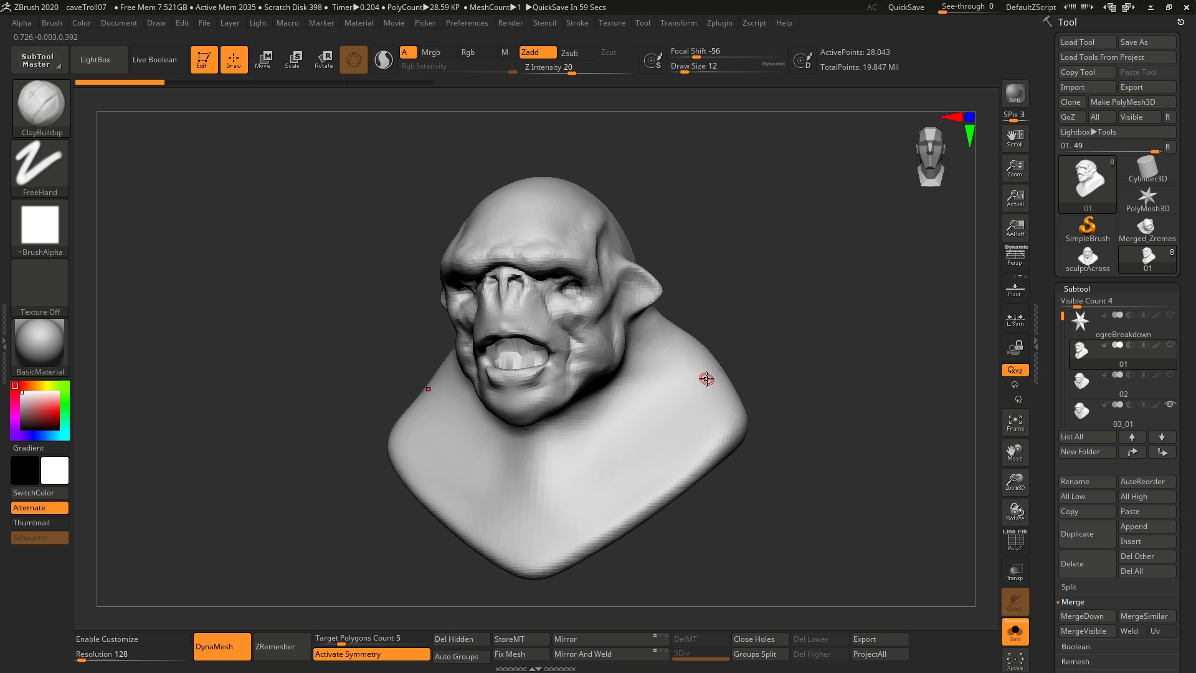
{"action": "right_click_drag", "start_coordinate": [810, 406], "coordinate": [818, 415], "text": "ctrl"}
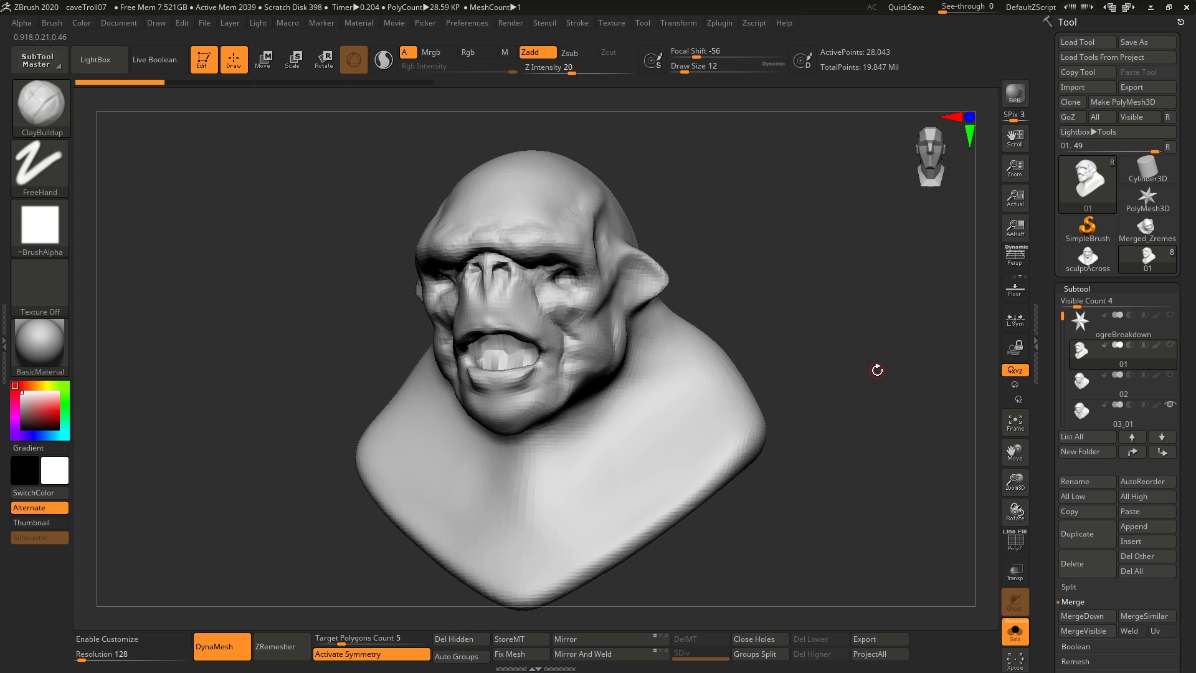
Leave a canvas snapshot of subtool 01 and display subtool 02 beside it for comparison.
{"action": "key", "text": "Down"}
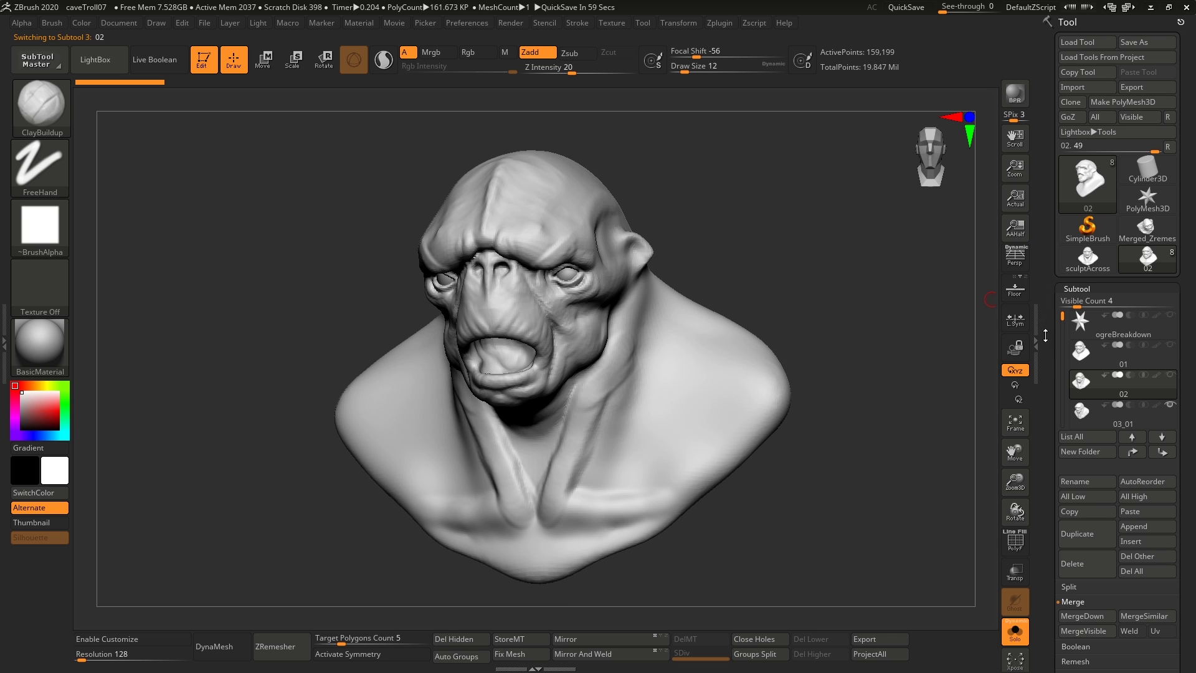
{"action": "left_click", "coordinate": [1083, 352]}
{"action": "right_click_drag", "start_coordinate": [696, 426], "coordinate": [506, 433], "text": "alt"}
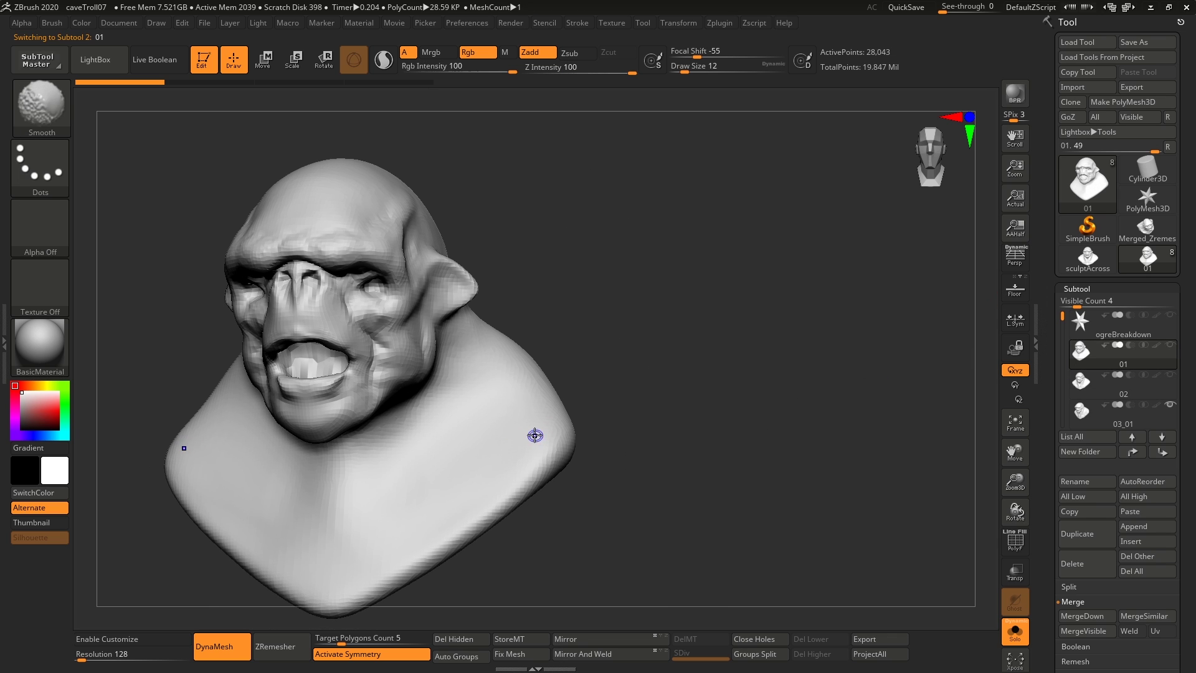
{"action": "left_click", "coordinate": [1074, 387]}
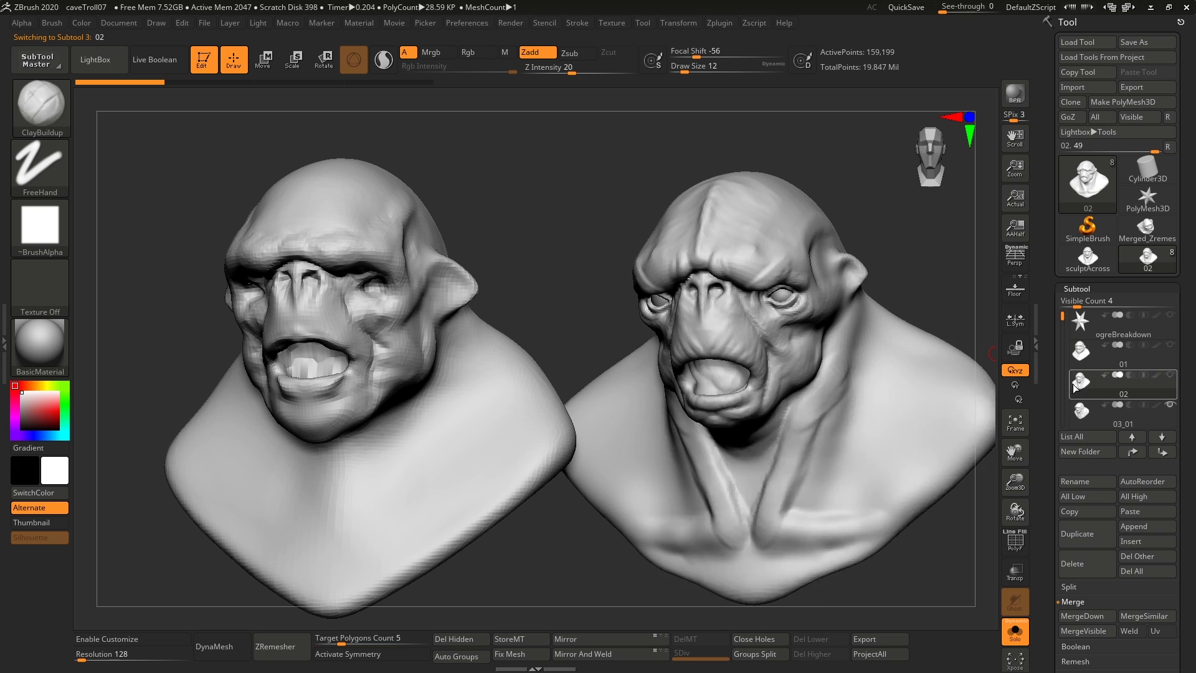
Replace the old snapshot with one of subtool 02 and display subtool 03_01 beside it.
{"action": "left_click_drag", "start_coordinate": [927, 556], "coordinate": [917, 549]}
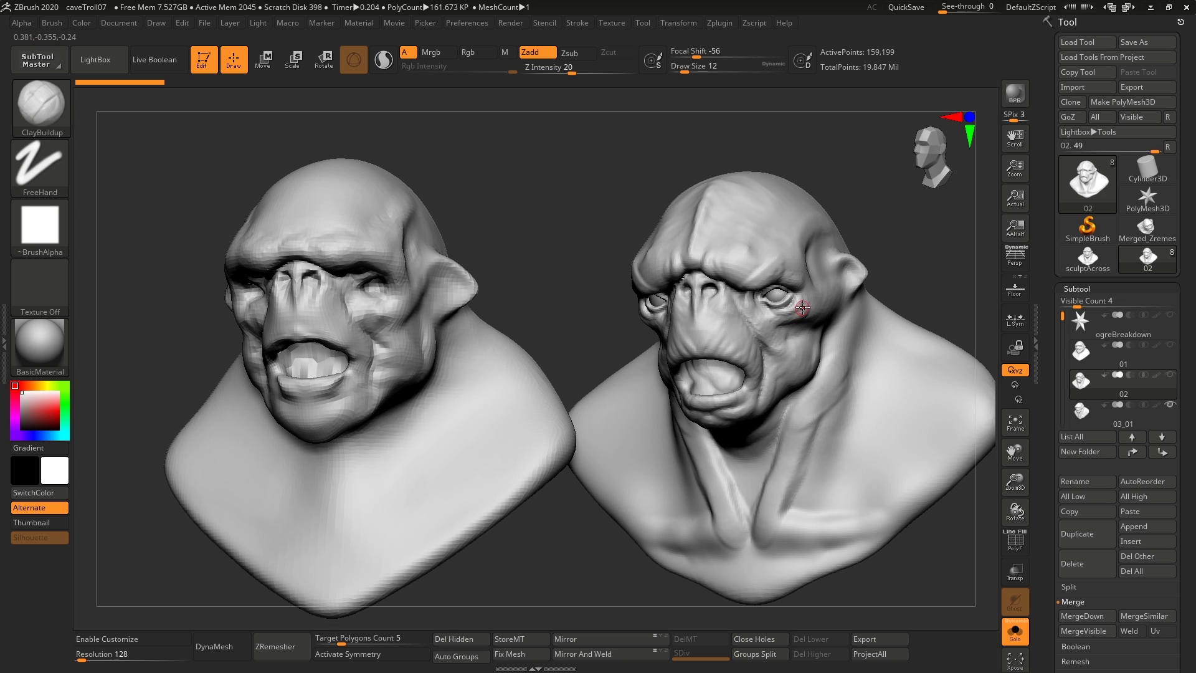
{"action": "key", "text": "ctrl+n"}
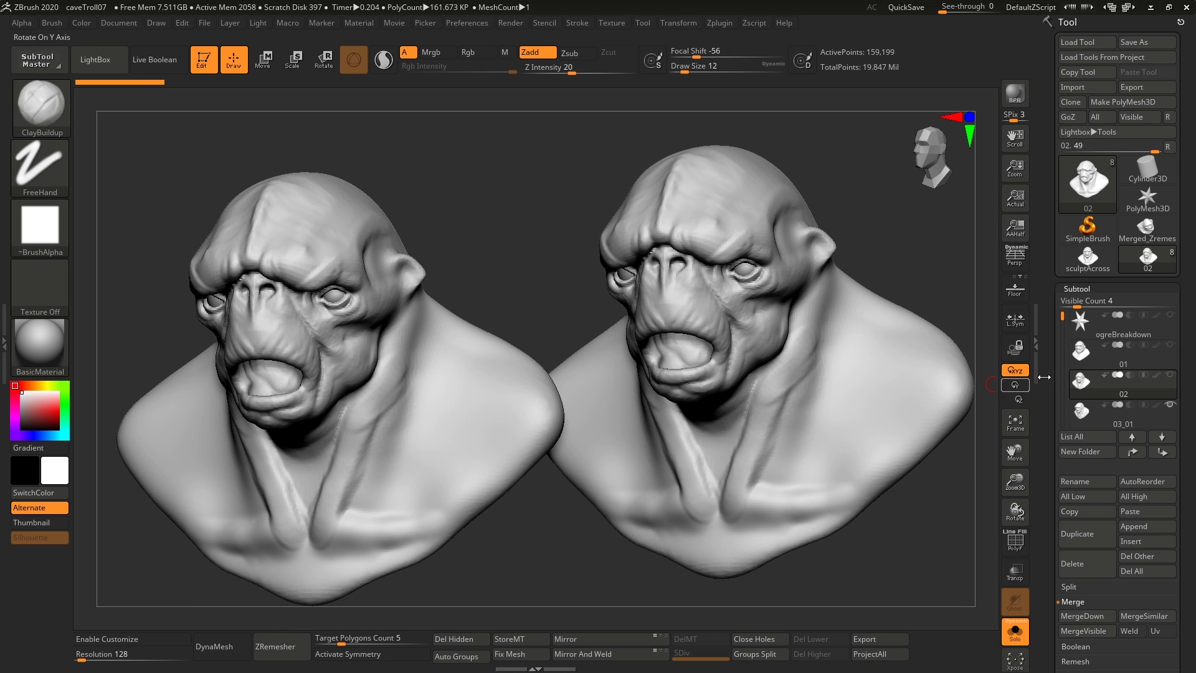
{"action": "left_click", "coordinate": [1096, 412]}
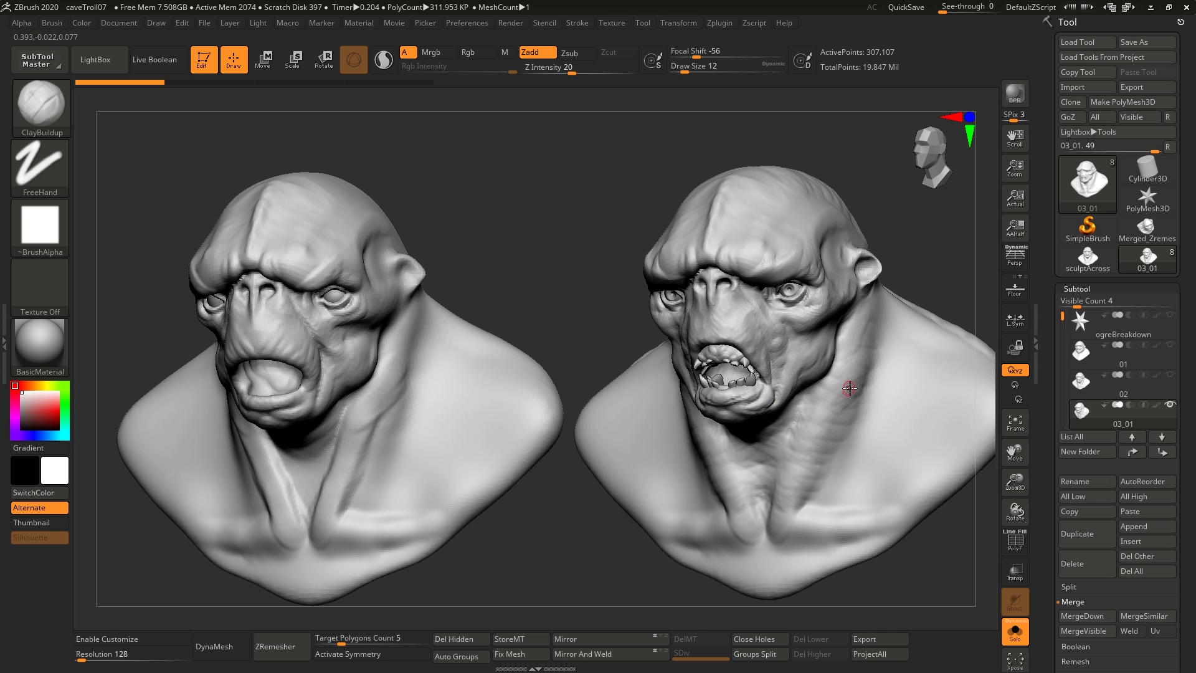
Clear the old snapshot, leave one of subtool 03_01 on the canvas, and display subtool 04 beside it.
{"action": "key", "text": "ctrl+n"}
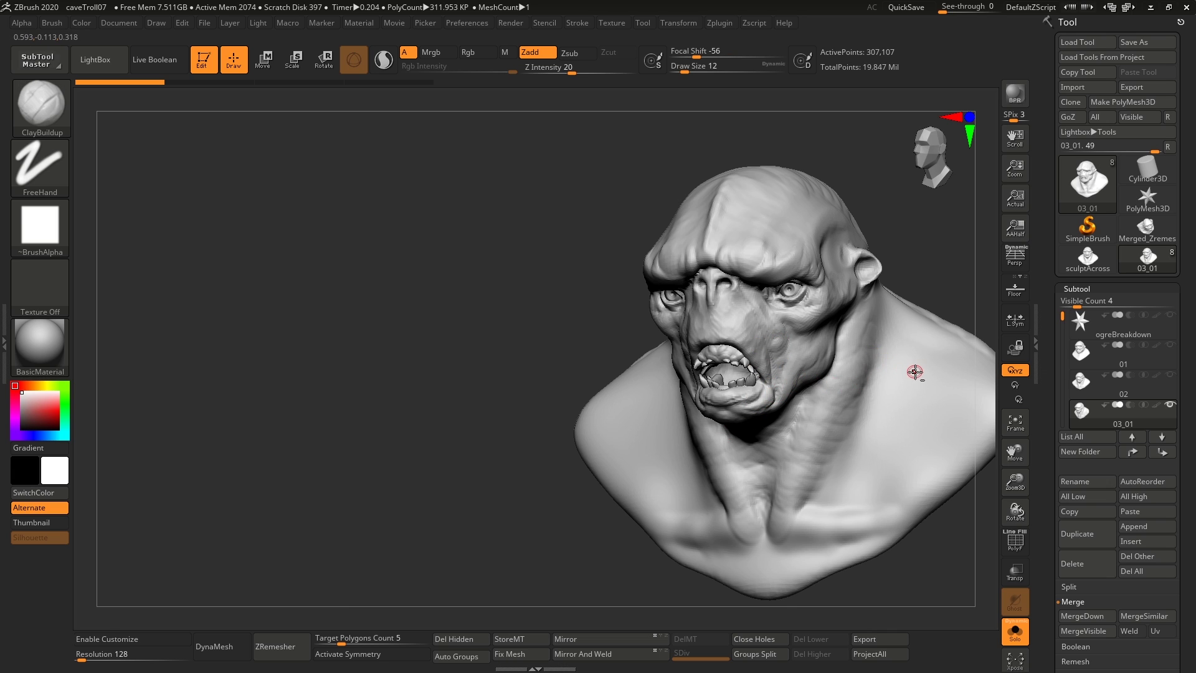
{"action": "mouse_move", "coordinate": [915, 372]}
{"action": "right_mouse_down", "text": "alt"}
{"action": "mouse_move", "coordinate": [419, 419]}
{"action": "mouse_move", "coordinate": [442, 384]}
{"action": "right_mouse_up", "text": "alt"}
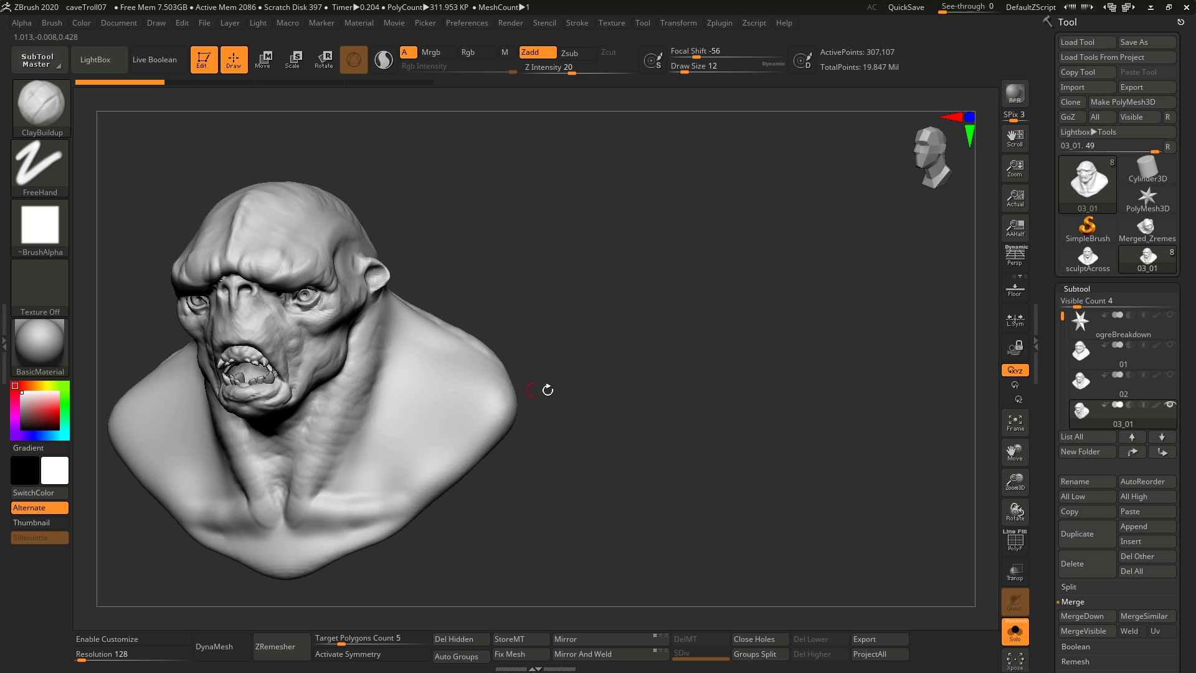
{"action": "key", "text": "shift+s"}
{"action": "right_click_drag", "start_coordinate": [608, 409], "coordinate": [828, 391], "text": "alt"}
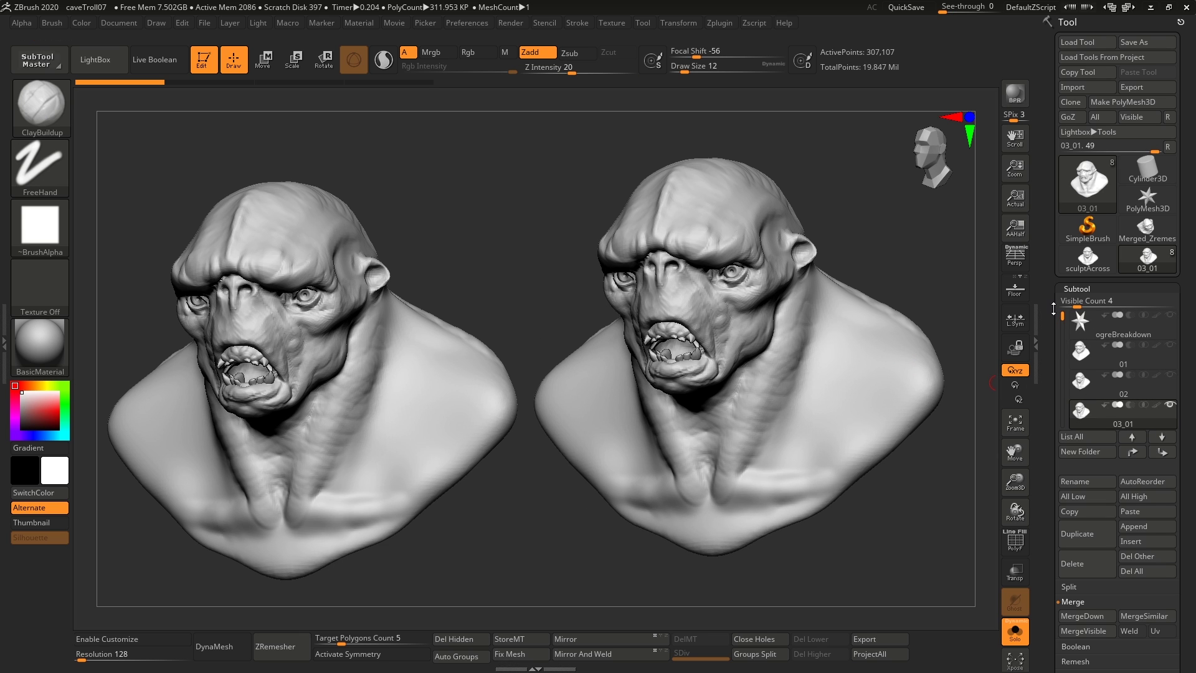
{"action": "left_click_drag", "start_coordinate": [1061, 315], "coordinate": [1061, 320]}
{"action": "scroll", "coordinate": [1061, 330], "scroll_direction": "down", "scroll_amount": 1}
{"action": "left_click", "coordinate": [1087, 382]}
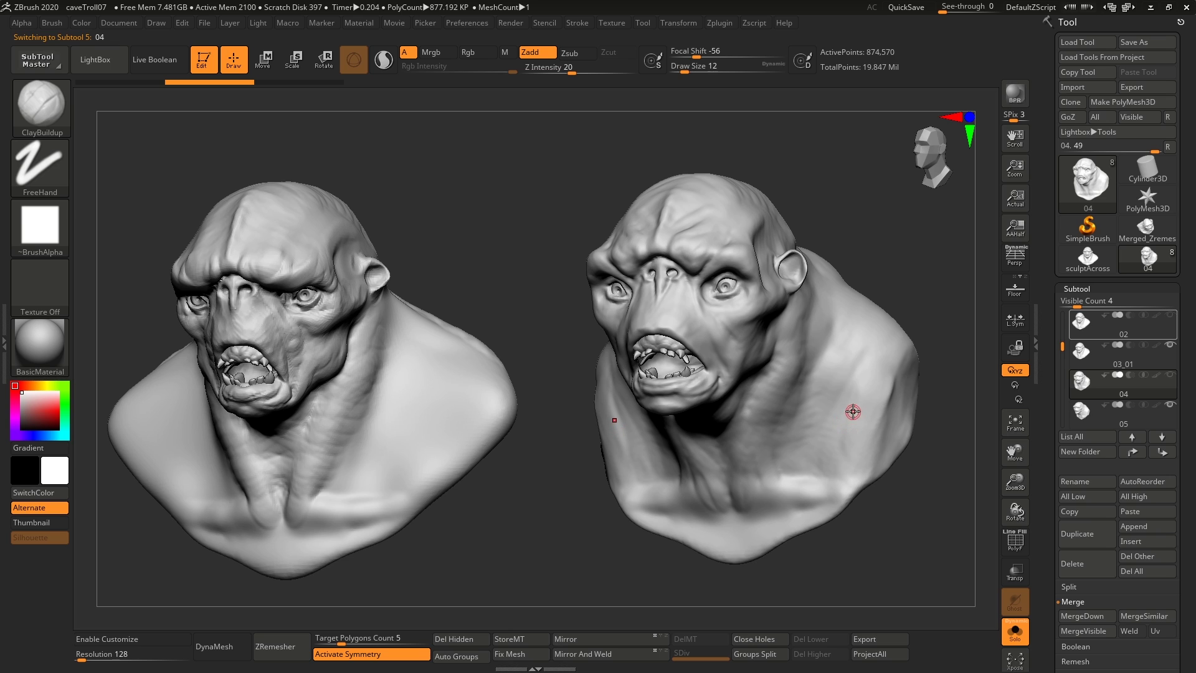
Compare subtools 03_01 and 04 in three-quarter view by switching back and forth between them.
{"action": "left_click_drag", "start_coordinate": [935, 402], "coordinate": [916, 458]}
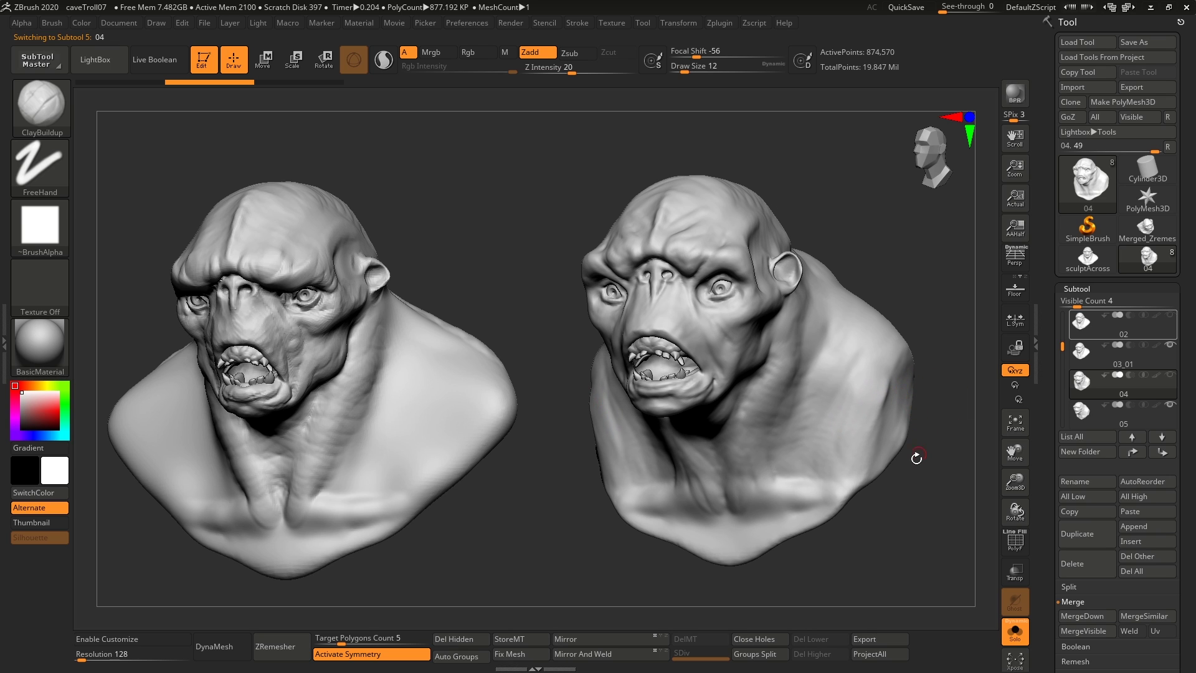
{"action": "key", "text": "Up"}
{"action": "key", "text": "Down"}
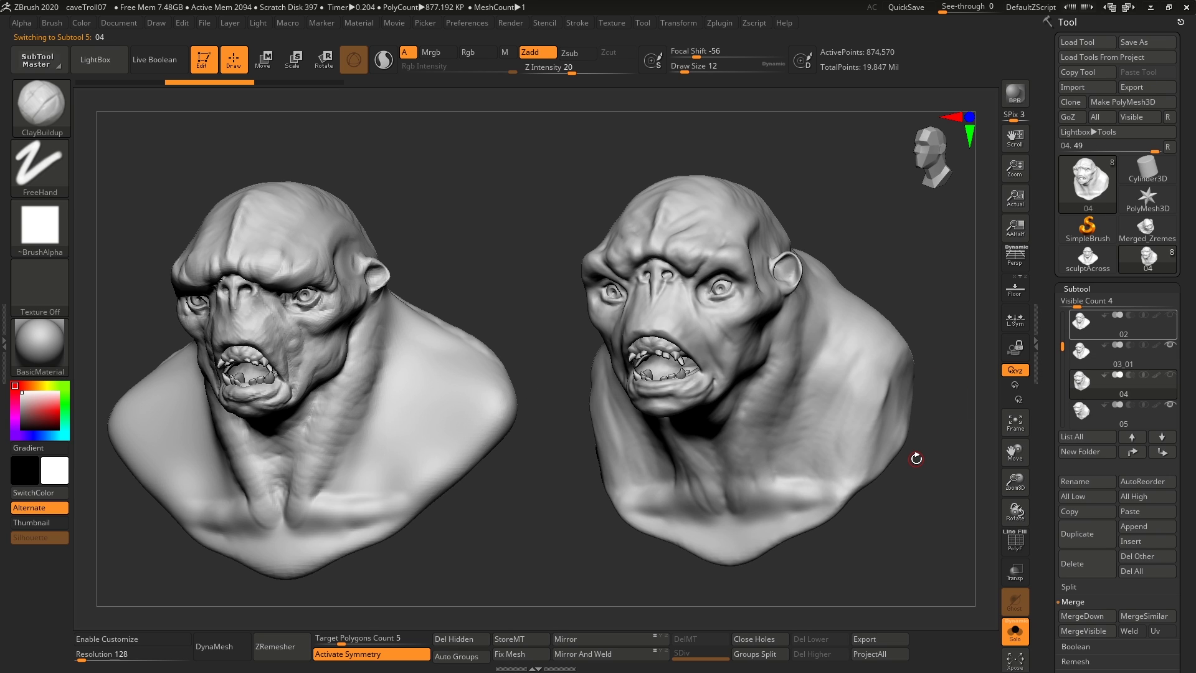
{"action": "key", "text": "Up"}
{"action": "key", "text": "Down"}
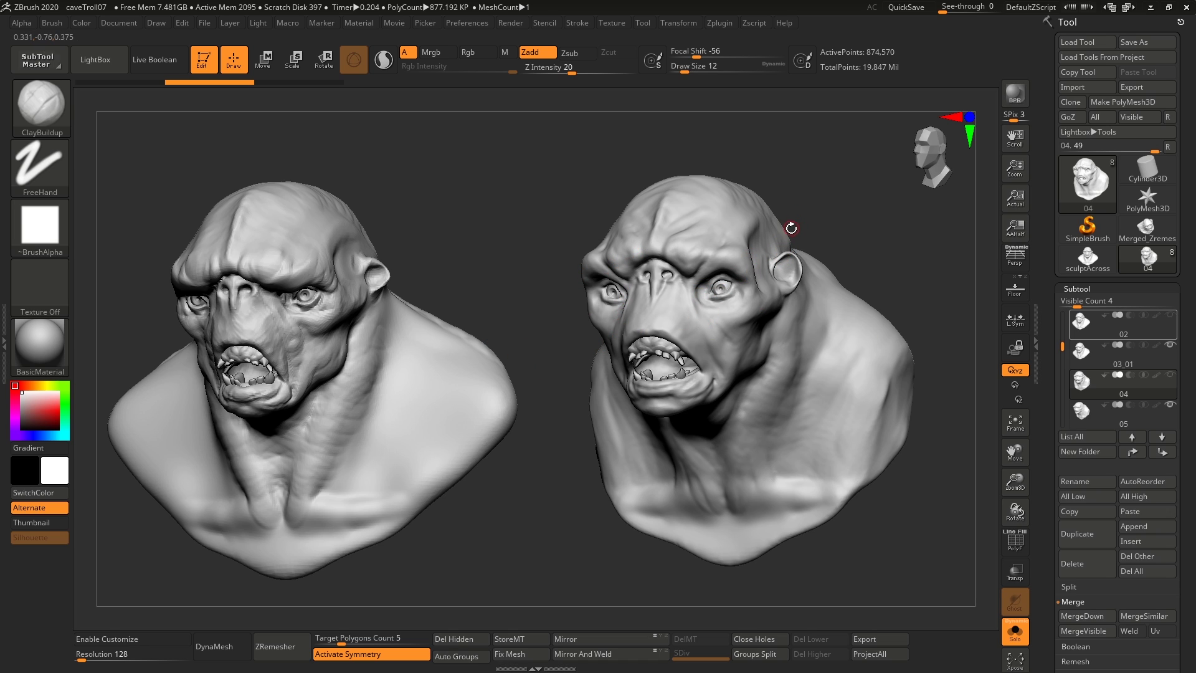
Compare the head and neck profiles of subtools 03_01 and 04 from the side, ending on 04.
{"action": "right_click_drag", "start_coordinate": [790, 255], "coordinate": [750, 283]}
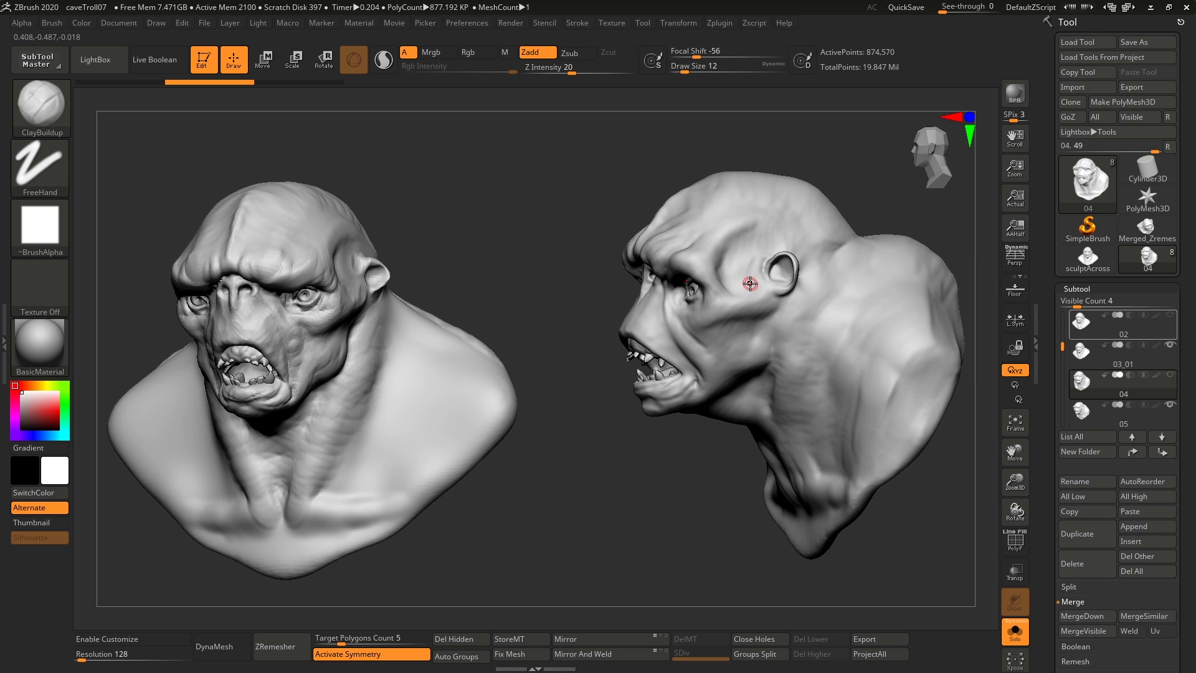
{"action": "key", "text": "alt+Up"}
{"action": "key", "text": "alt+Down"}
{"action": "key", "text": "alt+Up"}
{"action": "key", "text": "alt+Down"}
{"action": "key", "text": "alt+Up"}
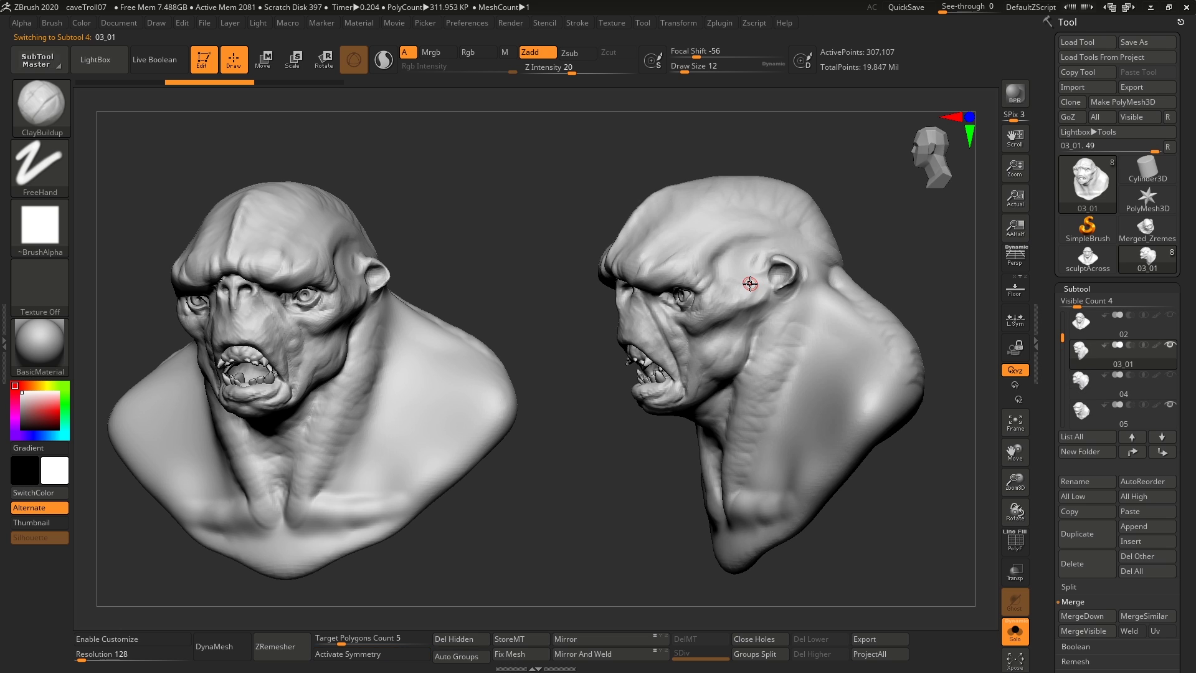
{"action": "key", "text": "alt+Down"}
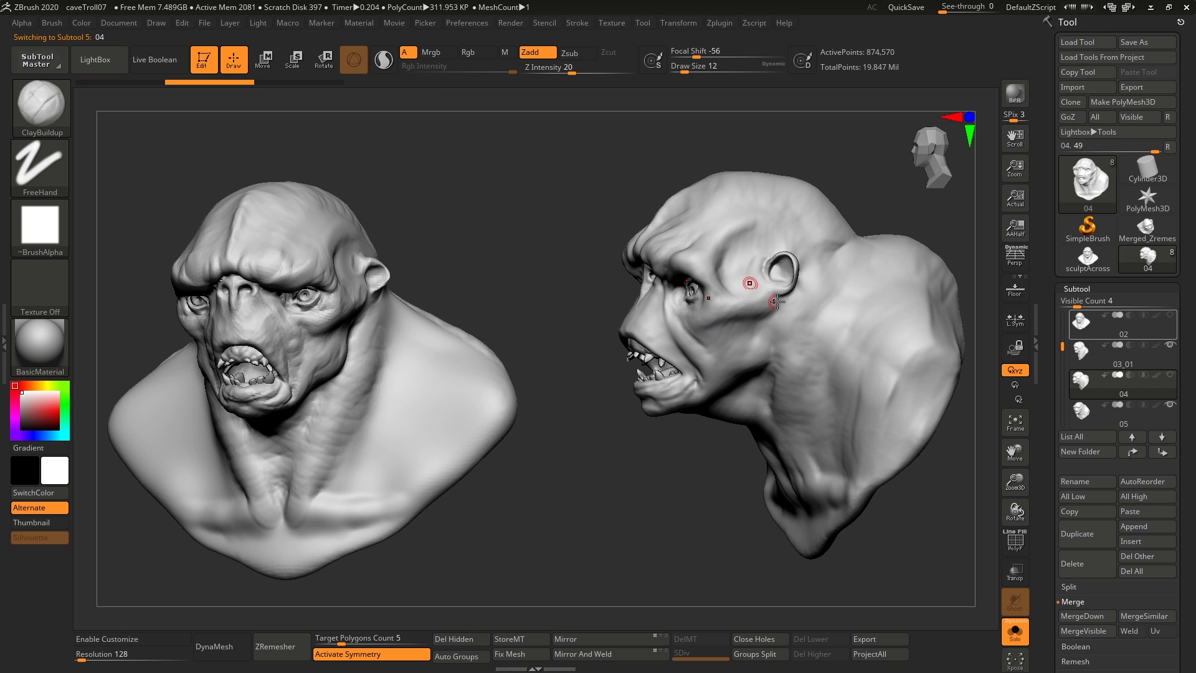
Clear the snapshot from the canvas and examine the face and the whole bust of subtool 04.
{"action": "mouse_move", "coordinate": [734, 322]}
{"action": "right_mouse_down"}
{"action": "mouse_move", "coordinate": [778, 300]}
{"action": "mouse_move", "coordinate": [780, 338]}
{"action": "right_mouse_up"}
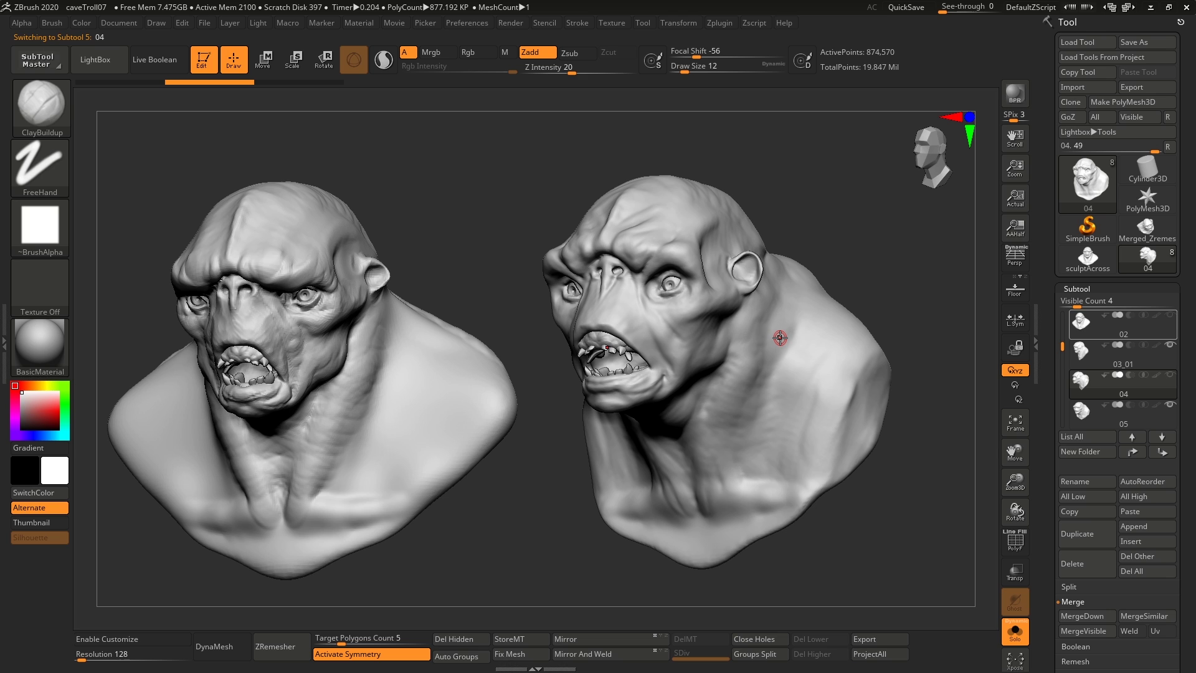
{"action": "mouse_move", "coordinate": [698, 311]}
{"action": "right_mouse_down", "text": "ctrl"}
{"action": "mouse_move", "coordinate": [642, 344]}
{"action": "mouse_move", "coordinate": [703, 318]}
{"action": "right_mouse_up", "text": "ctrl"}
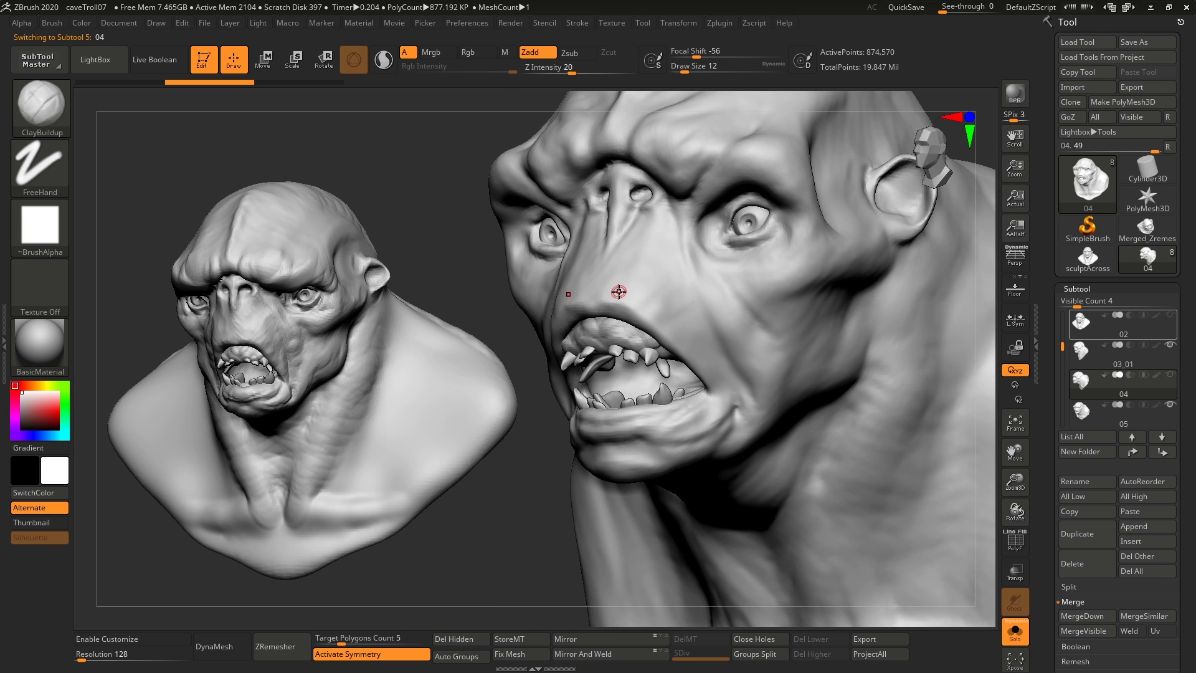
{"action": "right_click_drag", "start_coordinate": [654, 321], "coordinate": [693, 338]}
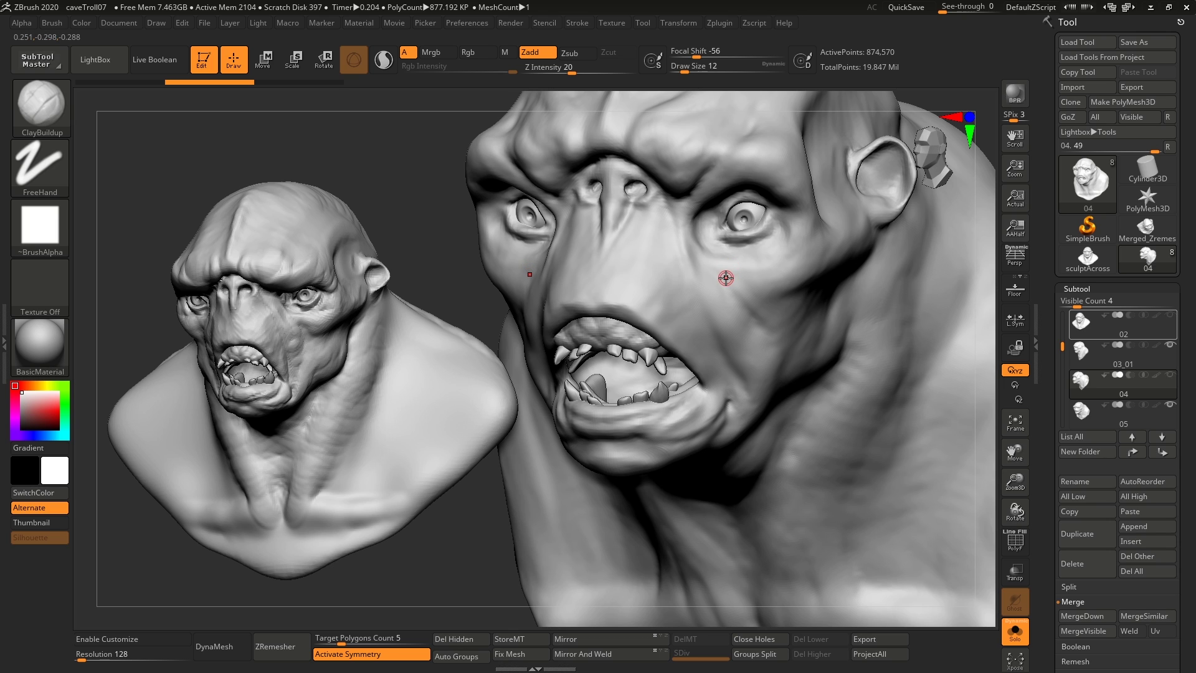
{"action": "key", "text": "ctrl+n"}
{"action": "right_click_drag", "start_coordinate": [726, 280], "coordinate": [653, 367], "text": "alt"}
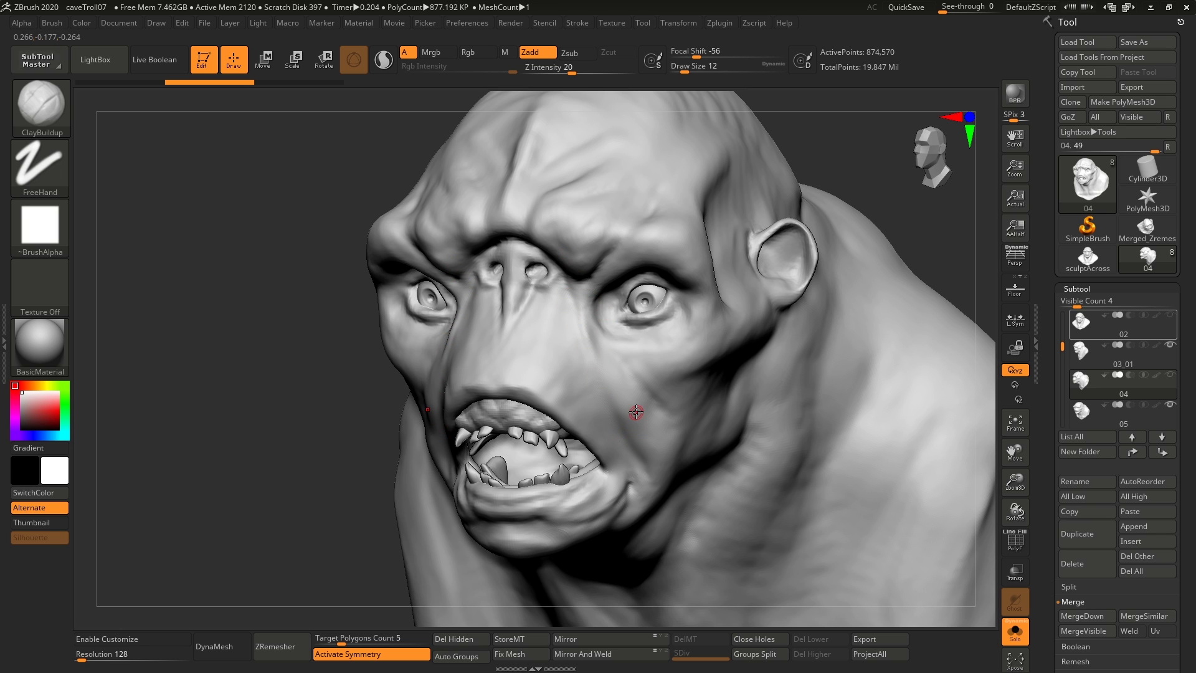
{"action": "mouse_move", "coordinate": [690, 347]}
{"action": "right_mouse_down", "text": "ctrl"}
{"action": "mouse_move", "coordinate": [616, 342]}
{"action": "mouse_move", "coordinate": [584, 309]}
{"action": "right_mouse_up", "text": "ctrl"}
{"action": "right_click_drag", "start_coordinate": [759, 356], "coordinate": [795, 353]}
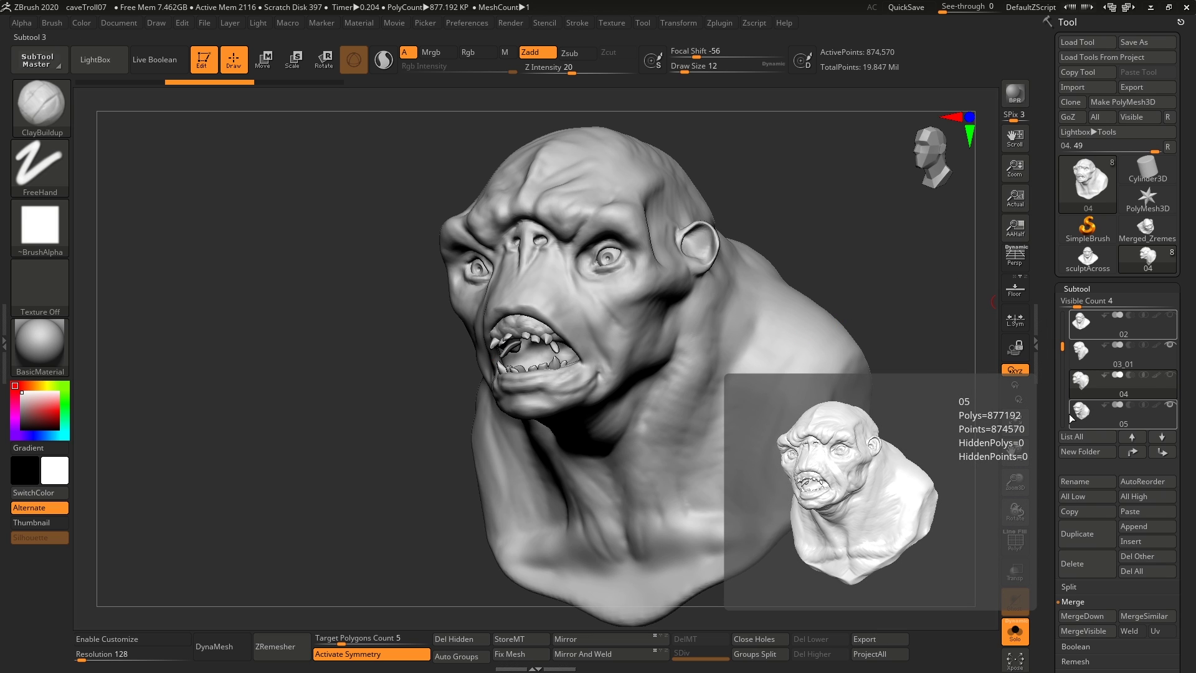
Switch to subtool 05 and compare its wrinkles and muscle forms with subtool 04, ending on 05.
{"action": "left_click", "coordinate": [1069, 414]}
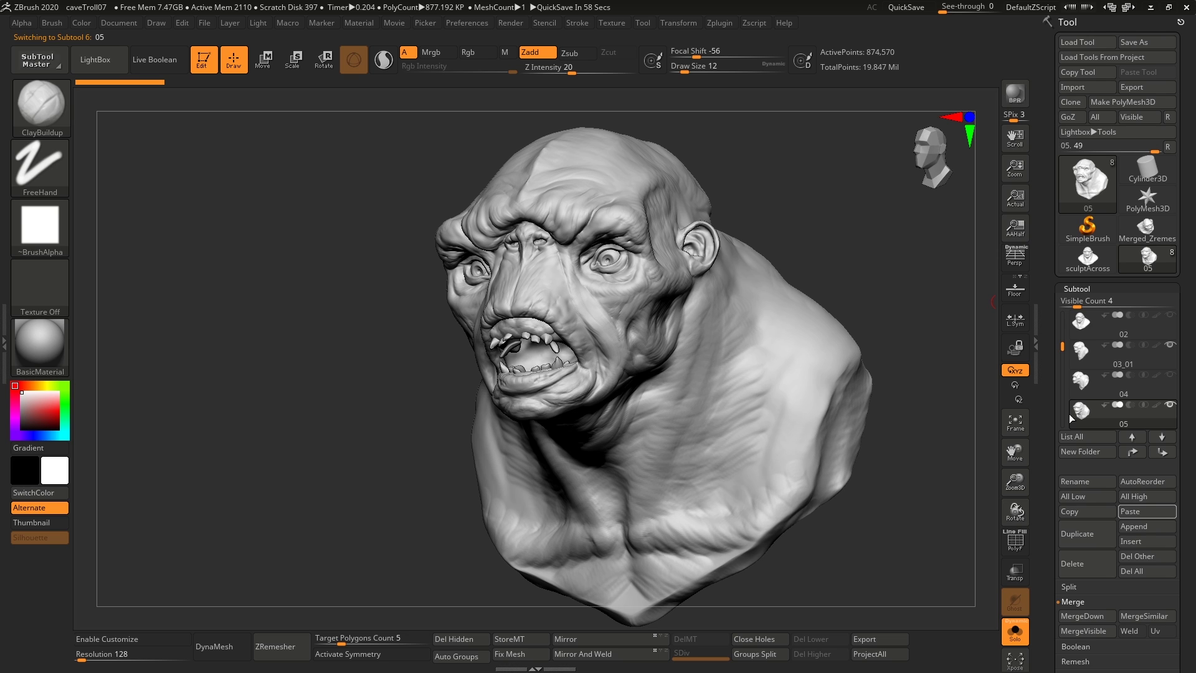
{"action": "key", "text": "Up"}
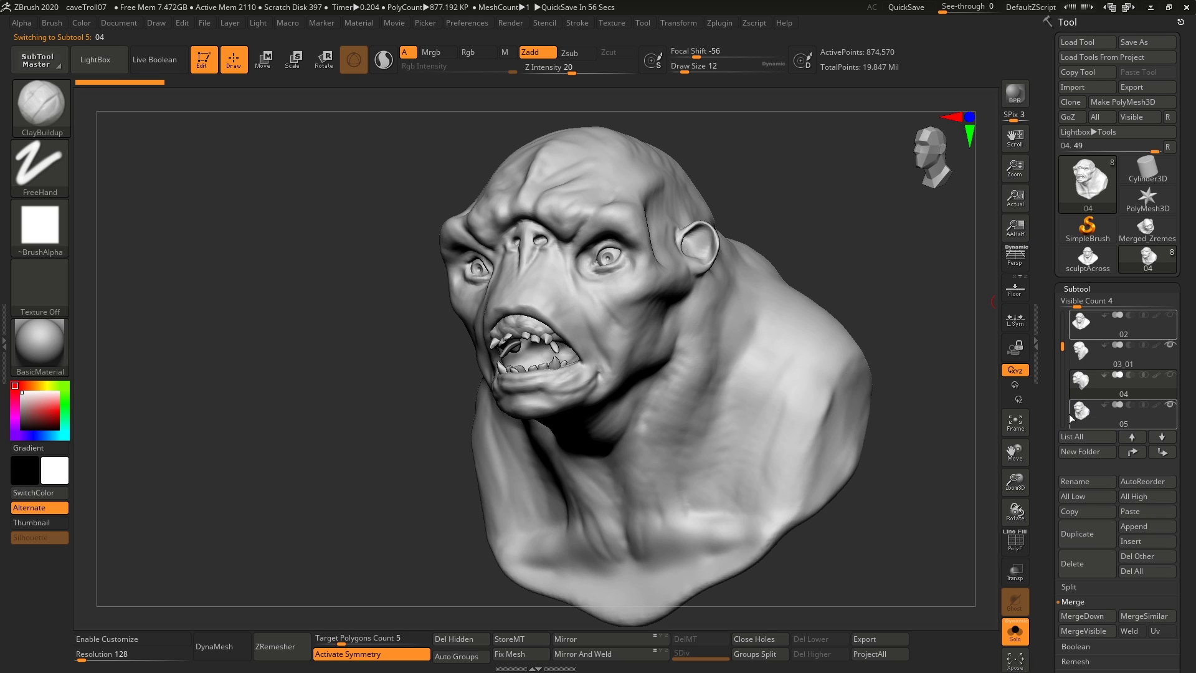
{"action": "key", "text": "Down"}
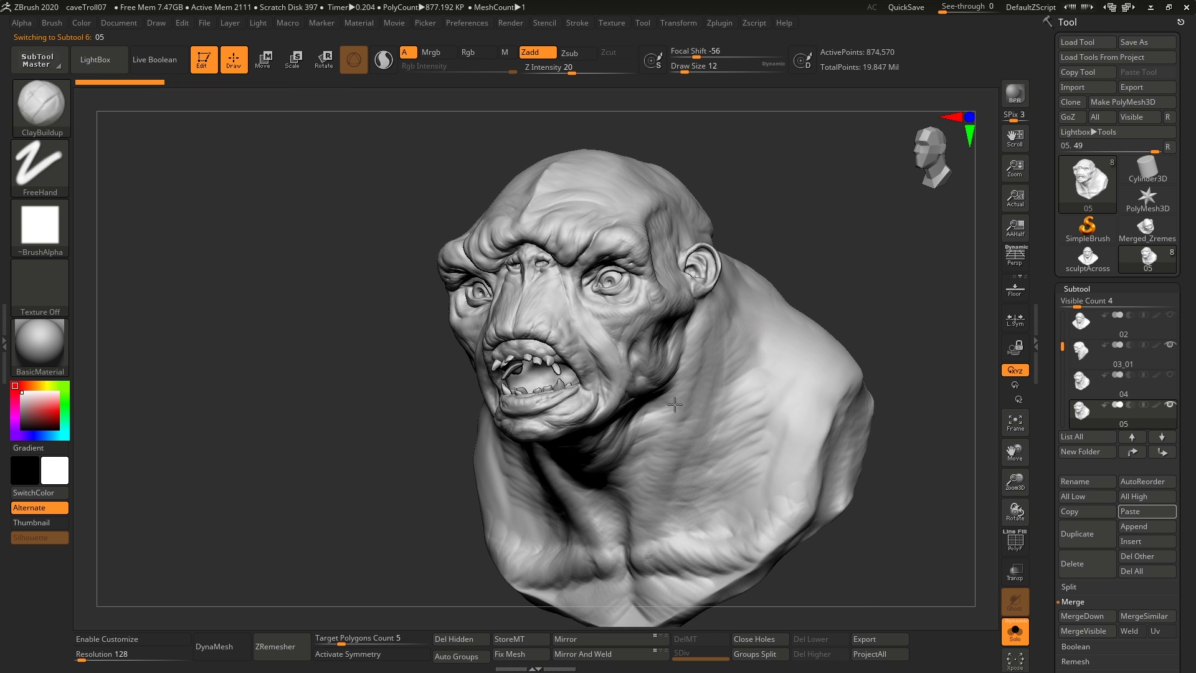
Mark the brow, temple, under-eye and nose-to-cheek forms on subtool 05 with MaskPen strokes.
{"action": "right_click_drag", "start_coordinate": [675, 405], "coordinate": [635, 264], "text": "ctrl"}
{"action": "right_click_drag", "start_coordinate": [649, 219], "coordinate": [654, 281], "text": "alt"}
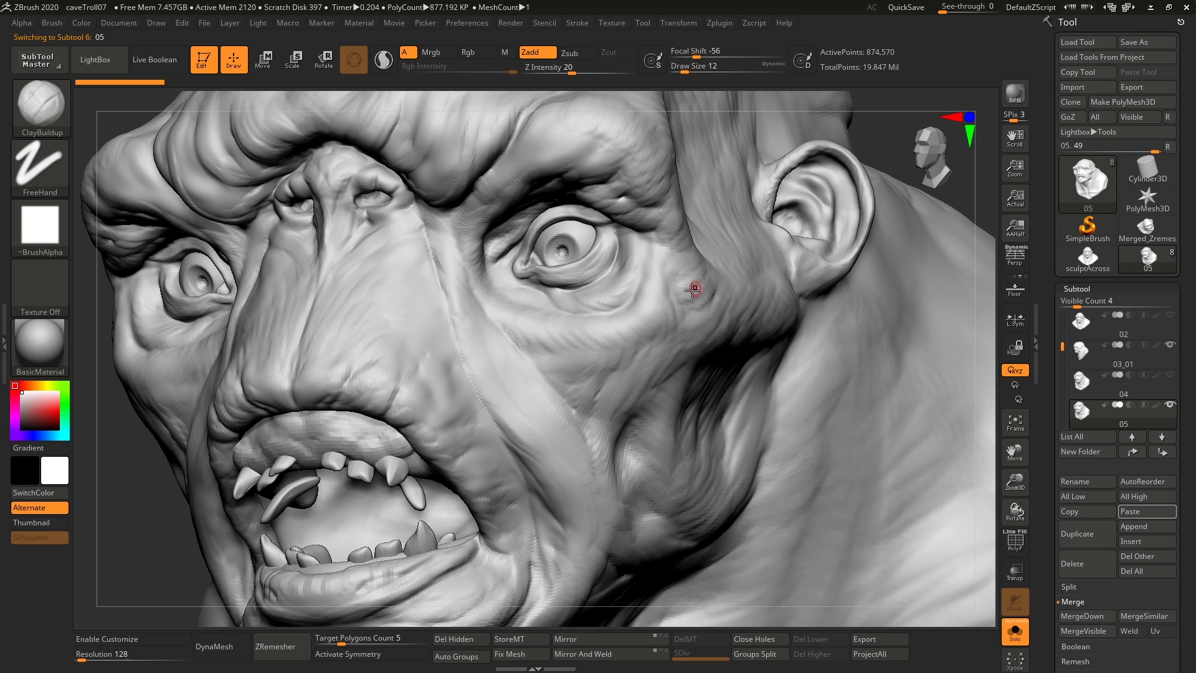
{"action": "key", "text": "ctrl"}
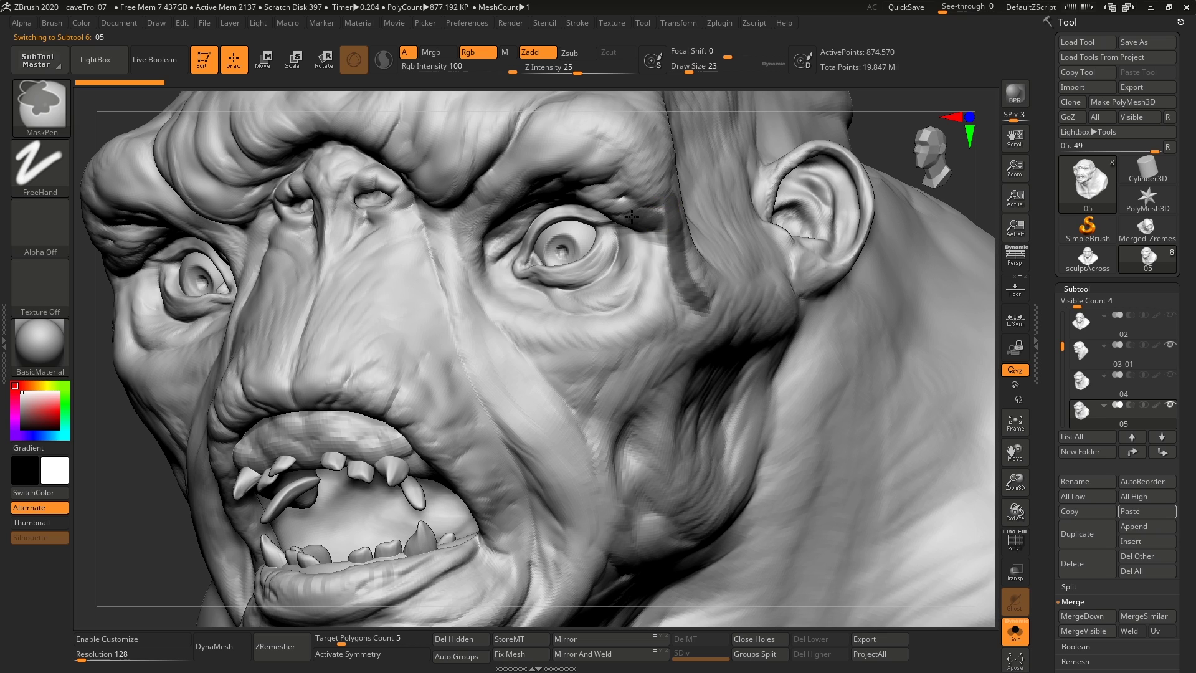
{"action": "mouse_move", "coordinate": [632, 216]}
{"action": "left_mouse_down", "text": "ctrl"}
{"action": "mouse_move", "coordinate": [651, 181]}
{"action": "mouse_move", "coordinate": [547, 160]}
{"action": "mouse_move", "coordinate": [495, 214]}
{"action": "mouse_move", "coordinate": [487, 274]}
{"action": "mouse_move", "coordinate": [458, 305]}
{"action": "mouse_move", "coordinate": [557, 464]}
{"action": "left_mouse_up", "text": "ctrl"}
{"action": "left_click_drag", "start_coordinate": [511, 325], "coordinate": [644, 337], "text": "ctrl"}
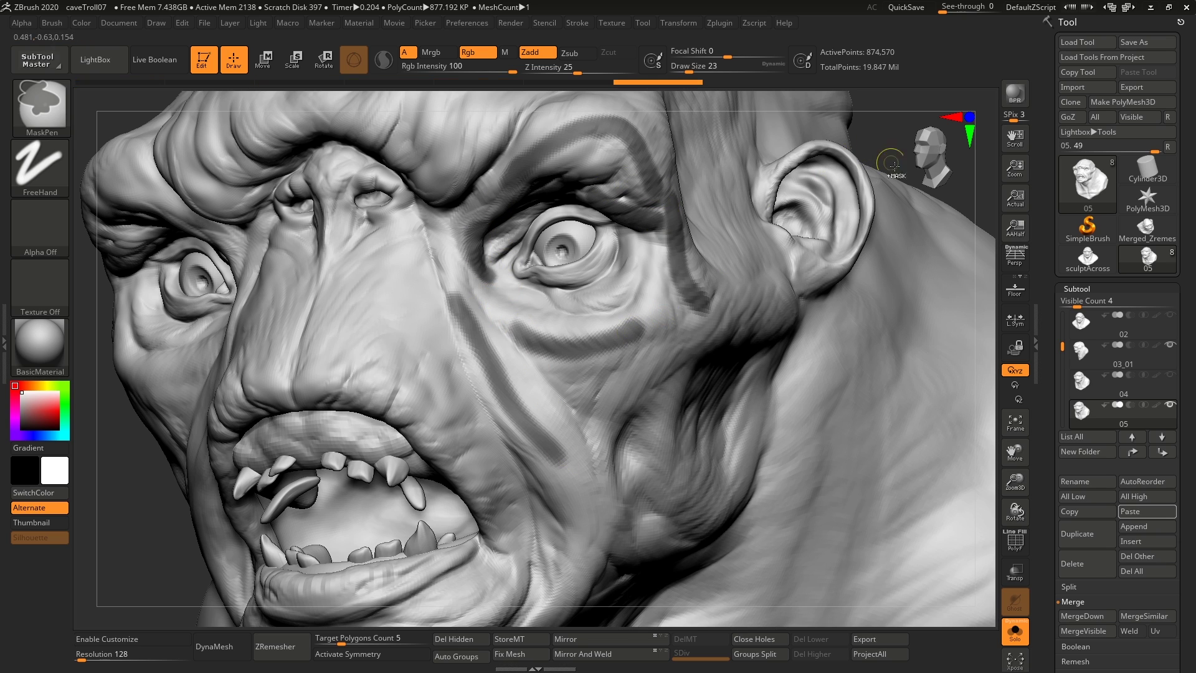
Compare the eye, cheek and jaw forms of subtools 04 and 05 up close, ending on 05.
{"action": "left_click", "coordinate": [1112, 406]}
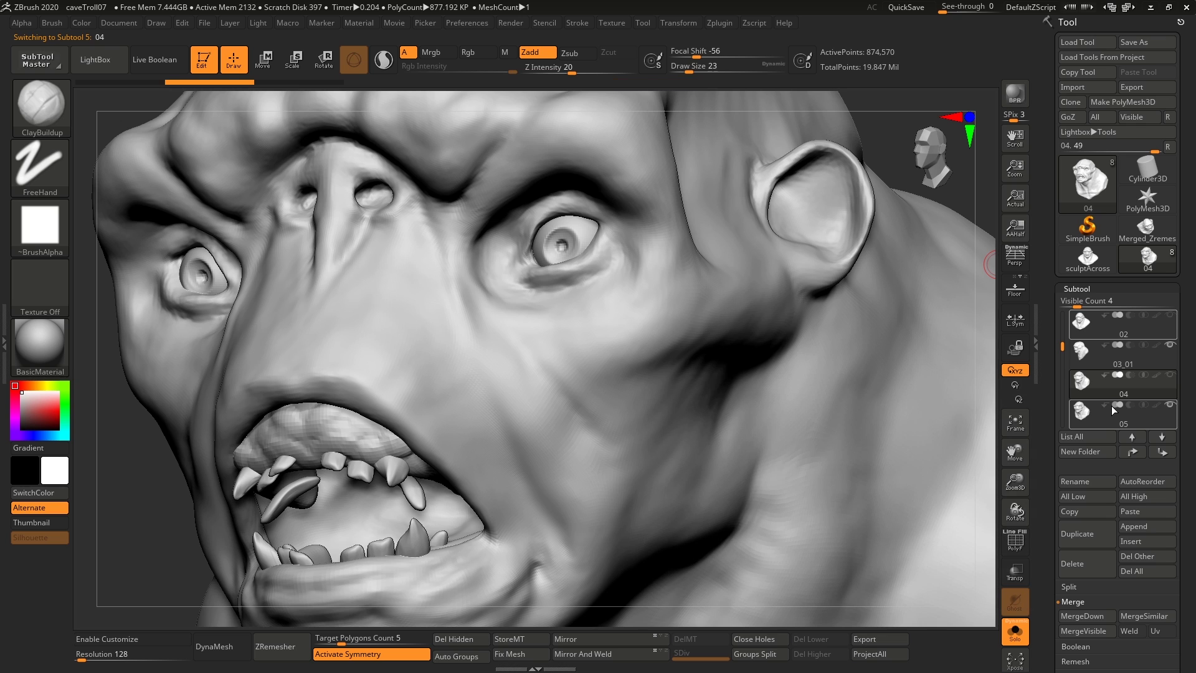
{"action": "key", "text": "Down"}
{"action": "key", "text": "Up"}
{"action": "left_click", "coordinate": [1111, 405]}
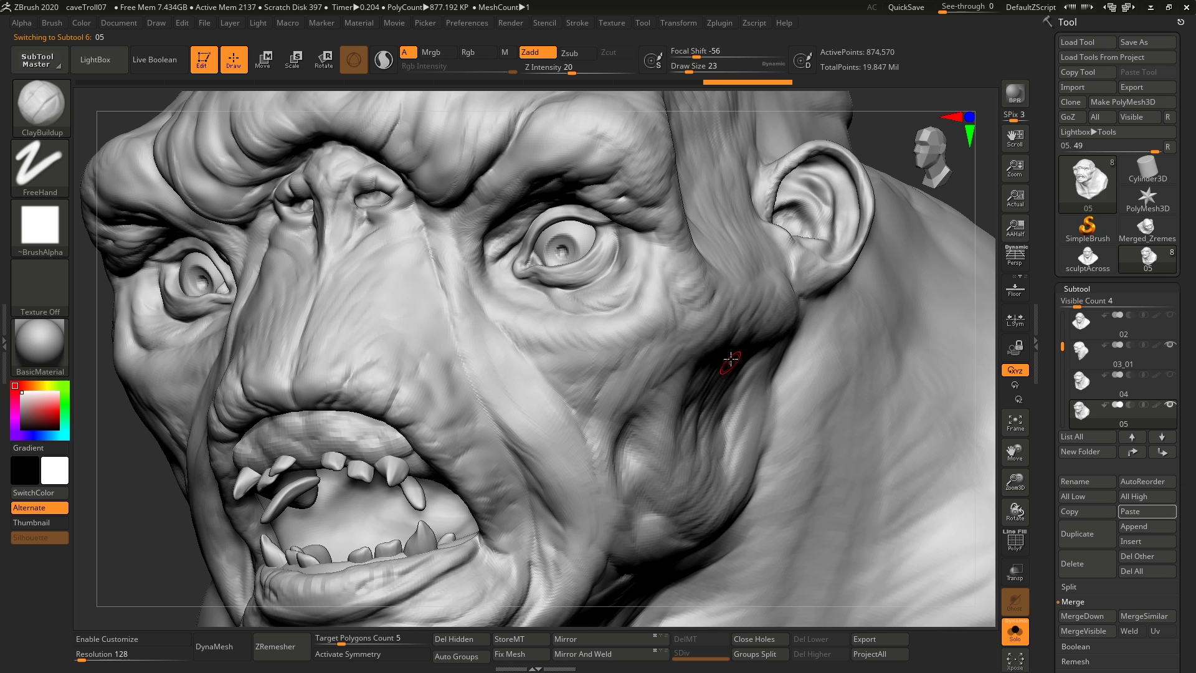
Examine the head of subtool 05 from both three-quarter sides and the front, with subtools 06 and 07 shown in the list.
{"action": "right_click_drag", "start_coordinate": [706, 376], "coordinate": [653, 273], "text": "alt"}
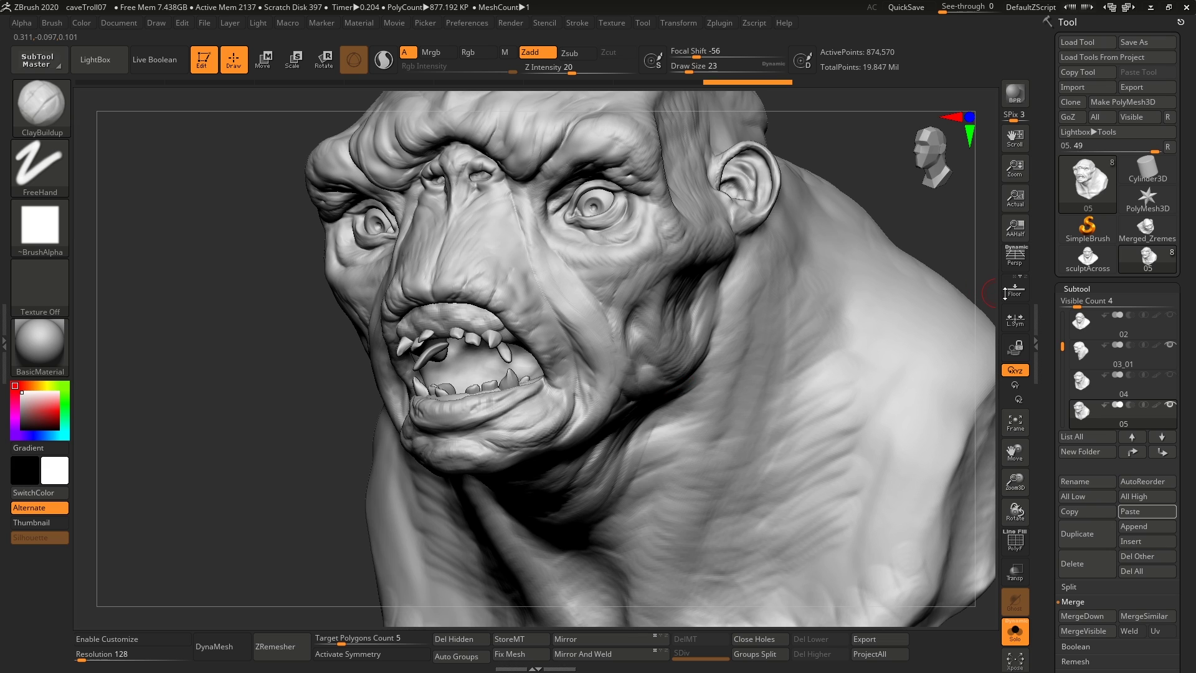
{"action": "left_click_drag", "start_coordinate": [1063, 346], "coordinate": [1063, 391]}
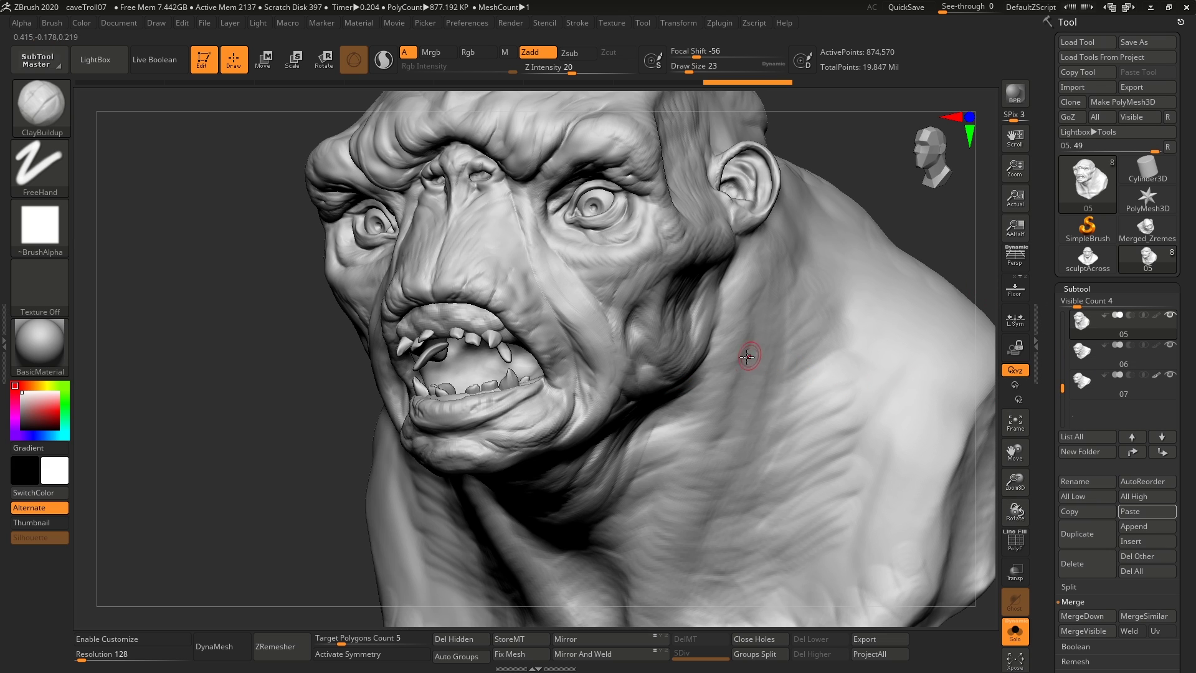
{"action": "right_click_drag", "start_coordinate": [729, 353], "coordinate": [716, 400]}
{"action": "right_click_drag", "start_coordinate": [798, 419], "coordinate": [801, 419]}
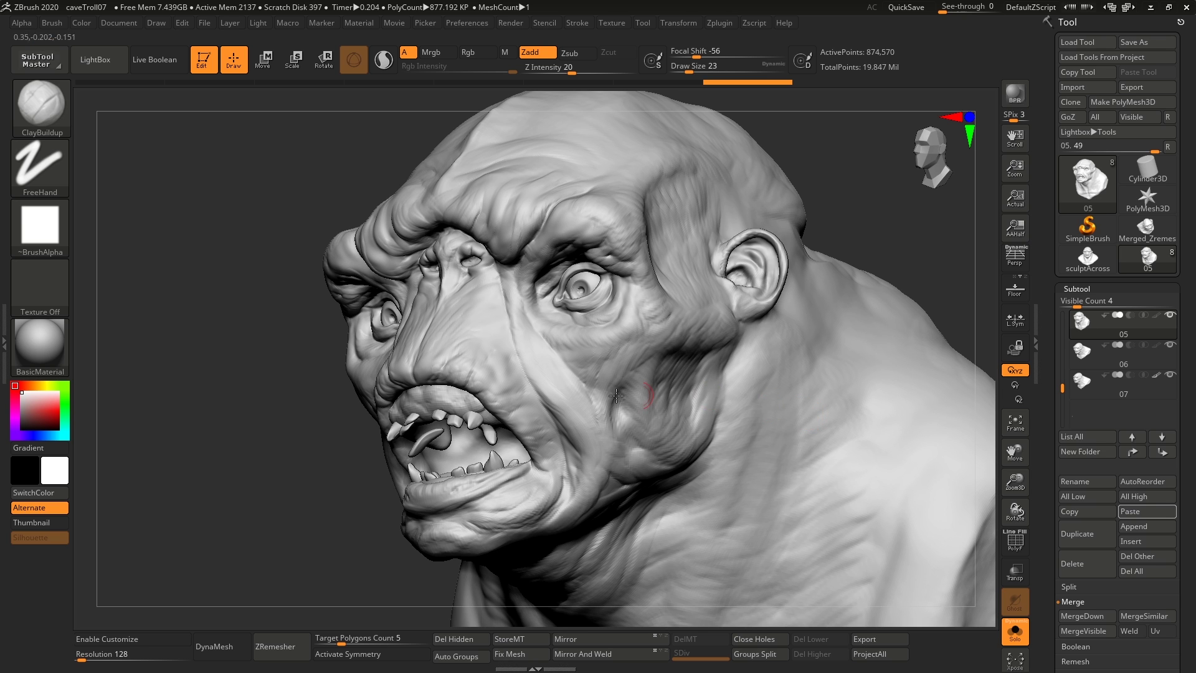
{"action": "mouse_move", "coordinate": [808, 416]}
{"action": "right_mouse_down"}
{"action": "mouse_move", "coordinate": [540, 399]}
{"action": "mouse_move", "coordinate": [564, 392]}
{"action": "mouse_move", "coordinate": [499, 369]}
{"action": "mouse_move", "coordinate": [537, 373]}
{"action": "right_mouse_up"}
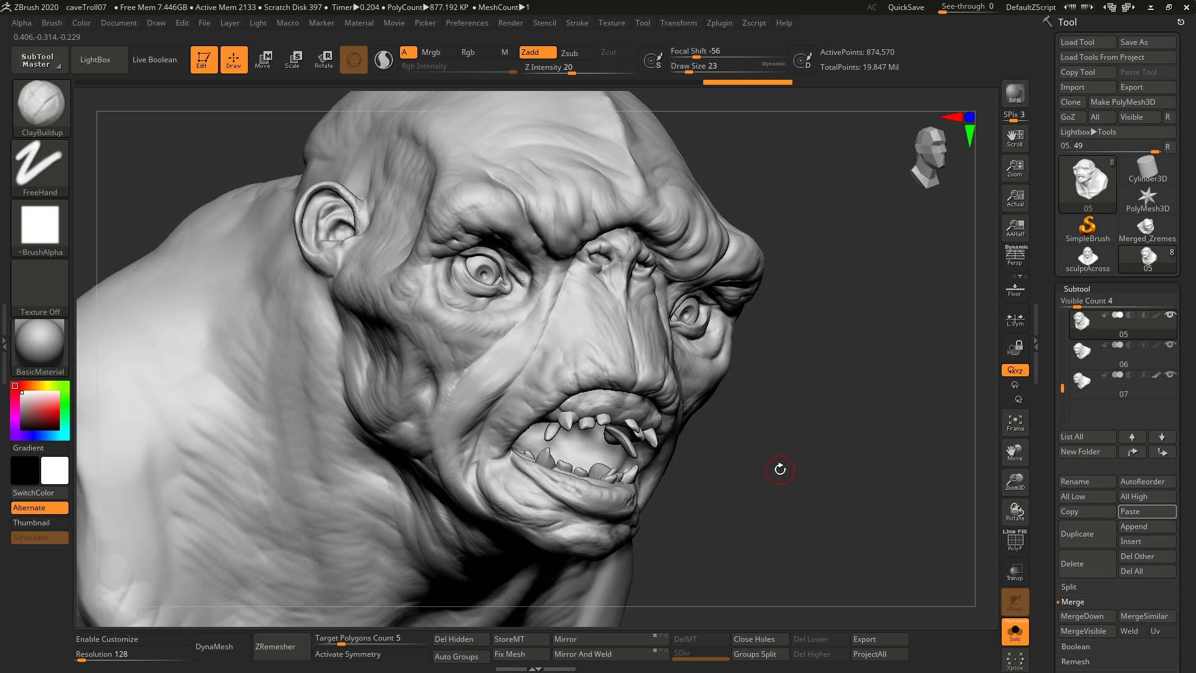
{"action": "right_click_drag", "start_coordinate": [771, 430], "coordinate": [766, 395]}
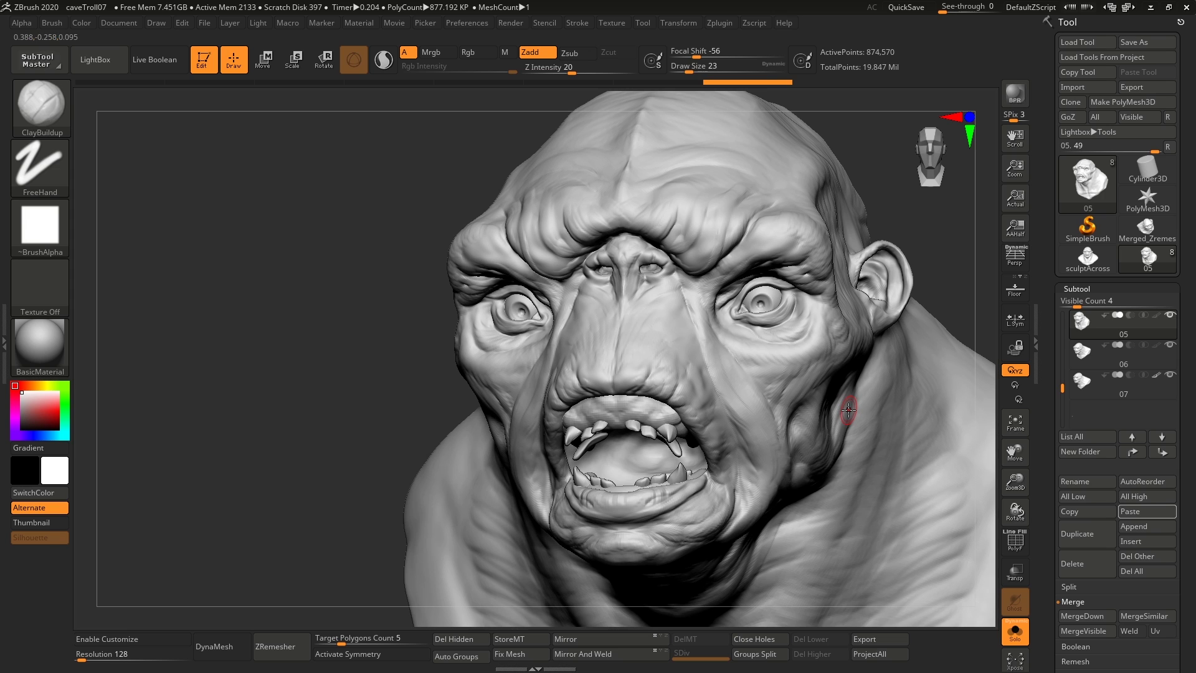
{"action": "right_click_drag", "start_coordinate": [854, 394], "coordinate": [806, 374]}
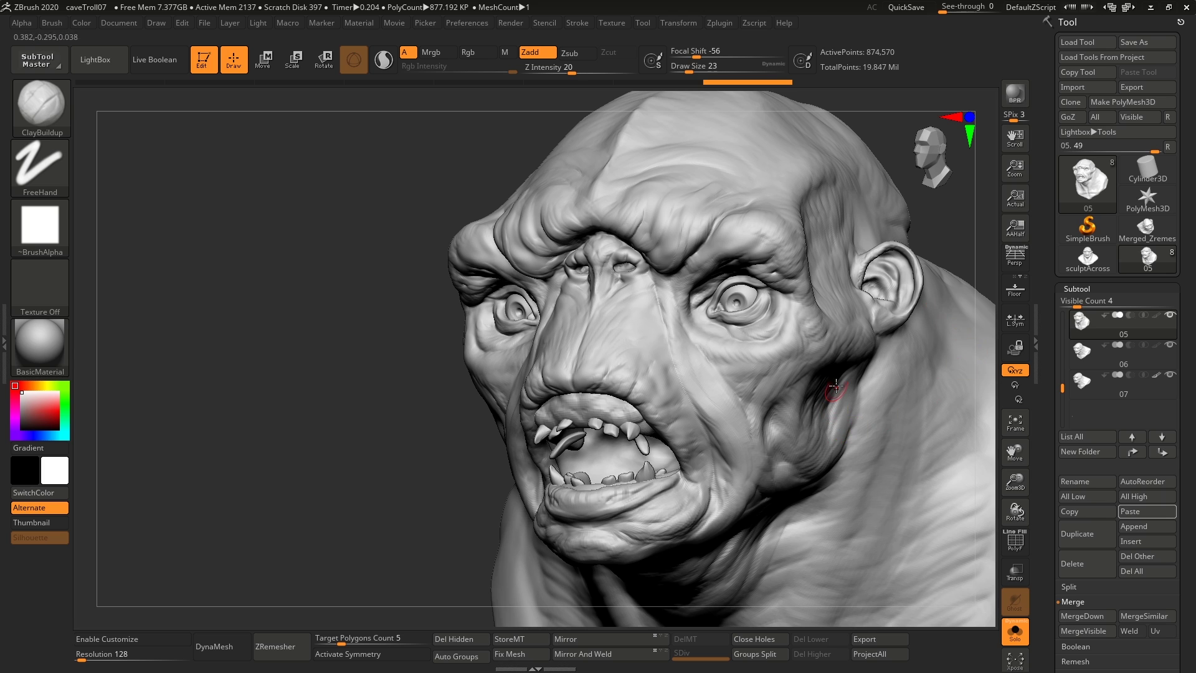
Switch to subtool 06 and compare its facial wrinkles and neck with subtool 05, ending on 06.
{"action": "left_click", "coordinate": [1081, 351]}
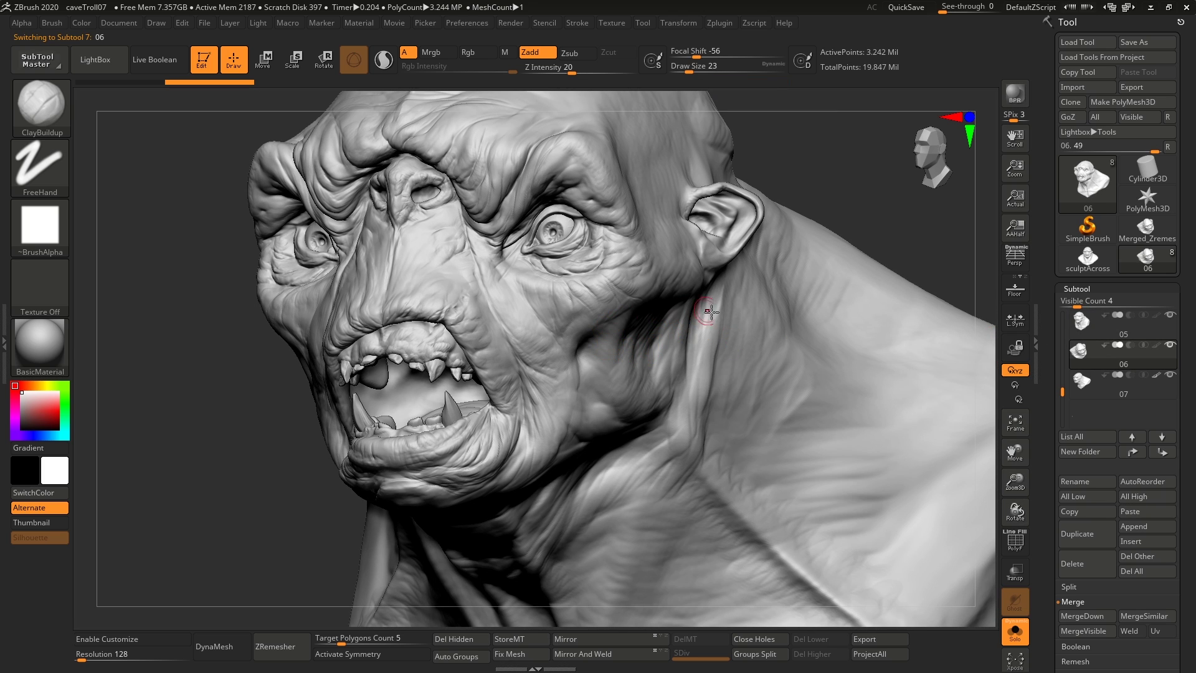
{"action": "key", "text": "Up"}
{"action": "key", "text": "Up"}
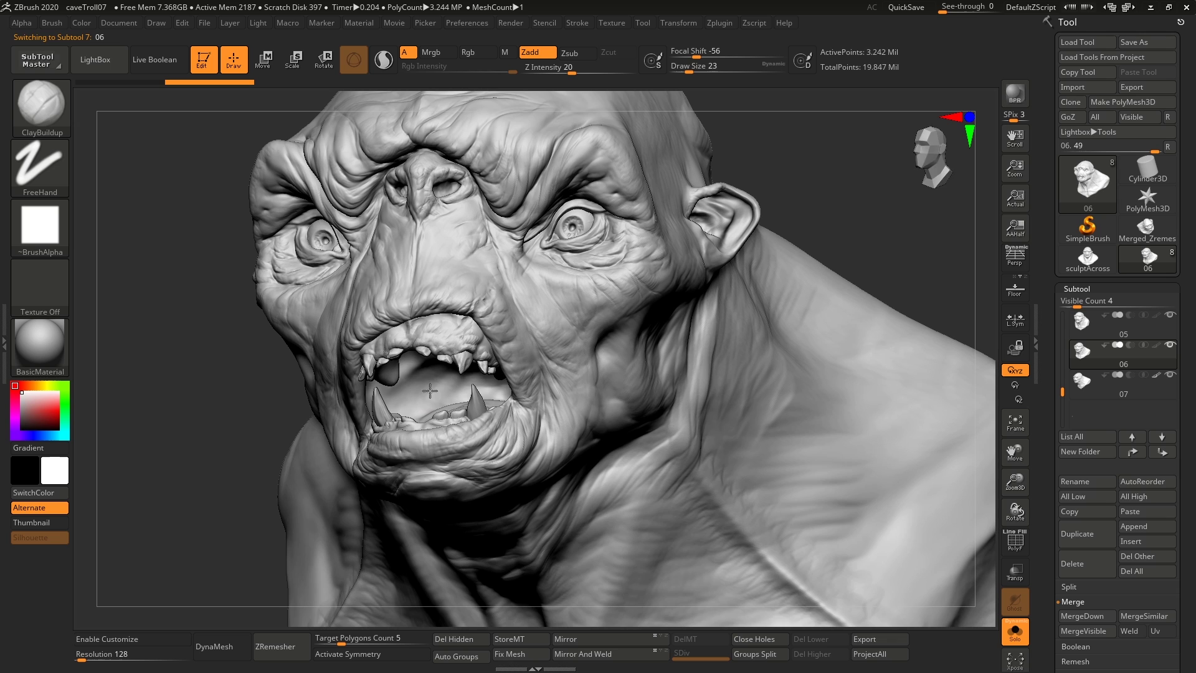
Examine the mouth, teeth and lip wrinkles of subtool 06, as well as its face from the side.
{"action": "mouse_move", "coordinate": [430, 391]}
{"action": "right_mouse_down"}
{"action": "mouse_move", "coordinate": [483, 384]}
{"action": "mouse_move", "coordinate": [527, 349]}
{"action": "right_mouse_up"}
{"action": "right_click_drag", "start_coordinate": [533, 523], "coordinate": [544, 424], "text": "alt"}
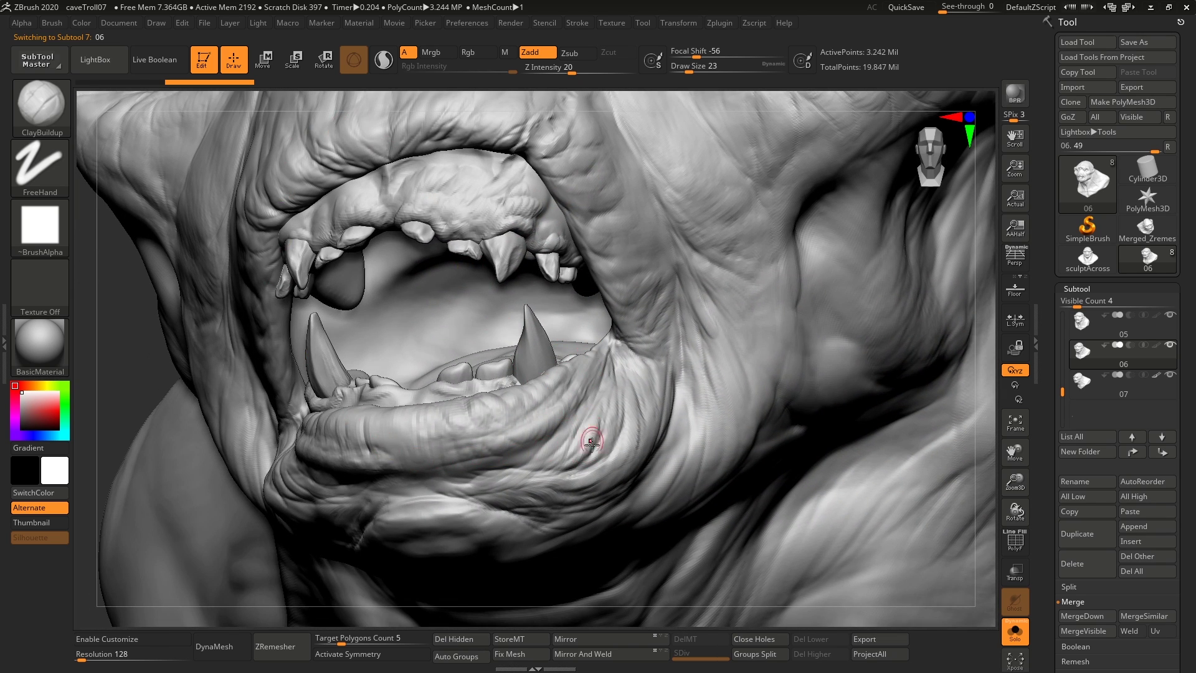
{"action": "mouse_move", "coordinate": [610, 438]}
{"action": "right_mouse_down"}
{"action": "mouse_move", "coordinate": [716, 420]}
{"action": "mouse_move", "coordinate": [566, 526]}
{"action": "mouse_move", "coordinate": [609, 382]}
{"action": "right_mouse_up"}
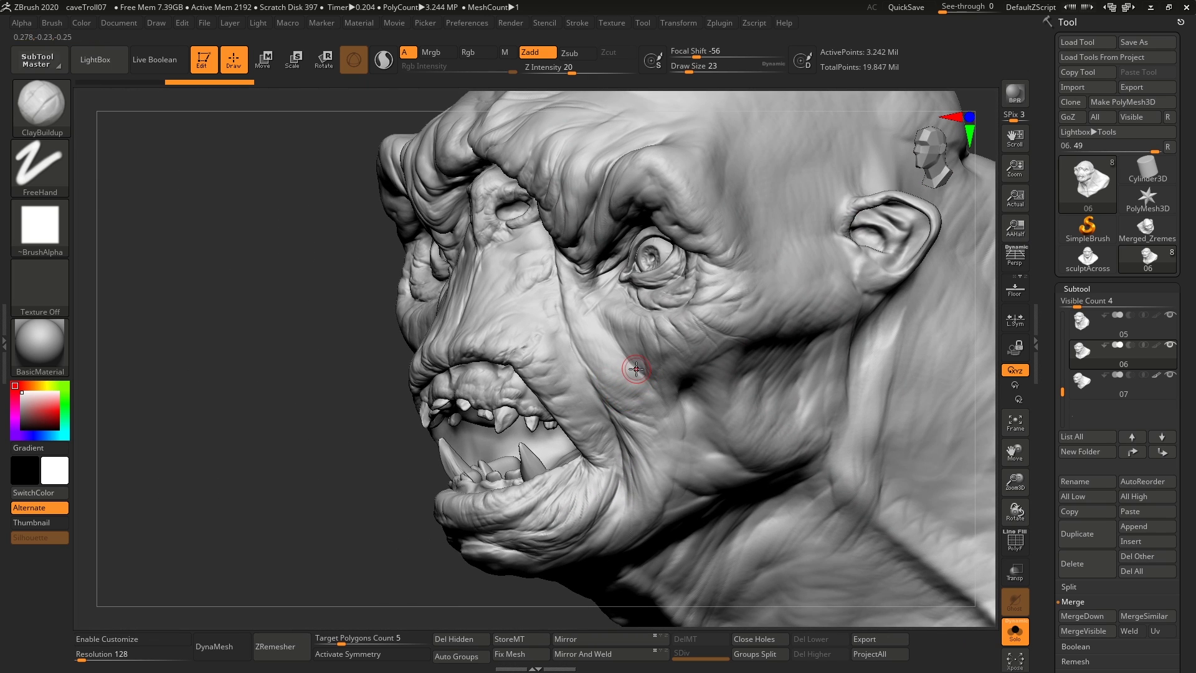
{"action": "right_click_drag", "start_coordinate": [636, 369], "coordinate": [659, 370]}
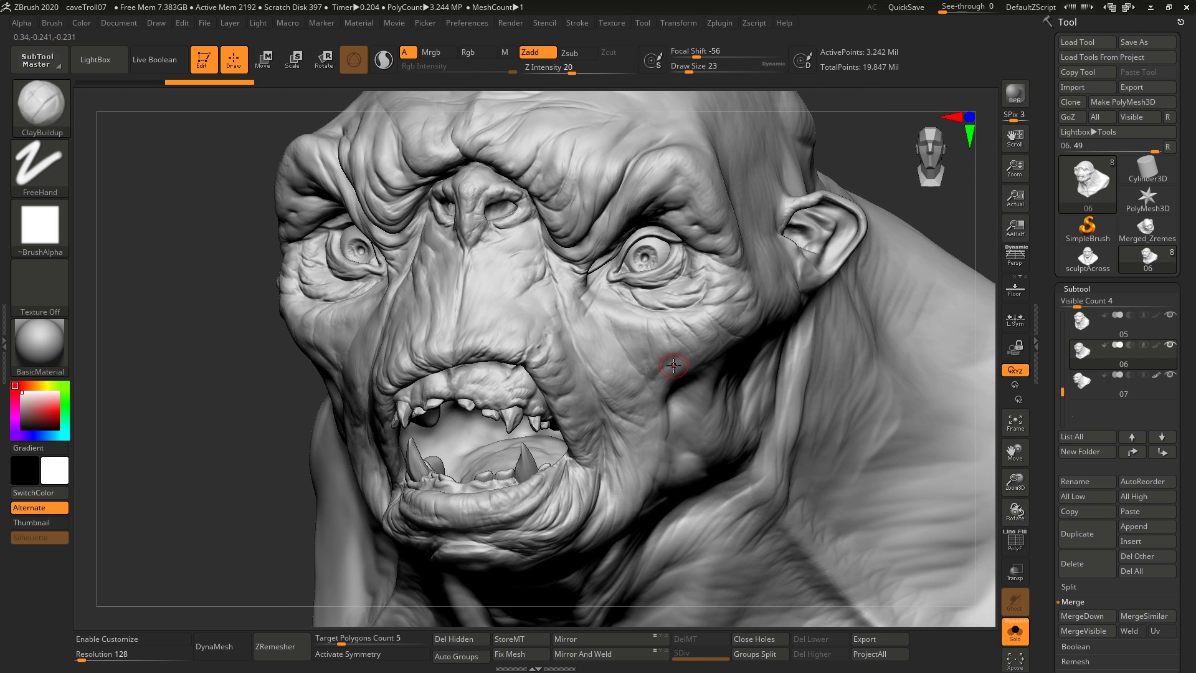
Compare the overall silhouettes of subtools 05 and 06 with the whole bust in view, ending on 05.
{"action": "left_click", "coordinate": [666, 375], "text": "alt"}
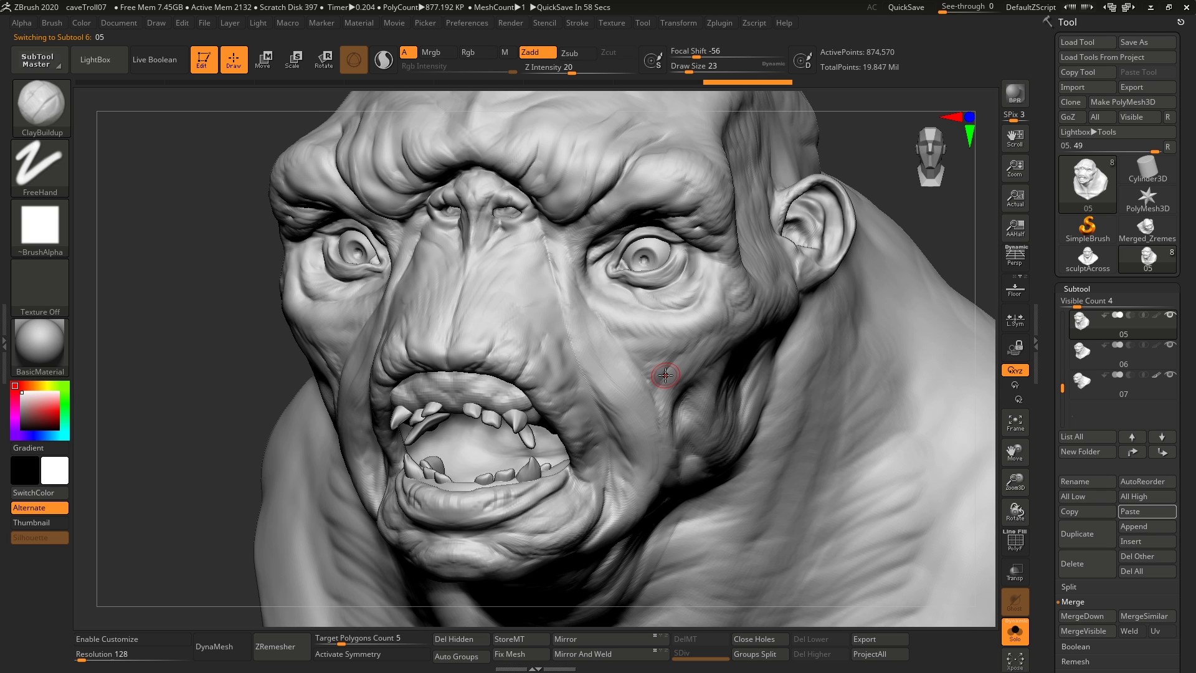
{"action": "key", "text": "f"}
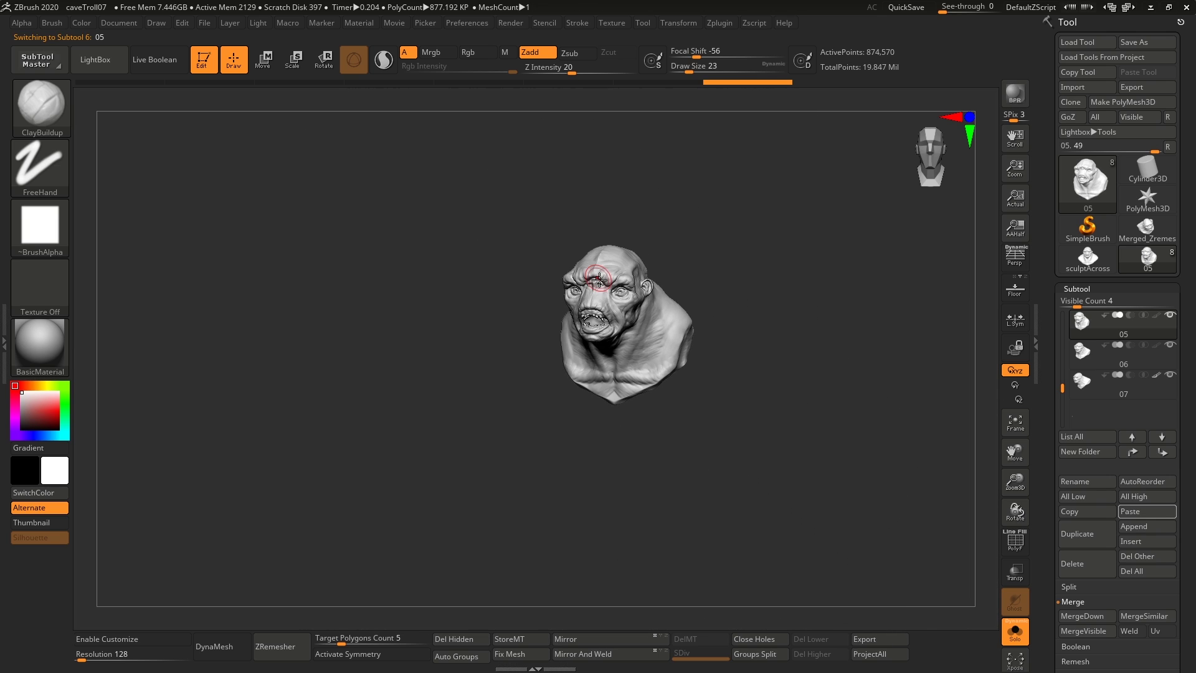
{"action": "key", "text": "Down"}
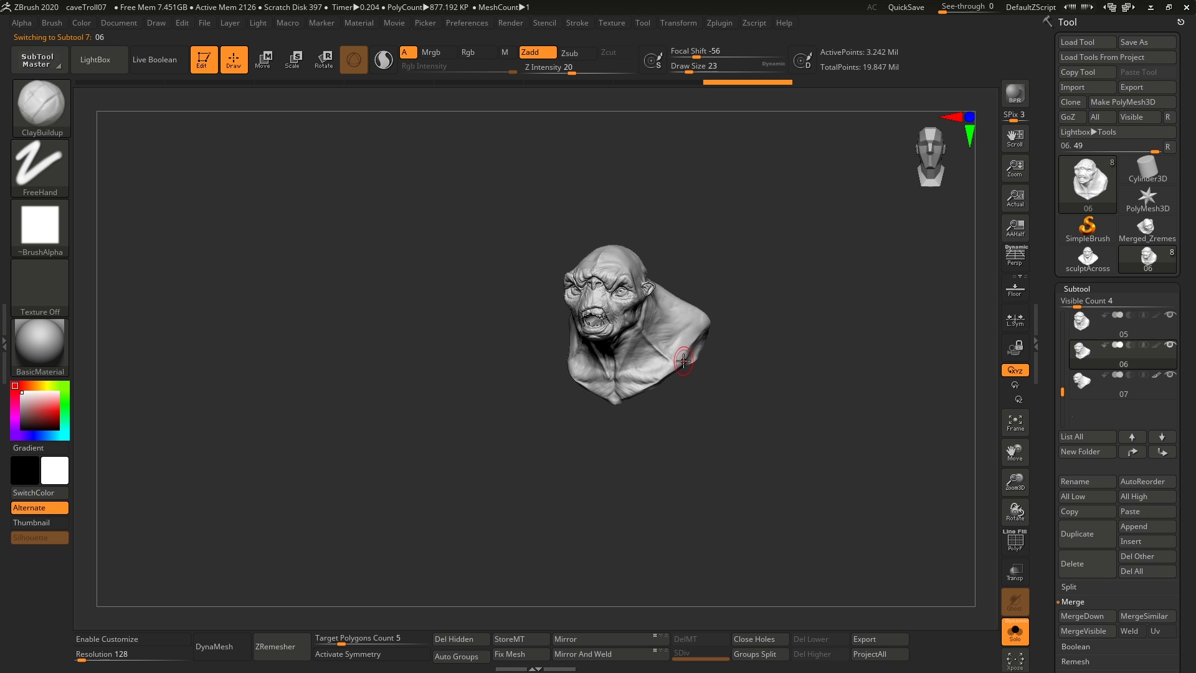
{"action": "key", "text": "Up"}
{"action": "key", "text": "Down"}
{"action": "key", "text": "Up"}
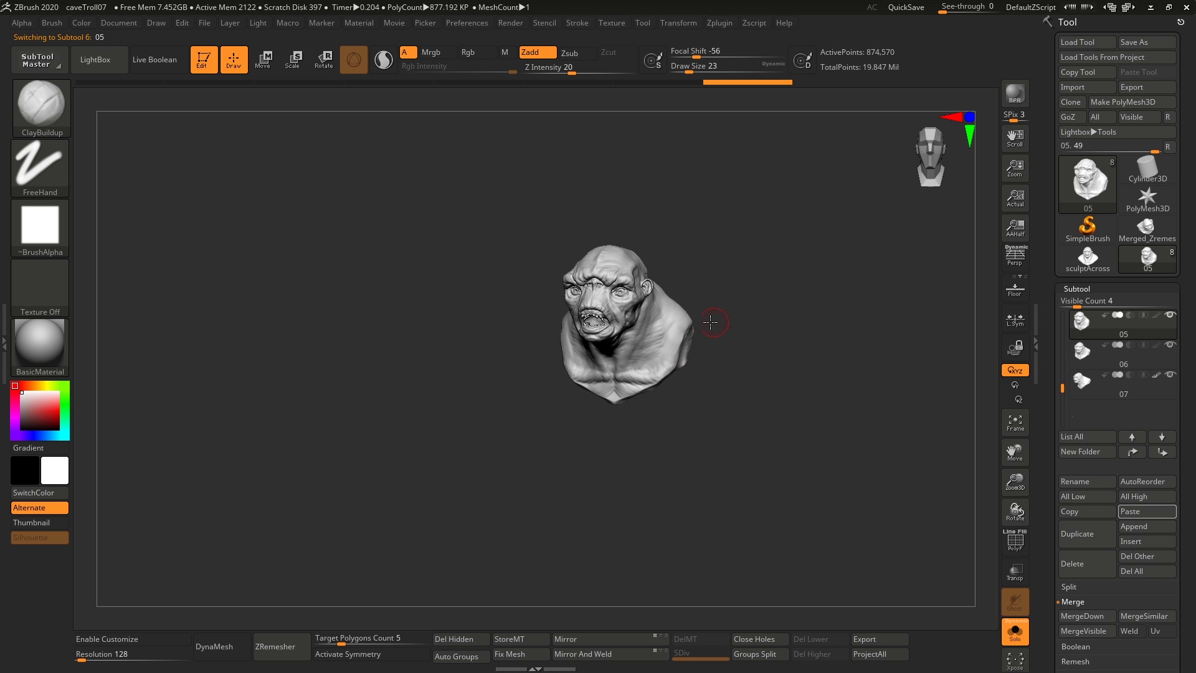
Enlarge the head and switch to subtool 06 to examine its facial wrinkles.
{"action": "right_click_drag", "start_coordinate": [710, 322], "coordinate": [895, 661], "text": "ctrl"}
{"action": "right_click_drag", "start_coordinate": [600, 285], "coordinate": [684, 460], "text": "alt"}
{"action": "key", "text": "Down"}
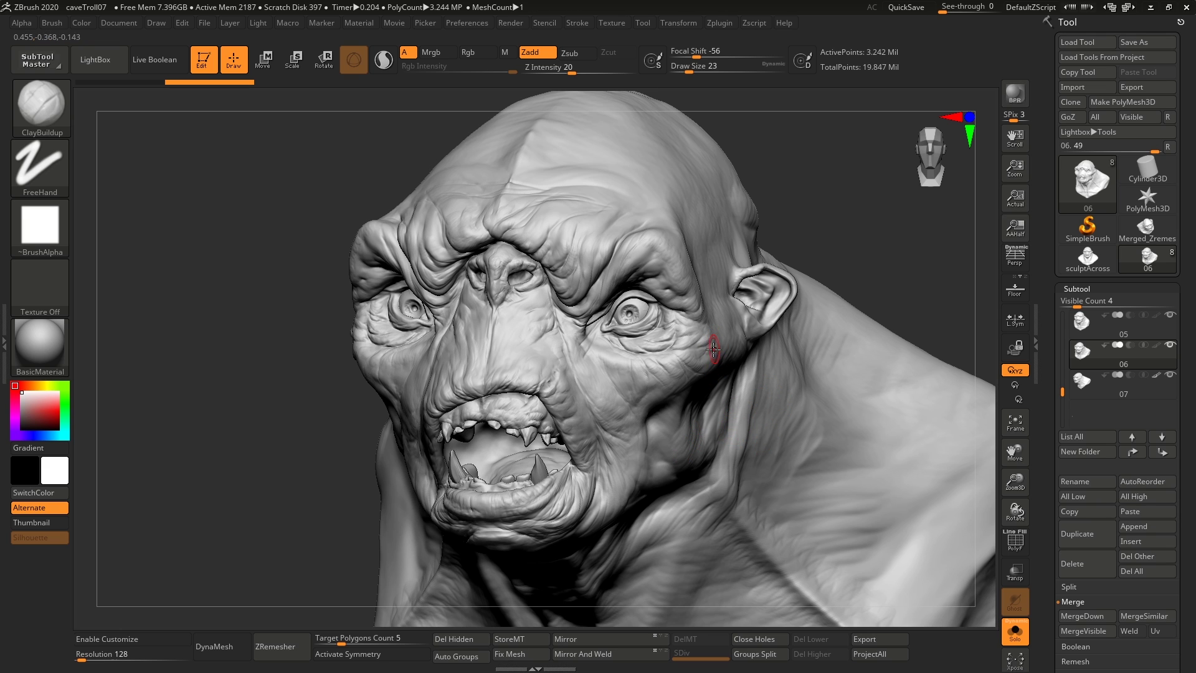
Compare the skin detail of subtools 06 and 07 across the head and shoulders, ending on 07.
{"action": "right_click_drag", "start_coordinate": [675, 310], "coordinate": [664, 285], "text": "ctrl"}
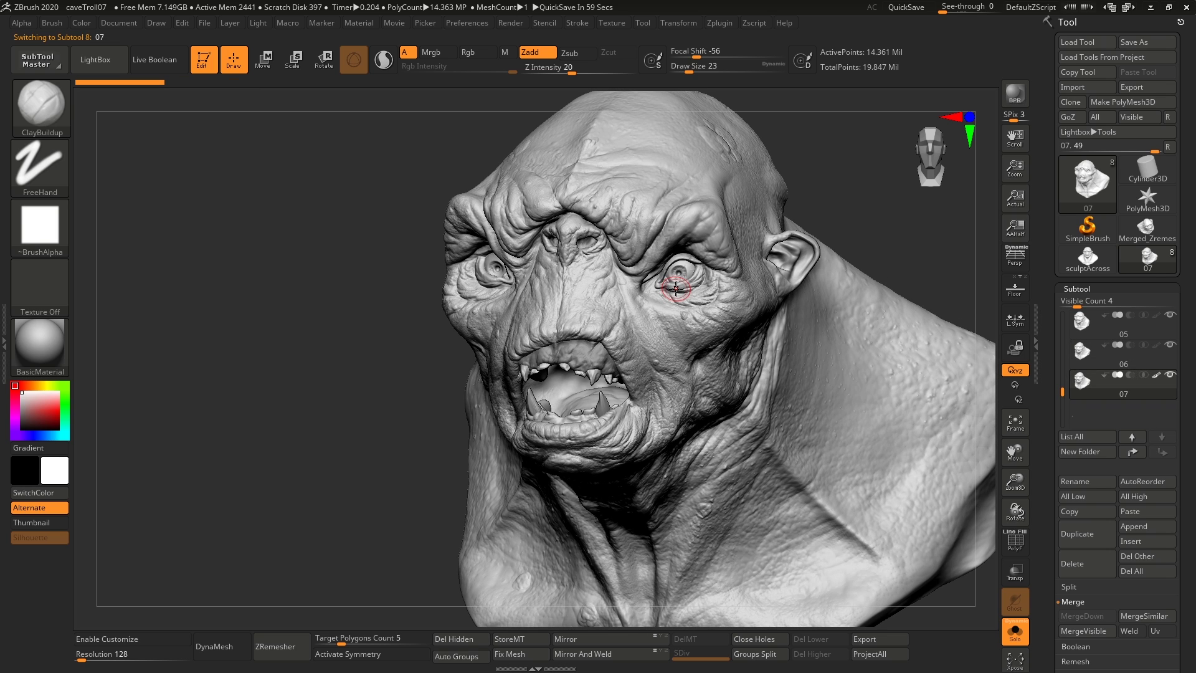
{"action": "left_click", "coordinate": [676, 288], "text": "alt"}
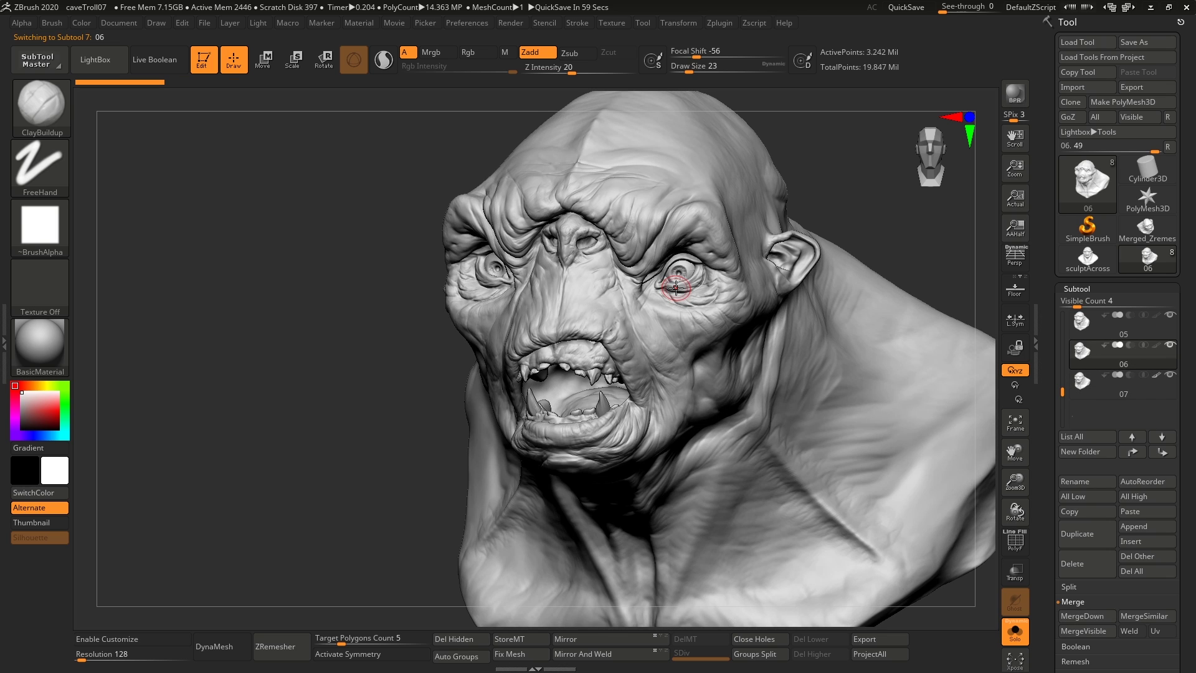
{"action": "key", "text": "Down"}
Frame the whole bust of subtool 07 and examine the fine skin texture around its nose and eyes.
{"action": "right_click_drag", "start_coordinate": [652, 316], "coordinate": [675, 440], "text": "ctrl"}
{"action": "right_click_drag", "start_coordinate": [586, 349], "coordinate": [629, 436], "text": "ctrl"}
{"action": "left_click", "coordinate": [644, 378], "text": "ctrl+shift"}
{"action": "key", "text": "f"}
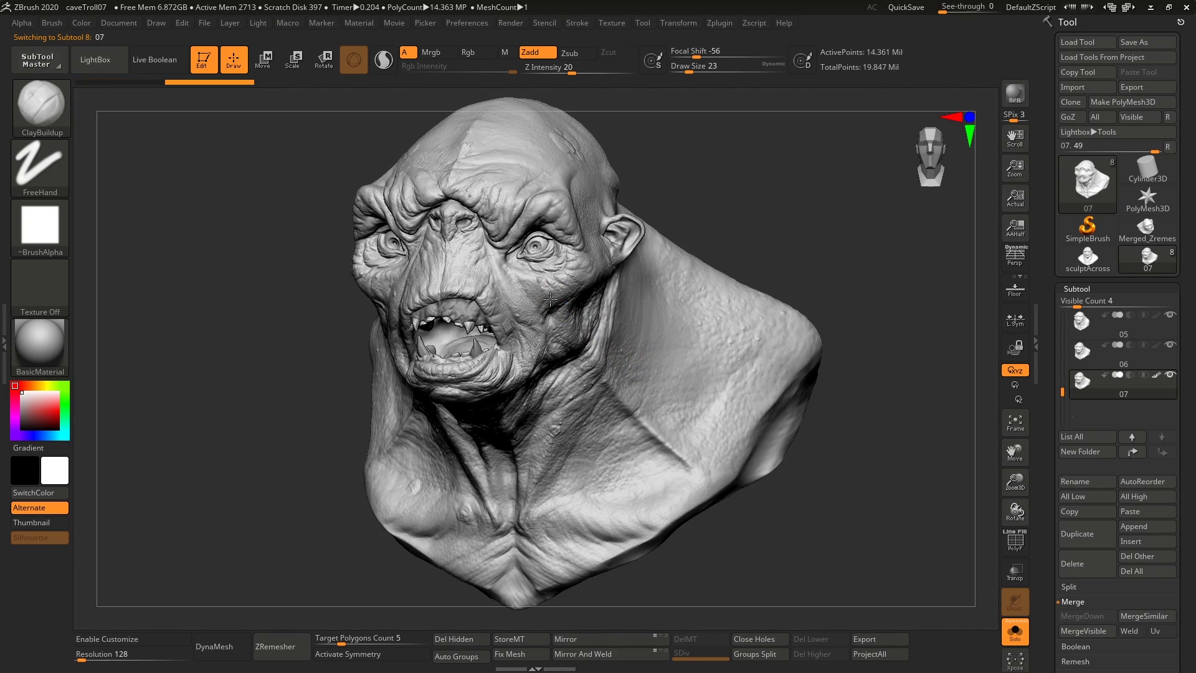
{"action": "left_click_drag", "start_coordinate": [551, 299], "coordinate": [699, 521], "text": "alt"}
{"action": "left_click_drag", "start_coordinate": [532, 358], "coordinate": [708, 451], "text": "alt"}
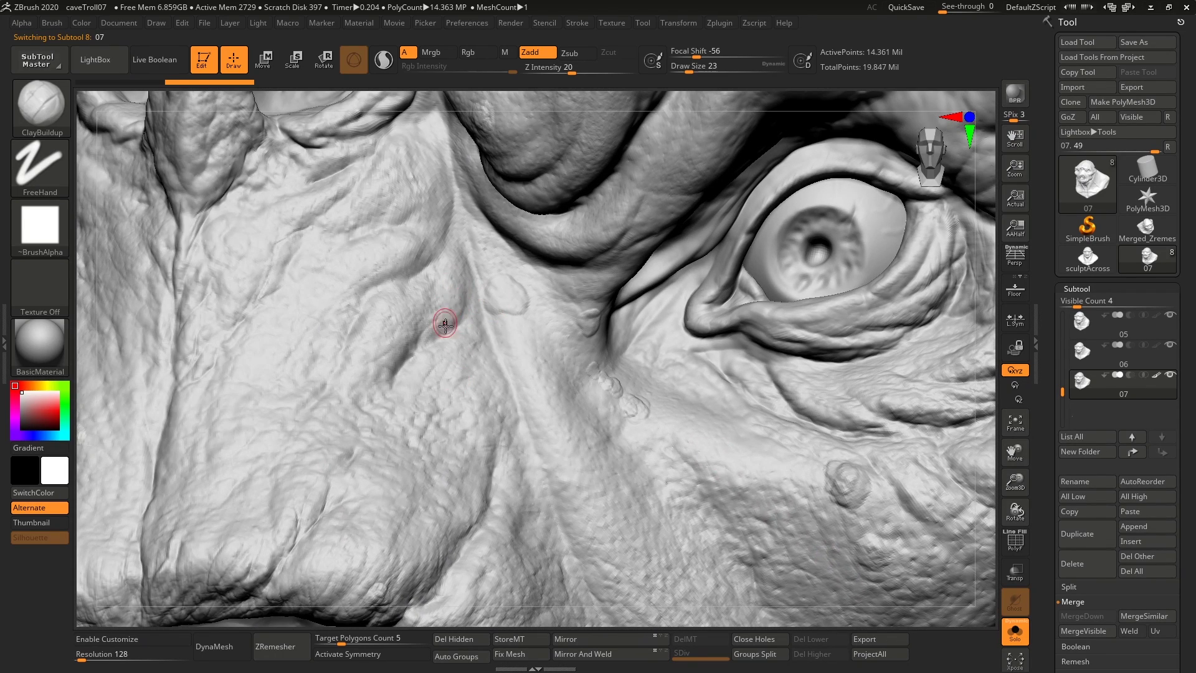
{"action": "left_click_drag", "start_coordinate": [455, 371], "coordinate": [614, 267], "text": "alt"}
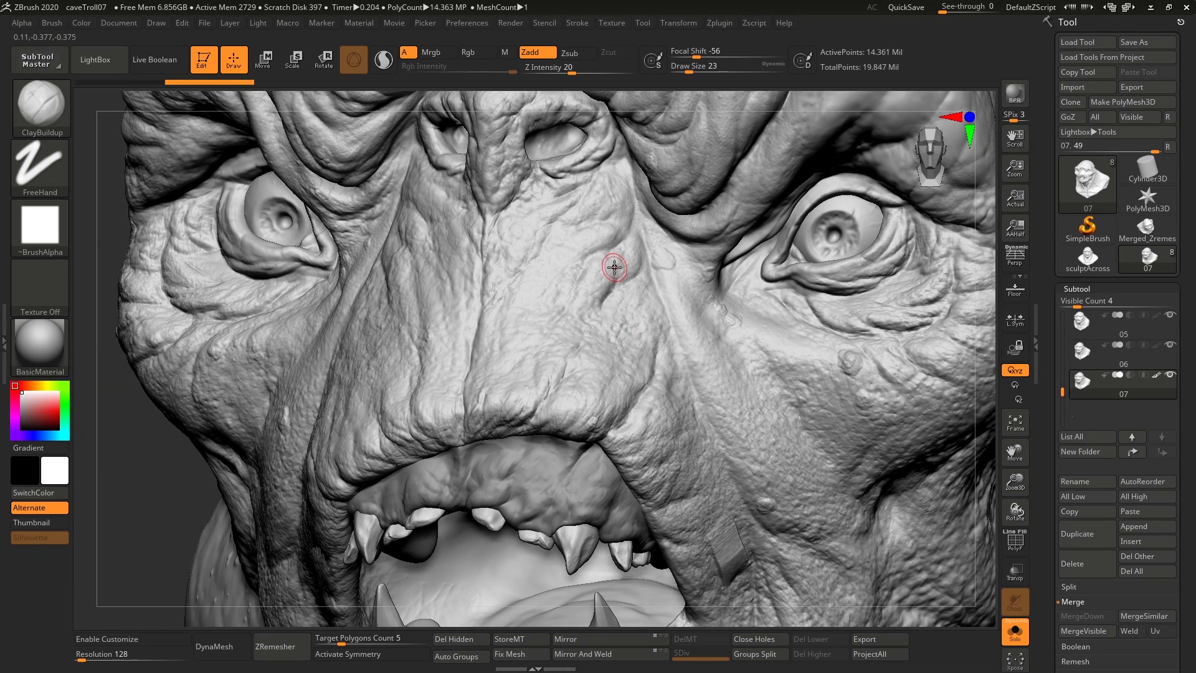
Compare the nose and cheek skin of subtools 06 and 07 up close from two angles, ending on 07.
{"action": "left_click", "coordinate": [614, 267], "text": "alt"}
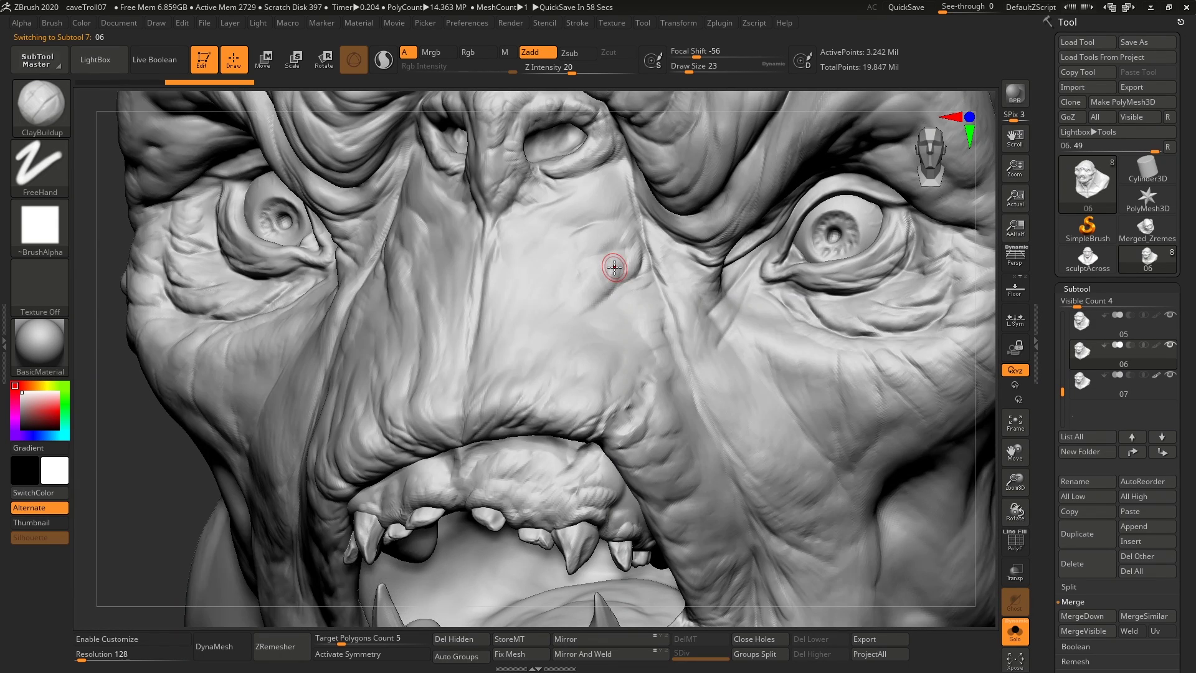
{"action": "left_click", "coordinate": [615, 267], "text": "alt"}
{"action": "left_click", "coordinate": [615, 267], "text": "alt"}
{"action": "right_click_drag", "start_coordinate": [478, 337], "coordinate": [867, 347]}
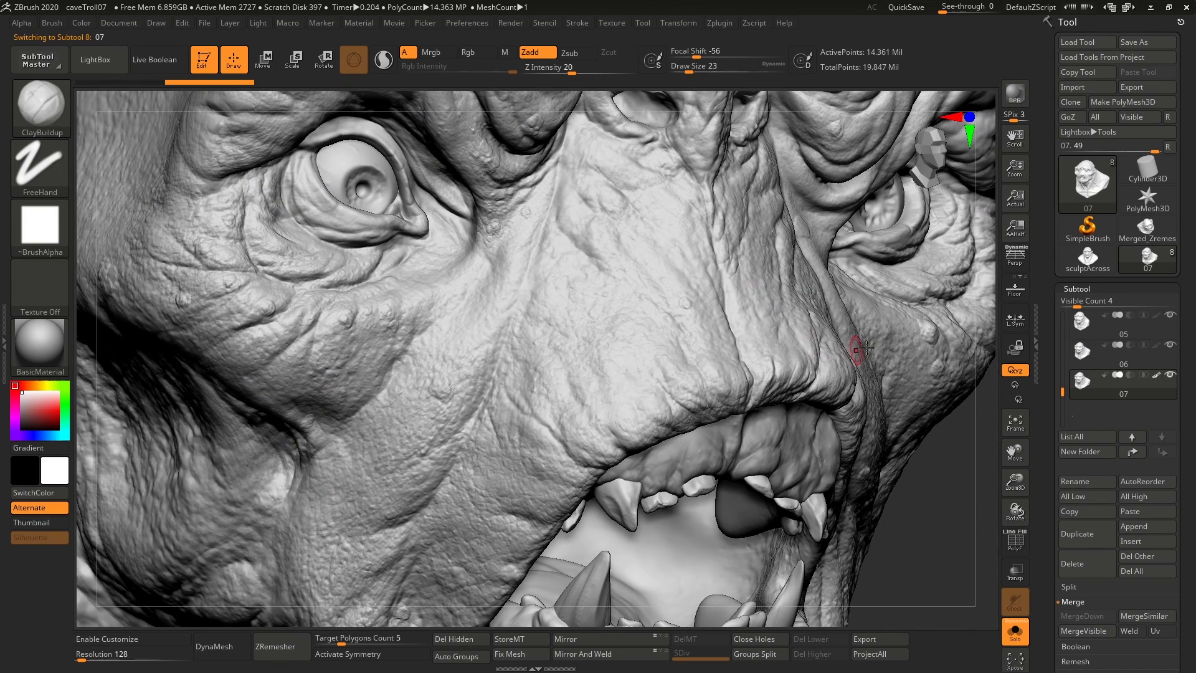
{"action": "left_click", "coordinate": [970, 497], "text": "alt"}
{"action": "left_click", "coordinate": [971, 496], "text": "alt"}
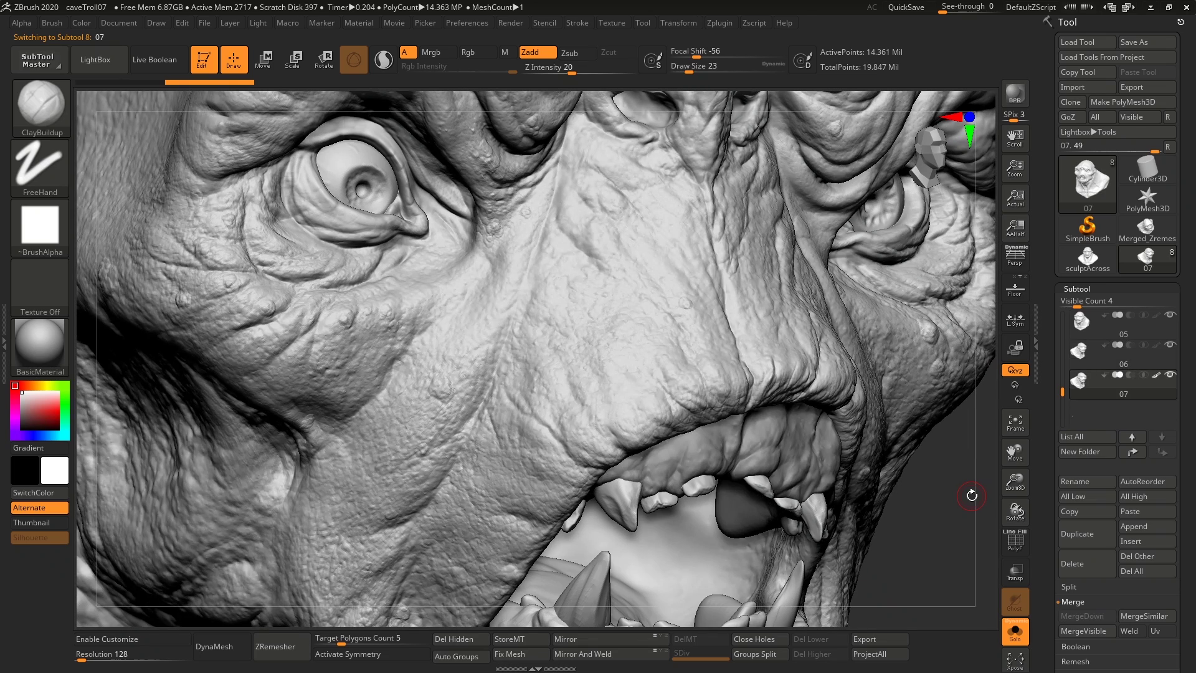
Examine the full head of subtool 07 and the skin detail on its nose and upper lip.
{"action": "mouse_move", "coordinate": [632, 360]}
{"action": "right_mouse_down", "text": "alt"}
{"action": "mouse_move", "coordinate": [606, 294]}
{"action": "mouse_move", "coordinate": [671, 300]}
{"action": "right_mouse_up", "text": "alt"}
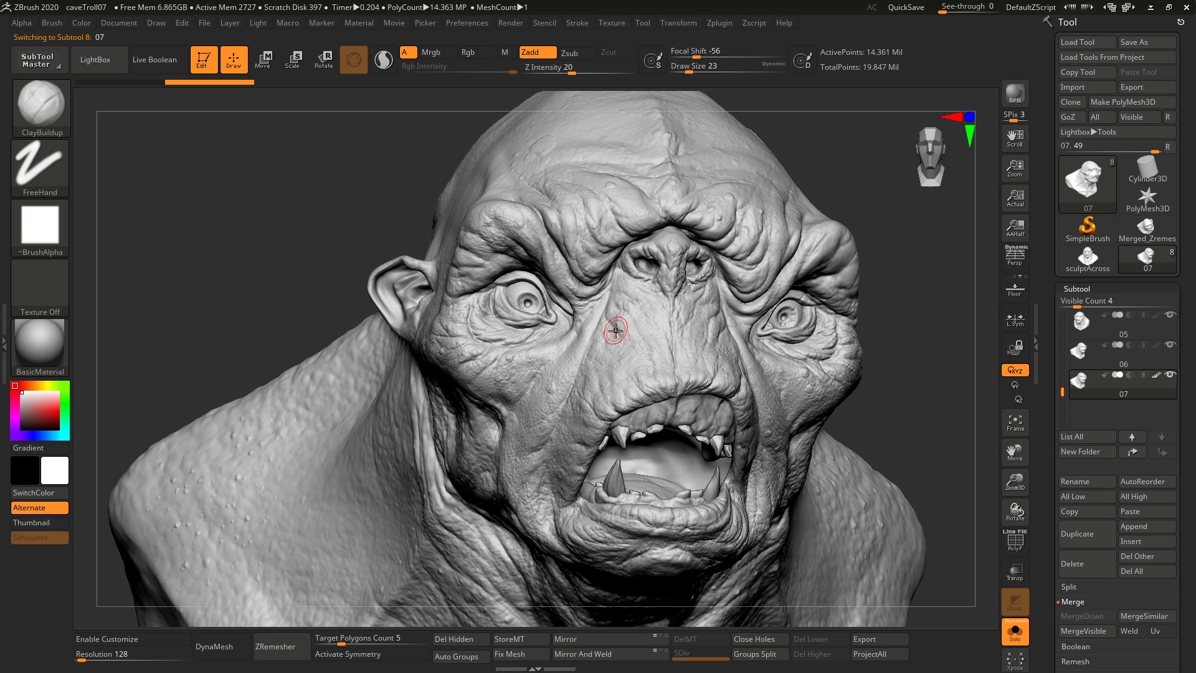
{"action": "mouse_move", "coordinate": [630, 321]}
{"action": "right_mouse_down"}
{"action": "mouse_move", "coordinate": [693, 409]}
{"action": "mouse_move", "coordinate": [528, 325]}
{"action": "right_mouse_up"}
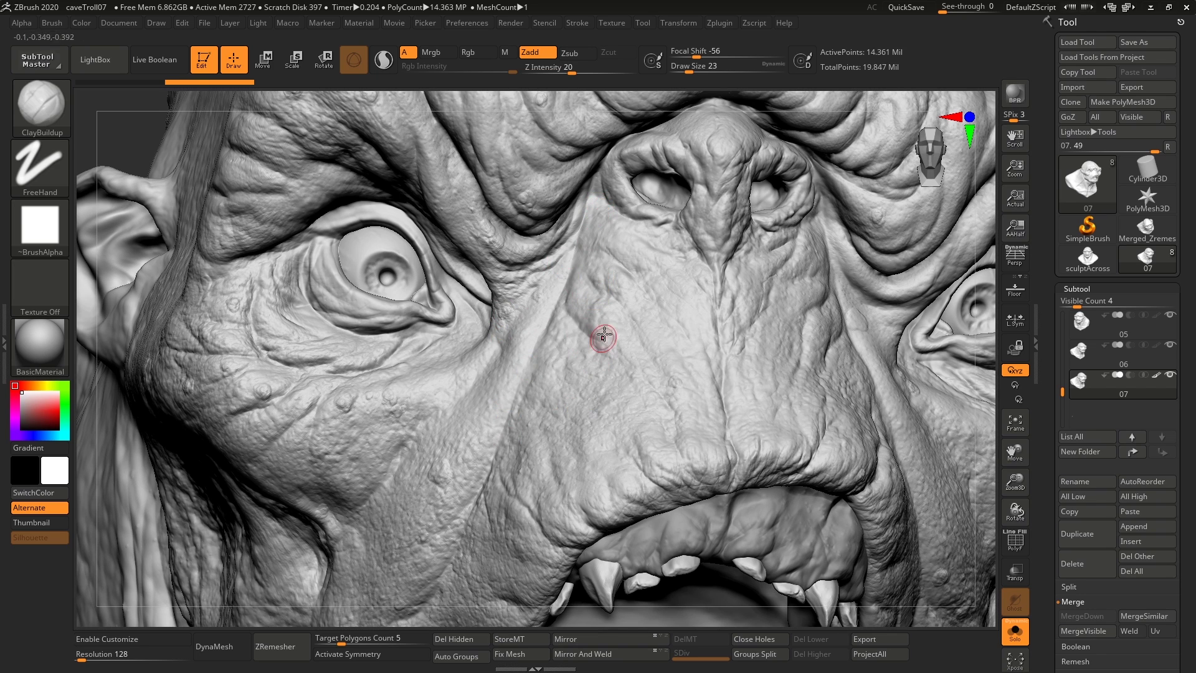
{"action": "right_click_drag", "start_coordinate": [627, 345], "coordinate": [621, 332], "text": "alt"}
{"action": "key", "text": "f"}
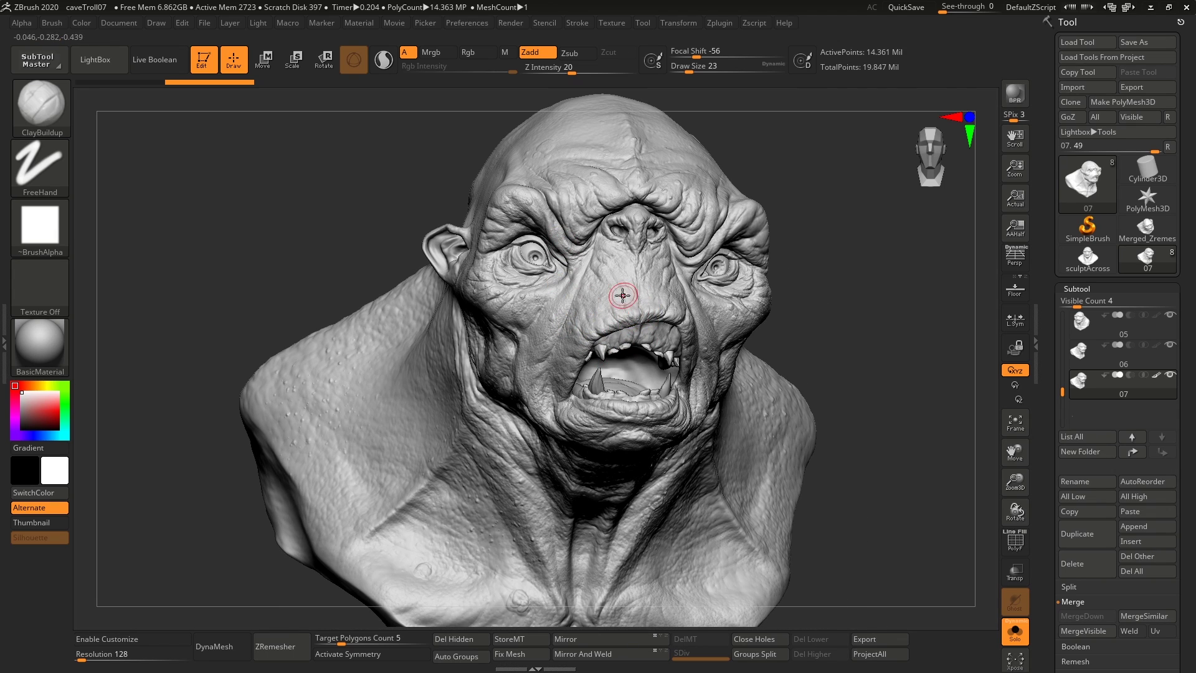
{"action": "right_click_drag", "start_coordinate": [670, 394], "coordinate": [678, 466]}
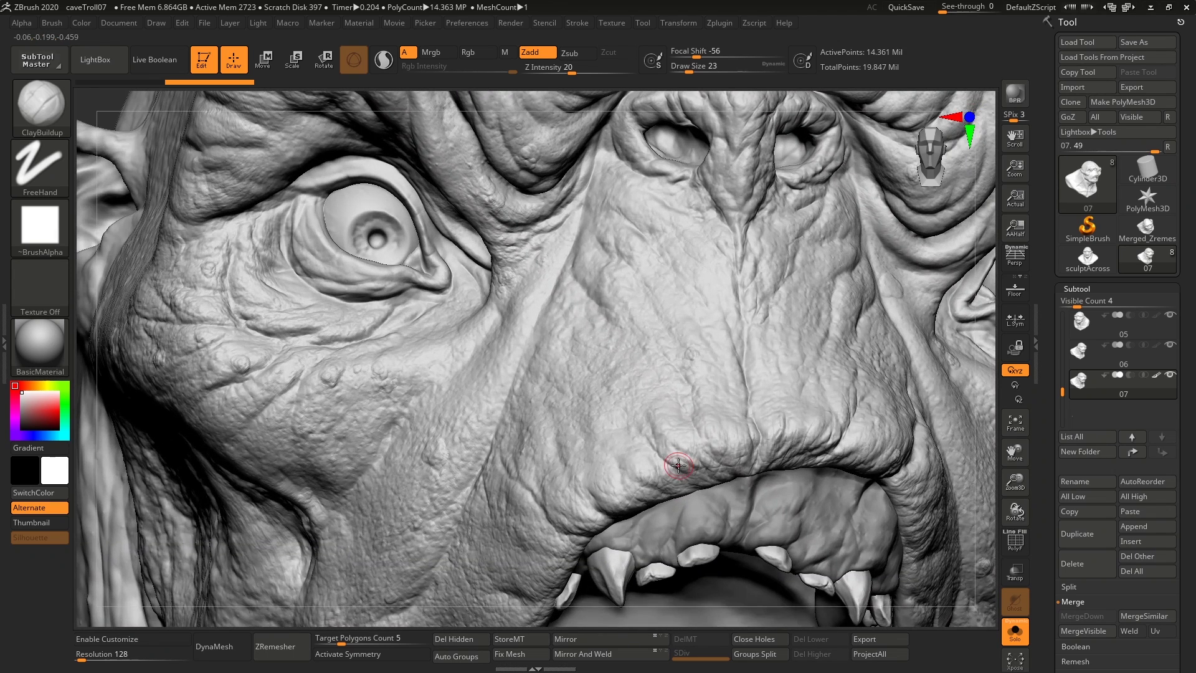
Switch to subtool 05 to compare its nose and eye area with subtool 07, ending on 07's cheek detail.
{"action": "key", "text": "Up"}
{"action": "key", "text": "Up"}
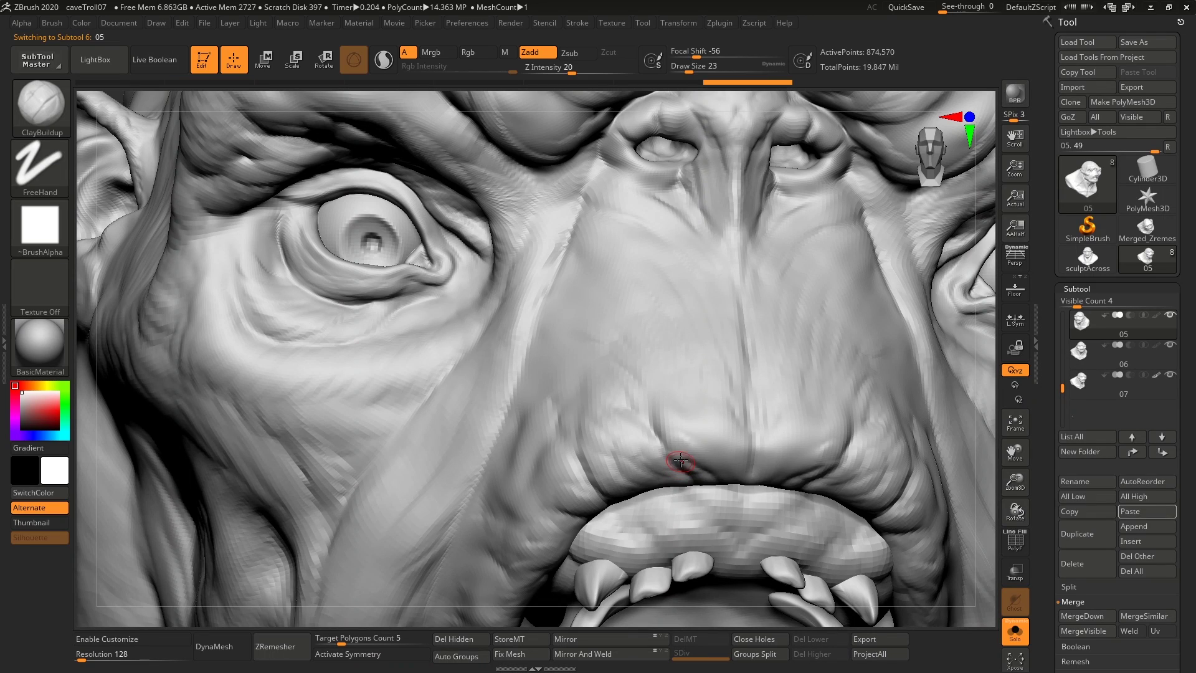
{"action": "key", "text": "f"}
{"action": "right_click_drag", "start_coordinate": [687, 379], "coordinate": [946, 377], "text": "ctrl"}
{"action": "right_click_drag", "start_coordinate": [732, 366], "coordinate": [945, 416], "text": "alt"}
{"action": "right_click_drag", "start_coordinate": [704, 311], "coordinate": [838, 397], "text": "alt"}
{"action": "right_click_drag", "start_coordinate": [874, 434], "coordinate": [759, 389], "text": "ctrl"}
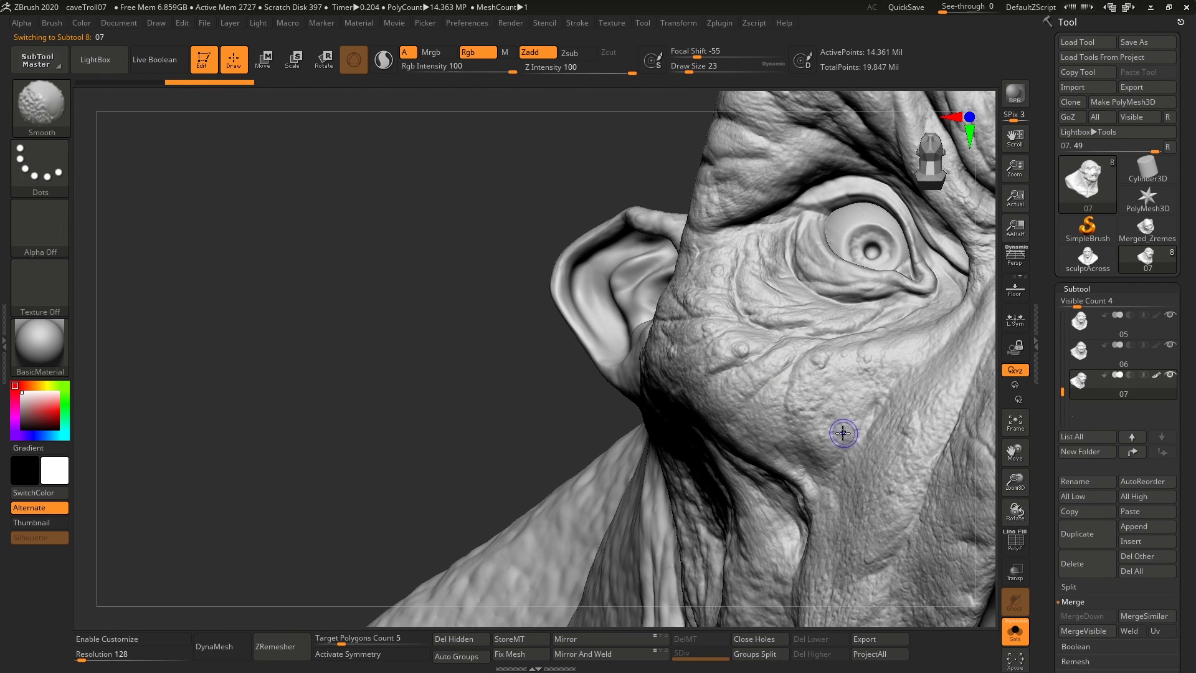
Switch to subtool 05, turn its head to a three-quarter view, and step back to subtool 04.
{"action": "left_click", "coordinate": [1078, 321]}
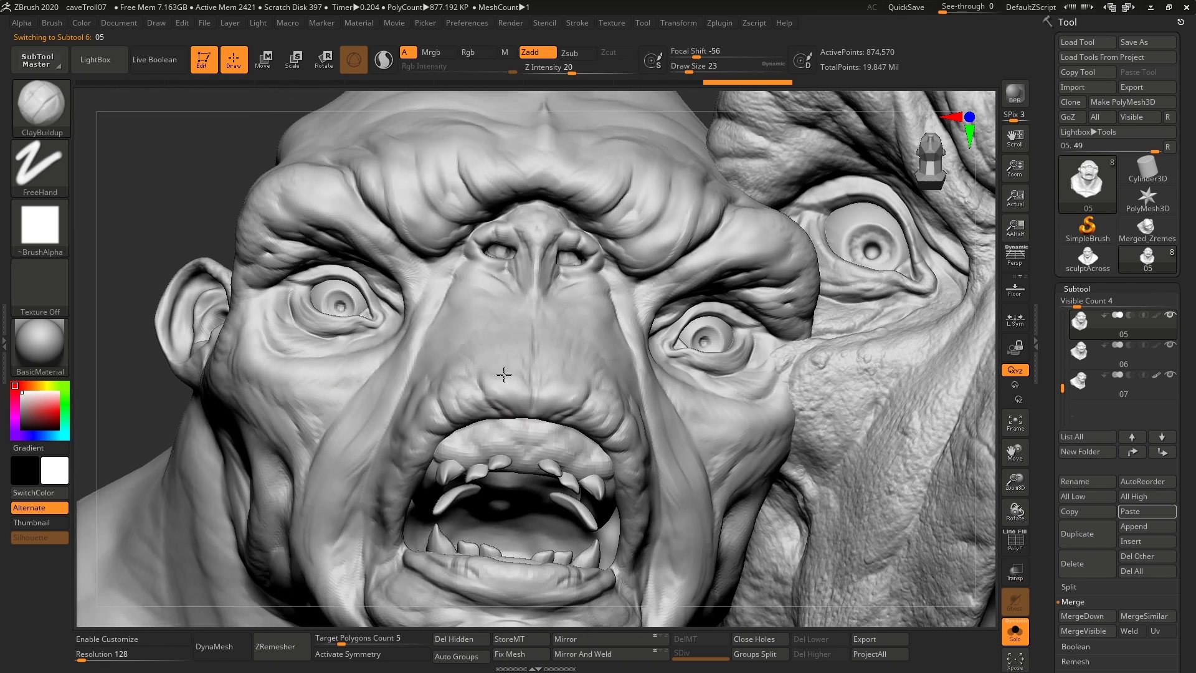
{"action": "mouse_move", "coordinate": [504, 375]}
{"action": "right_mouse_down"}
{"action": "mouse_move", "coordinate": [594, 400]}
{"action": "mouse_move", "coordinate": [576, 387]}
{"action": "right_mouse_up"}
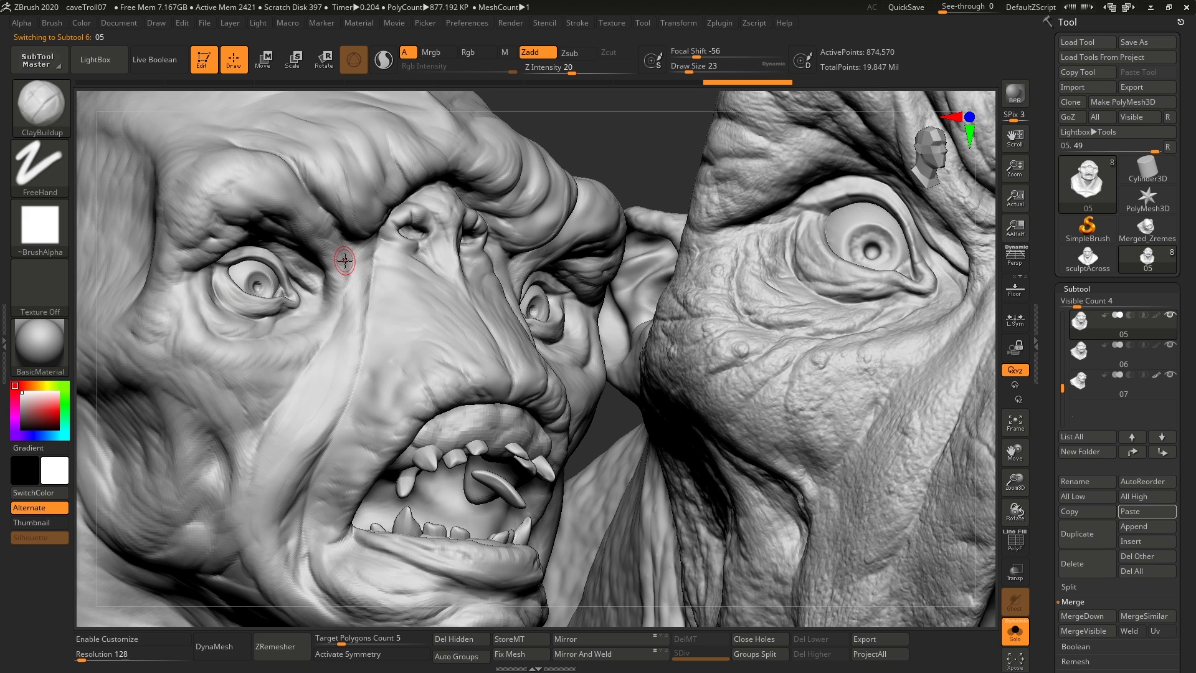
{"action": "key", "text": "Up"}
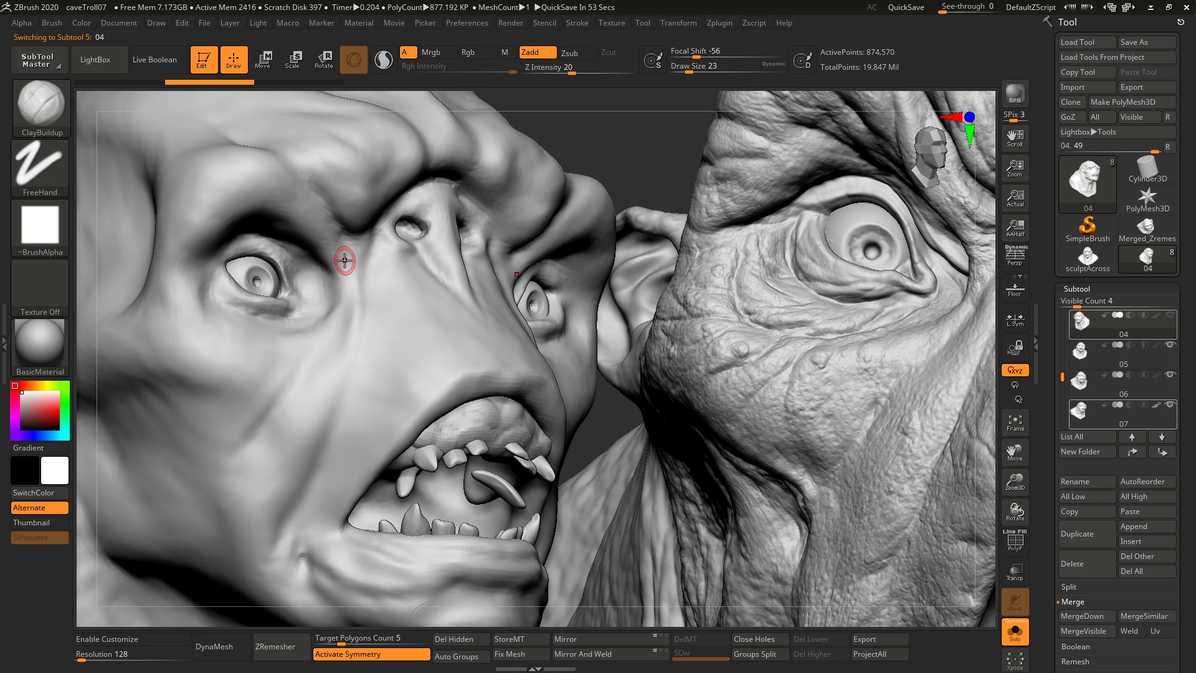
Flip repeatedly between subtools 04, 05 and 06 to compare the wrinkles around the brow, eyes and nose, ending on 06.
{"action": "key", "text": "Down"}
{"action": "key", "text": "Down"}
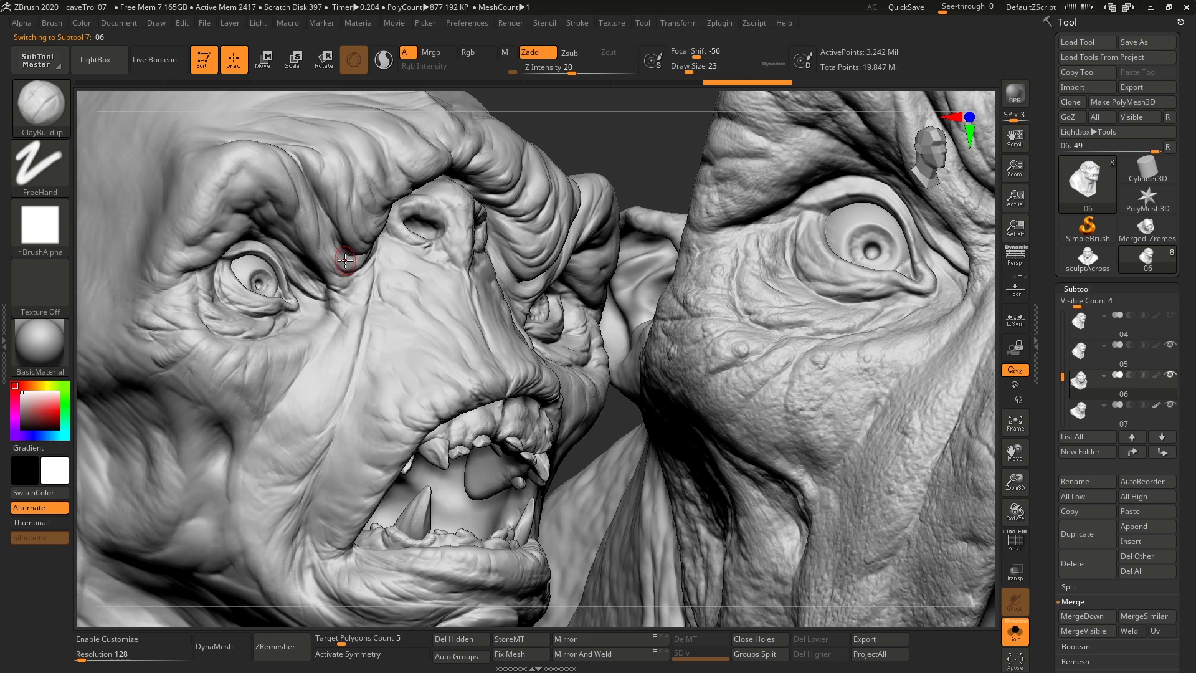
{"action": "key", "text": "Up"}
{"action": "key", "text": "Up"}
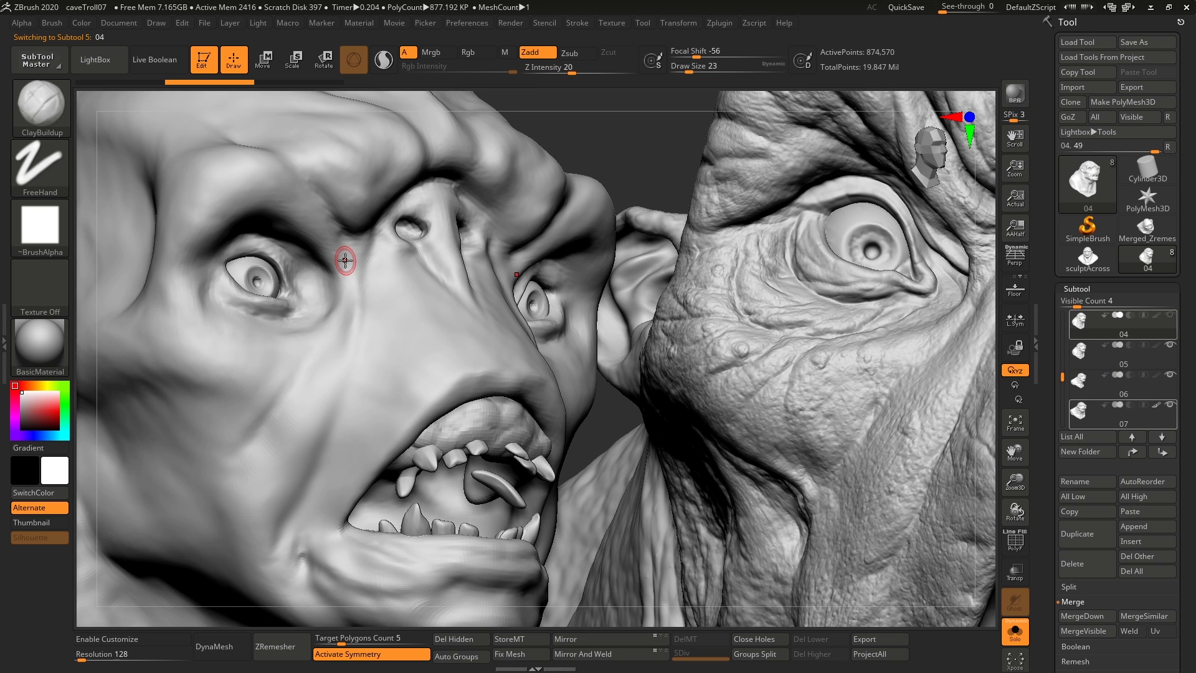
{"action": "key", "text": "Down"}
{"action": "key", "text": "Down"}
{"action": "key", "text": "Up"}
{"action": "key", "text": "Up"}
{"action": "key", "text": "Down"}
{"action": "key", "text": "Down"}
{"action": "key", "text": "Up"}
{"action": "key", "text": "Up"}
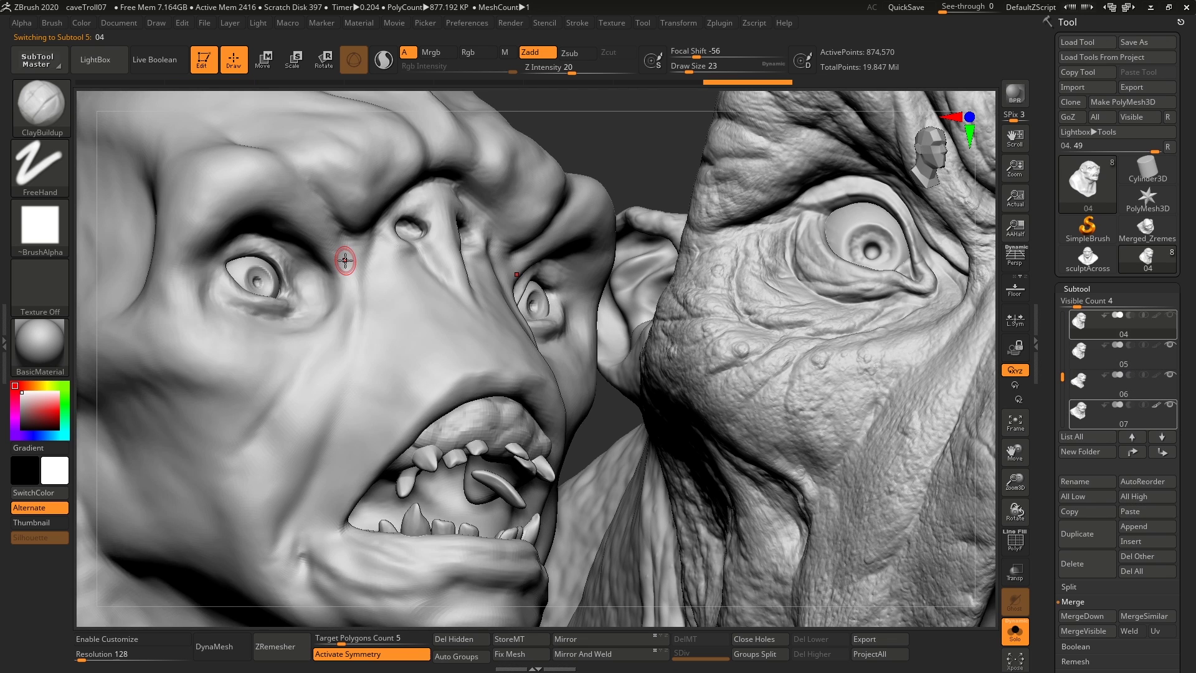
{"action": "key", "text": "Down"}
{"action": "key", "text": "Down"}
{"action": "key", "text": "Up"}
{"action": "key", "text": "Up"}
{"action": "key", "text": "Down"}
{"action": "key", "text": "Down"}
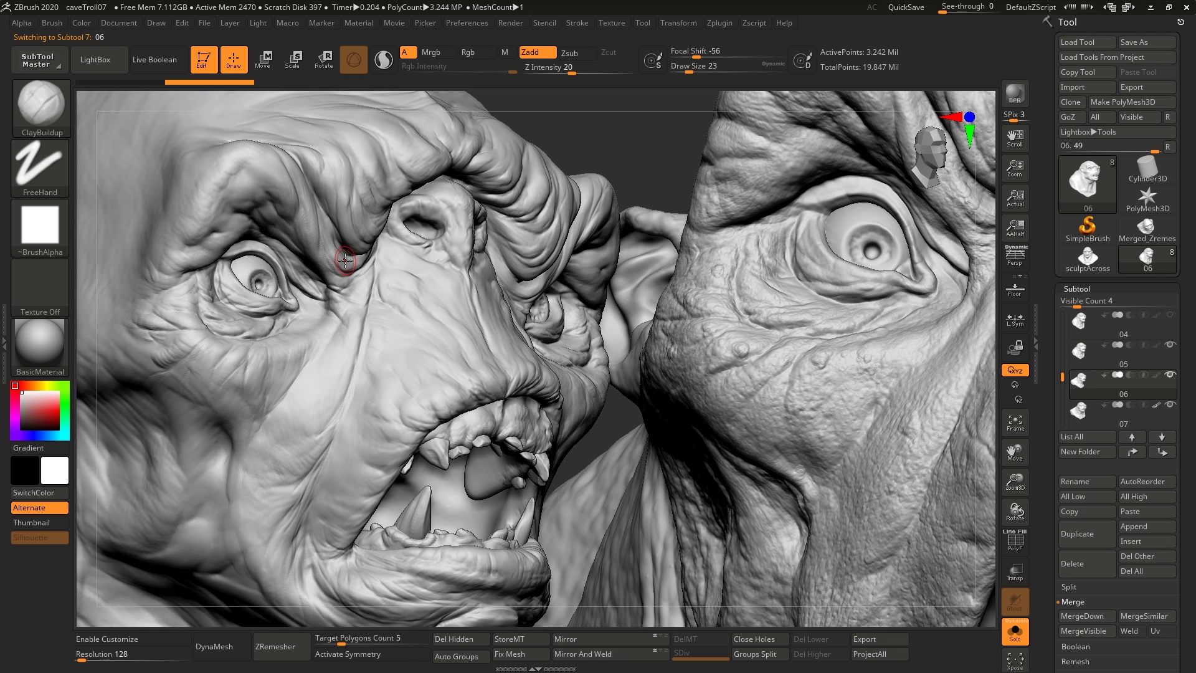
{"action": "key", "text": "Up"}
{"action": "key", "text": "Up"}
{"action": "key", "text": "Down"}
{"action": "key", "text": "Down"}
{"action": "key", "text": "Up"}
{"action": "key", "text": "Up"}
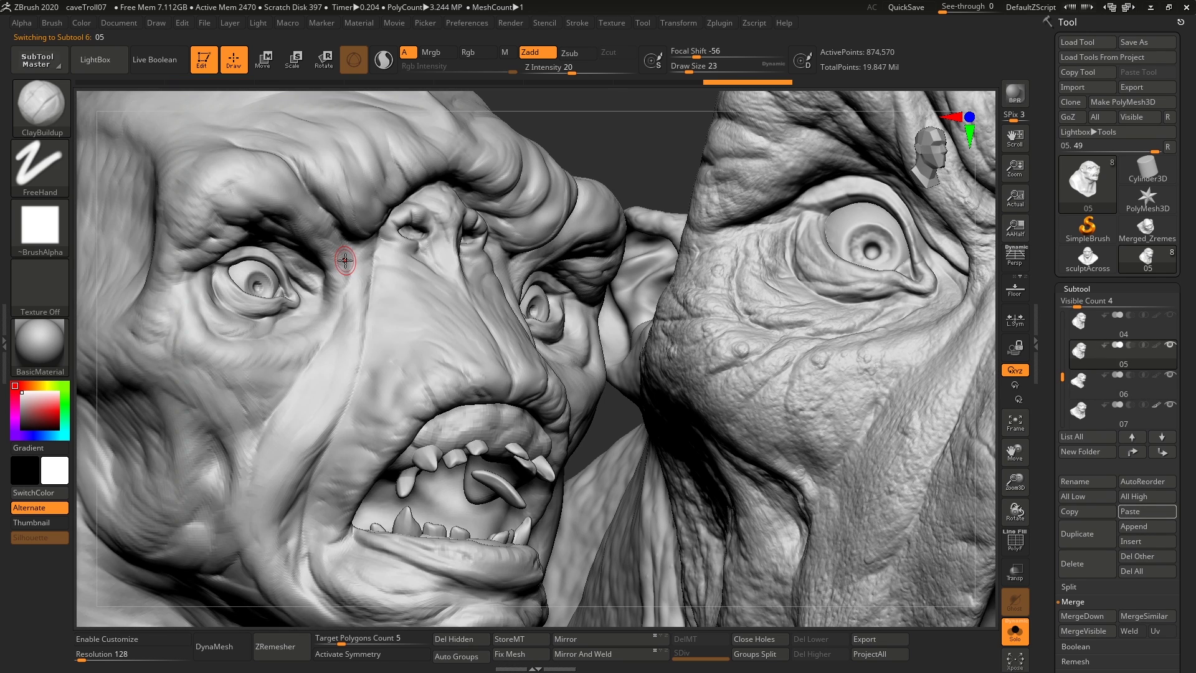
{"action": "key", "text": "Down"}
{"action": "key", "text": "Down"}
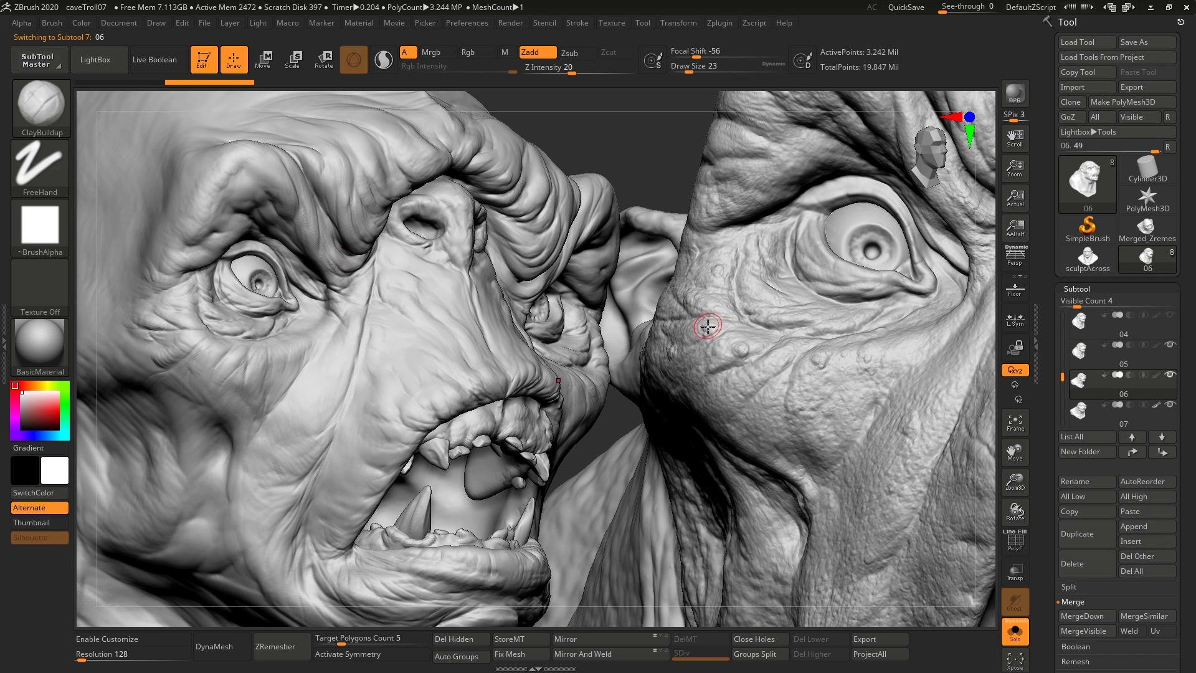
Examine the whole head of subtool 06 in three-quarter view and from the front.
{"action": "right_click_drag", "start_coordinate": [708, 327], "coordinate": [660, 303], "text": "ctrl"}
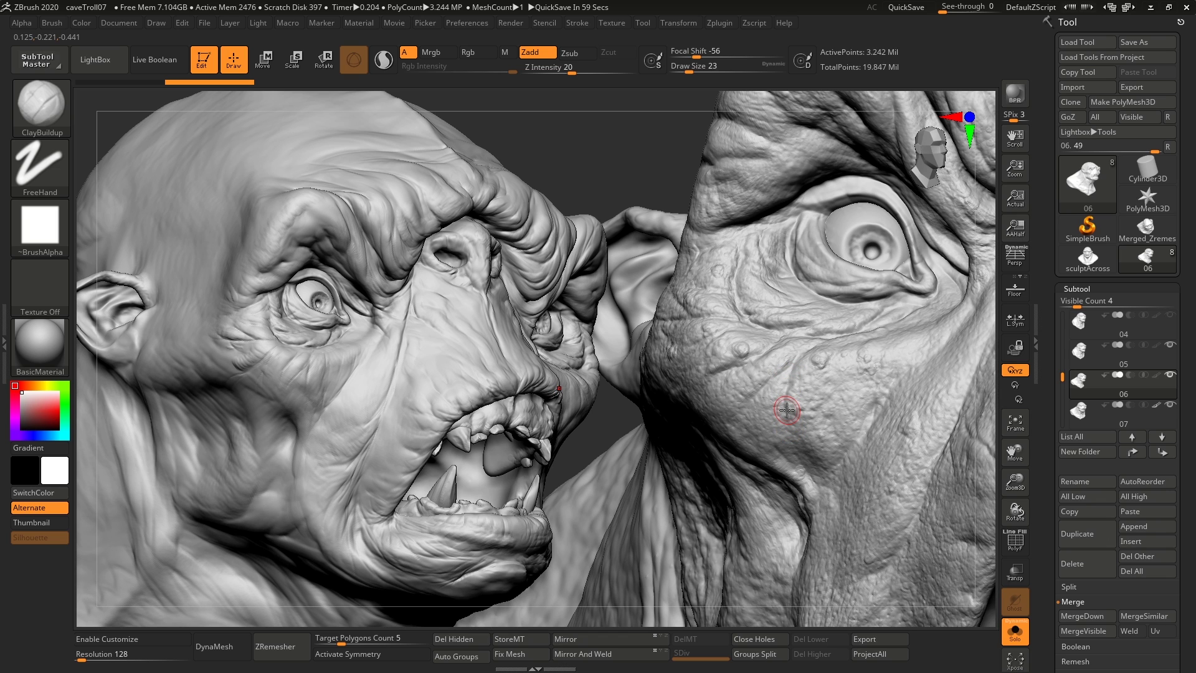
{"action": "left_click_drag", "start_coordinate": [754, 332], "coordinate": [727, 334]}
{"action": "key", "text": "ctrl+n"}
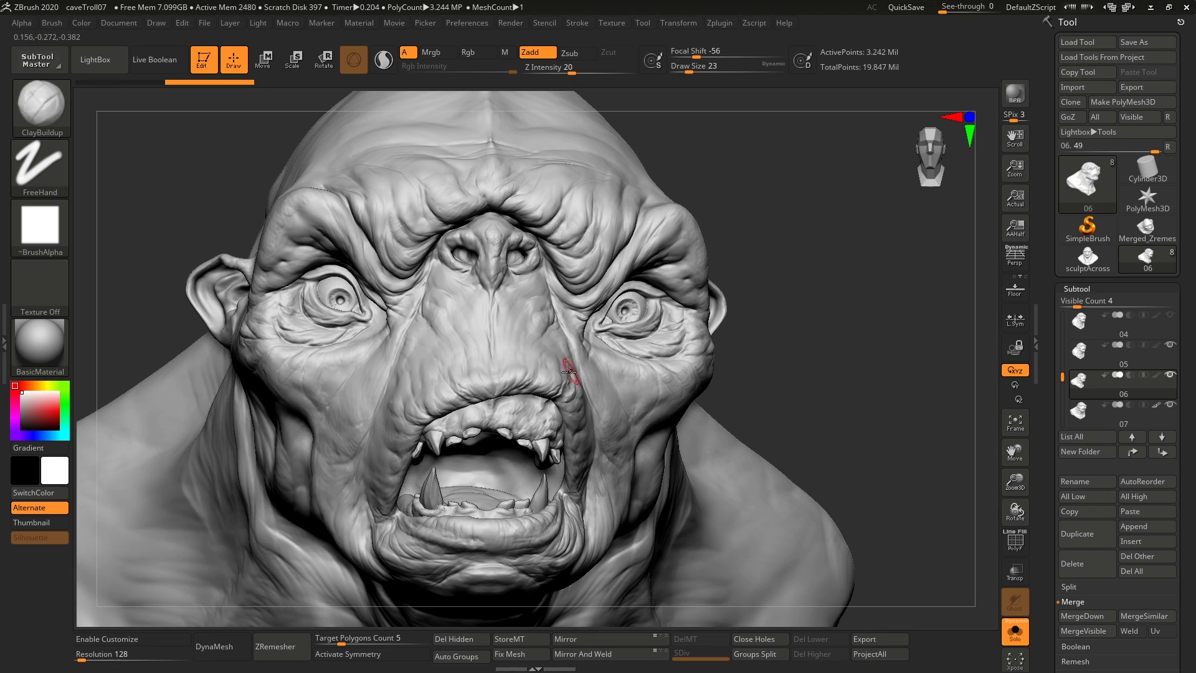
Frame the bust of subtool 07 and examine the skin texture around its mouth, nose and eyes.
{"action": "key", "text": "f"}
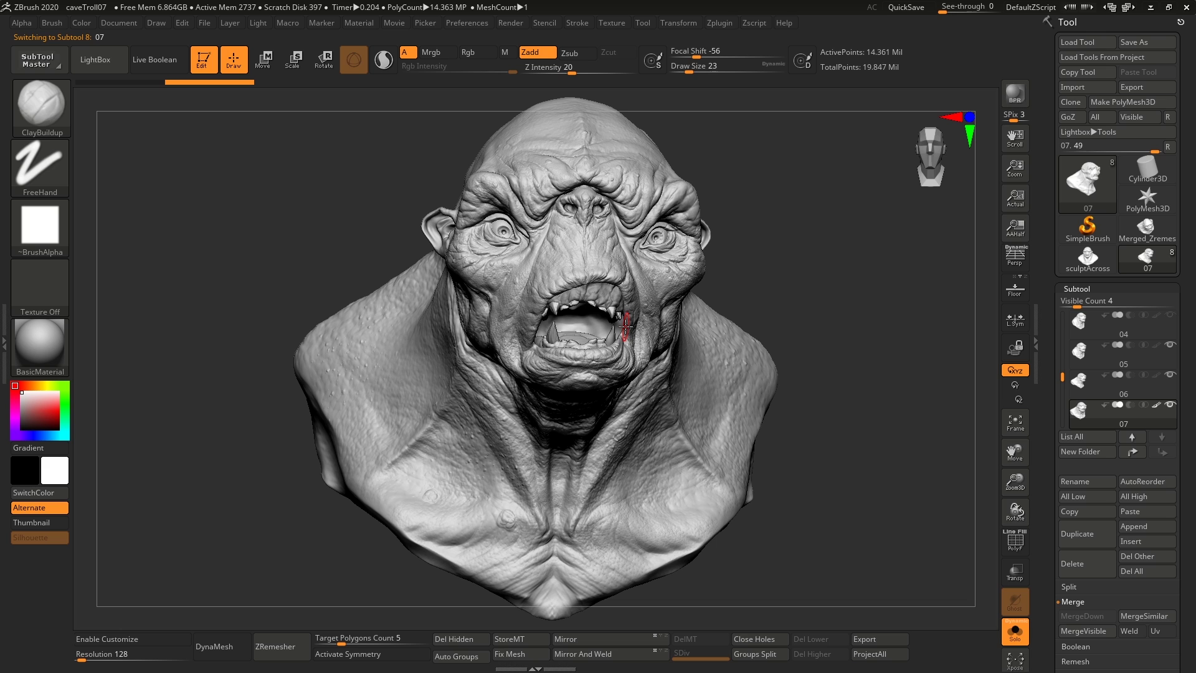
{"action": "right_click_drag", "start_coordinate": [545, 286], "coordinate": [613, 247], "text": "alt"}
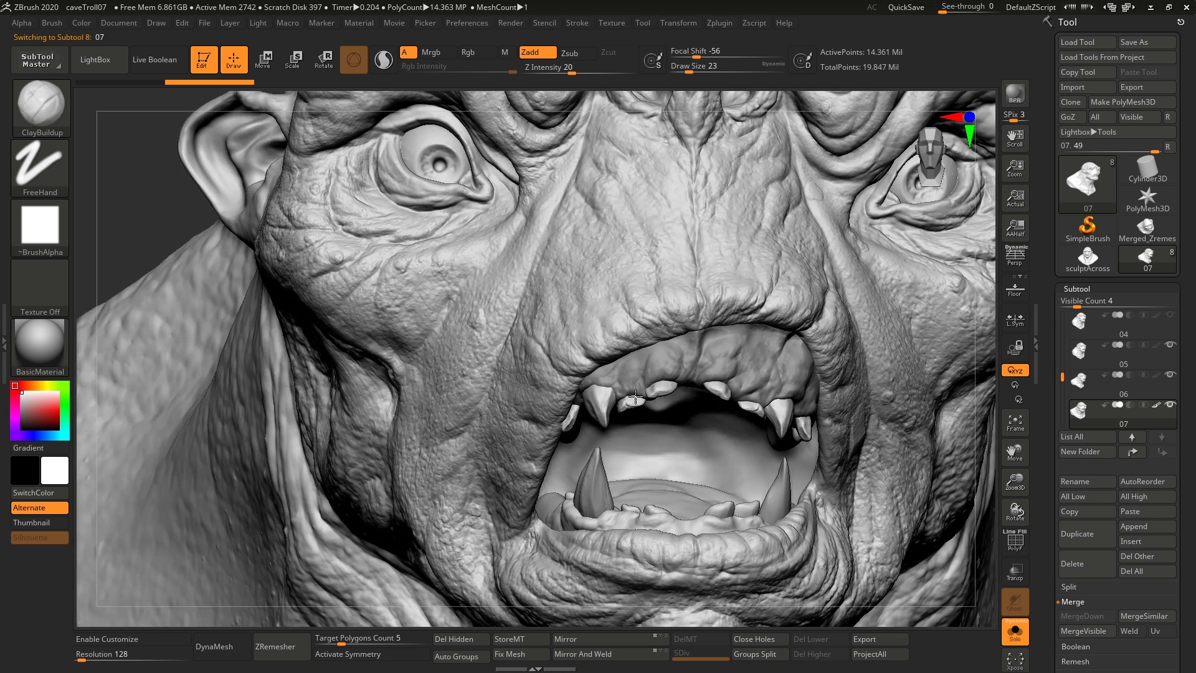
{"action": "right_click_drag", "start_coordinate": [635, 326], "coordinate": [664, 466], "text": "alt"}
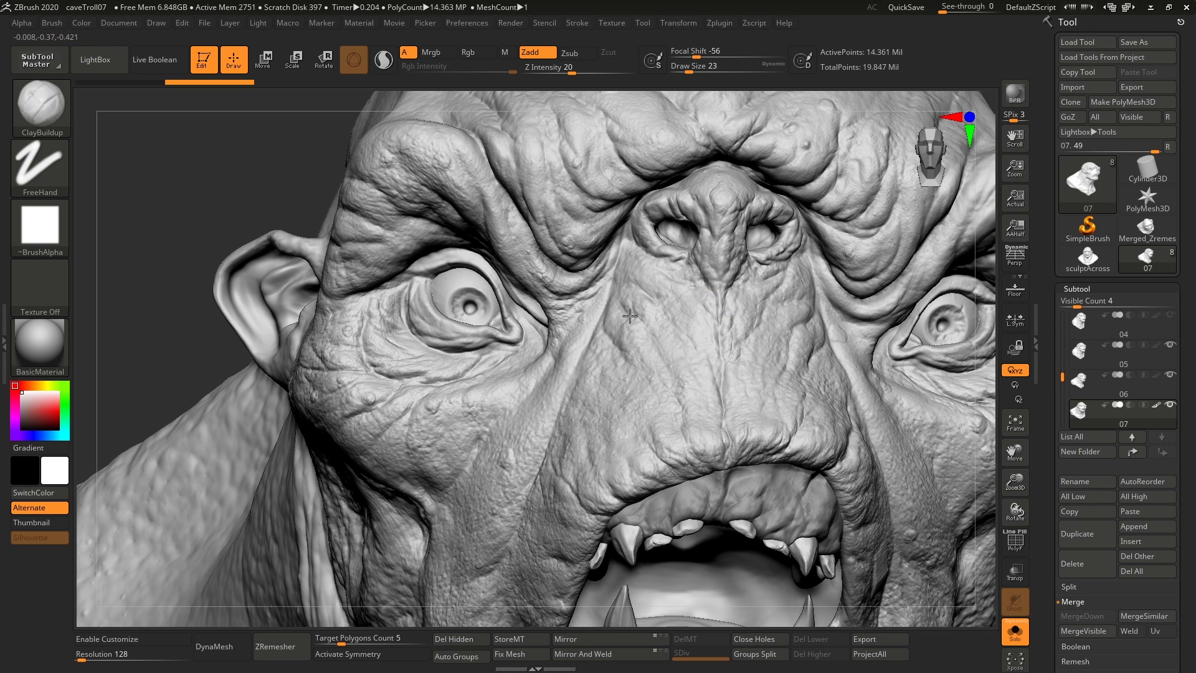
{"action": "right_click_drag", "start_coordinate": [631, 316], "coordinate": [469, 309], "text": "alt"}
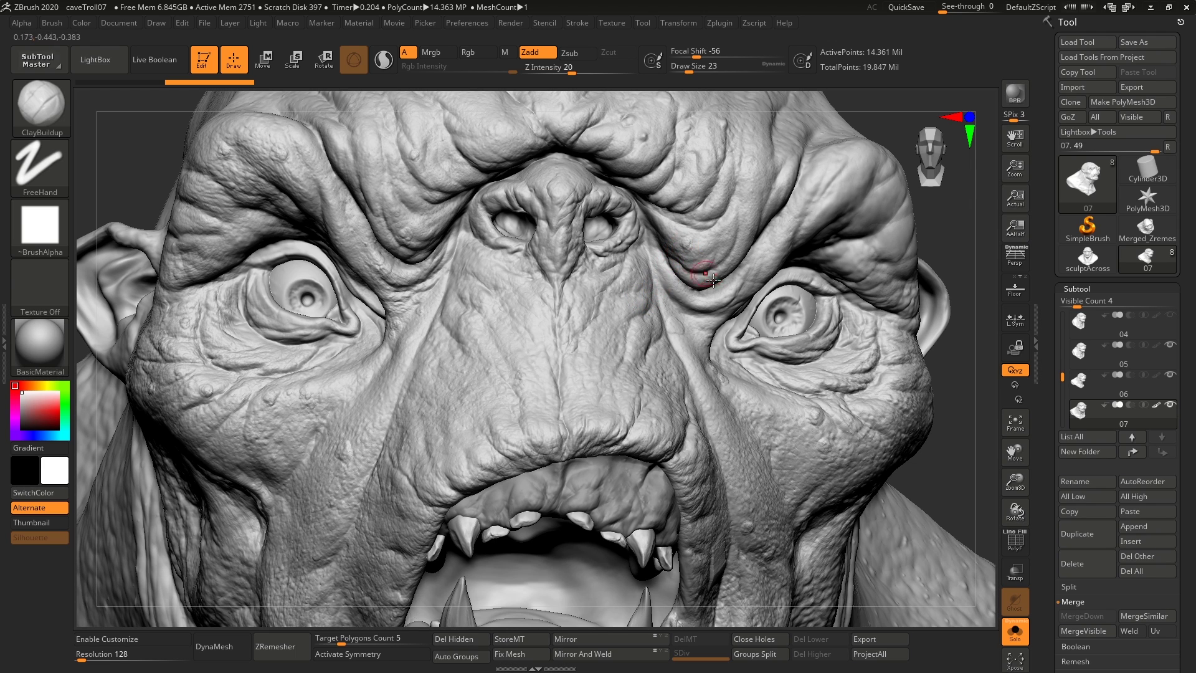
Switch to the sculptAcross tool and give the ClayBuildup brush Alpha 06, with the face close up in three-quarter view.
{"action": "left_click", "coordinate": [1088, 259]}
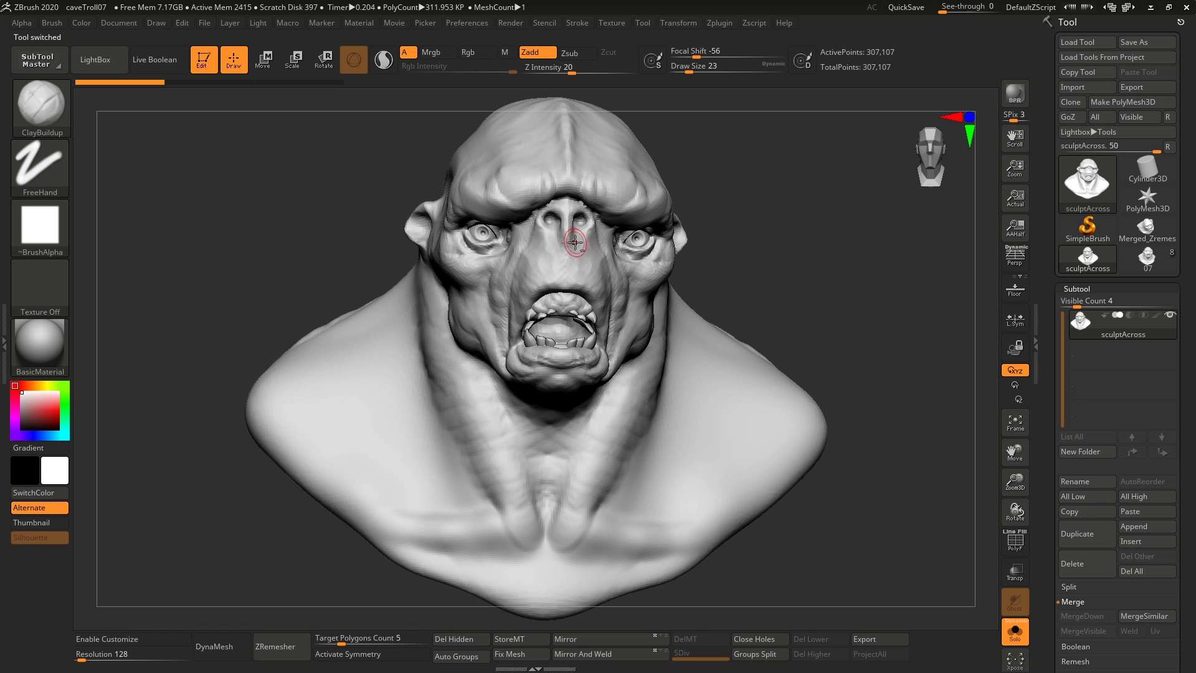
{"action": "right_click_drag", "start_coordinate": [691, 230], "coordinate": [661, 234]}
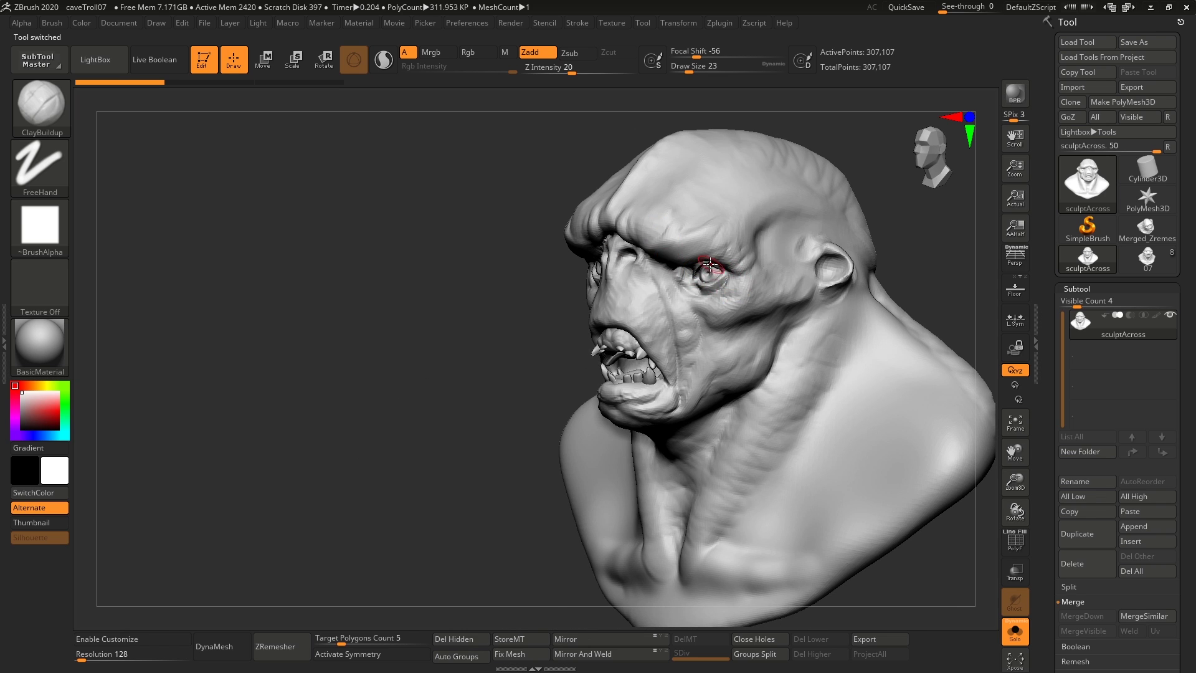
{"action": "right_click_drag", "start_coordinate": [743, 304], "coordinate": [762, 434], "text": "ctrl"}
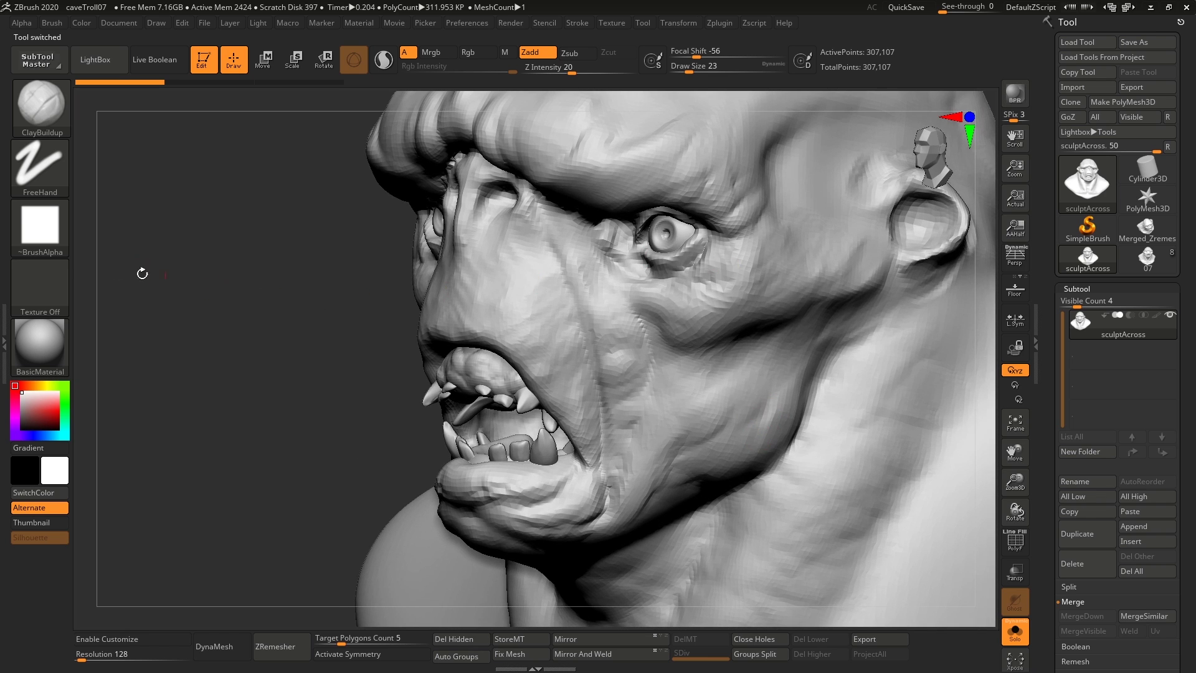
{"action": "left_click", "coordinate": [41, 227]}
{"action": "left_click", "coordinate": [479, 291]}
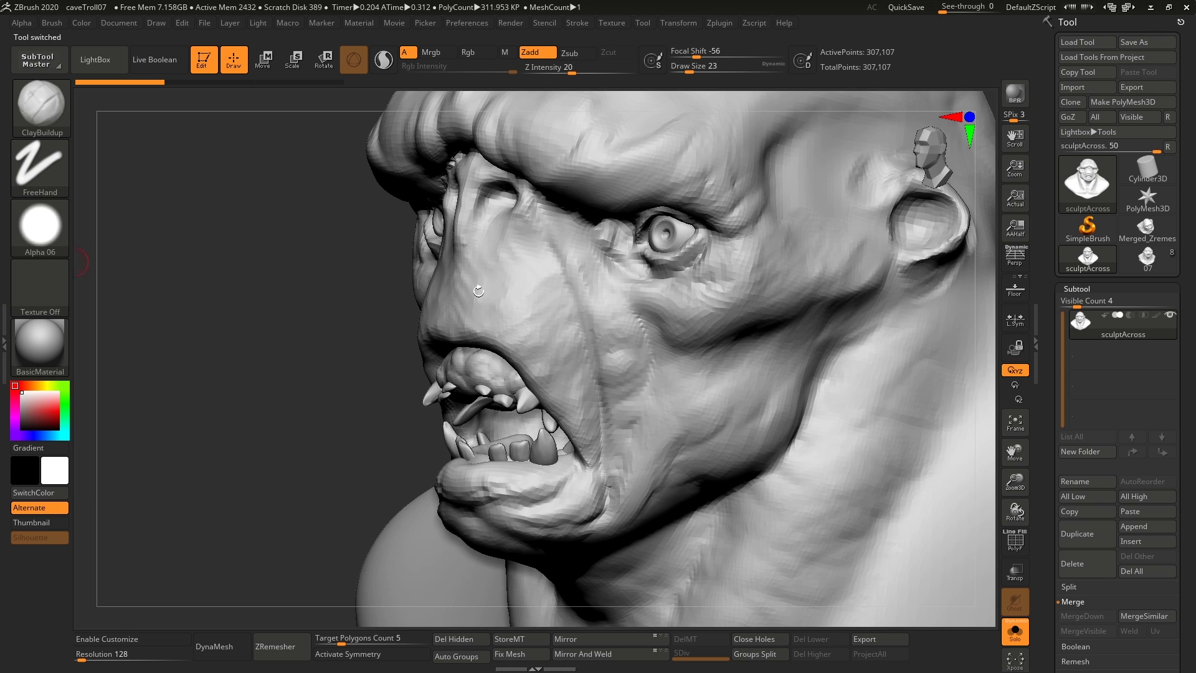
{"action": "mouse_move", "coordinate": [622, 308]}
{"action": "right_mouse_down", "text": "ctrl"}
{"action": "mouse_move", "coordinate": [636, 333]}
{"action": "mouse_move", "coordinate": [647, 325]}
{"action": "right_mouse_up", "text": "ctrl"}
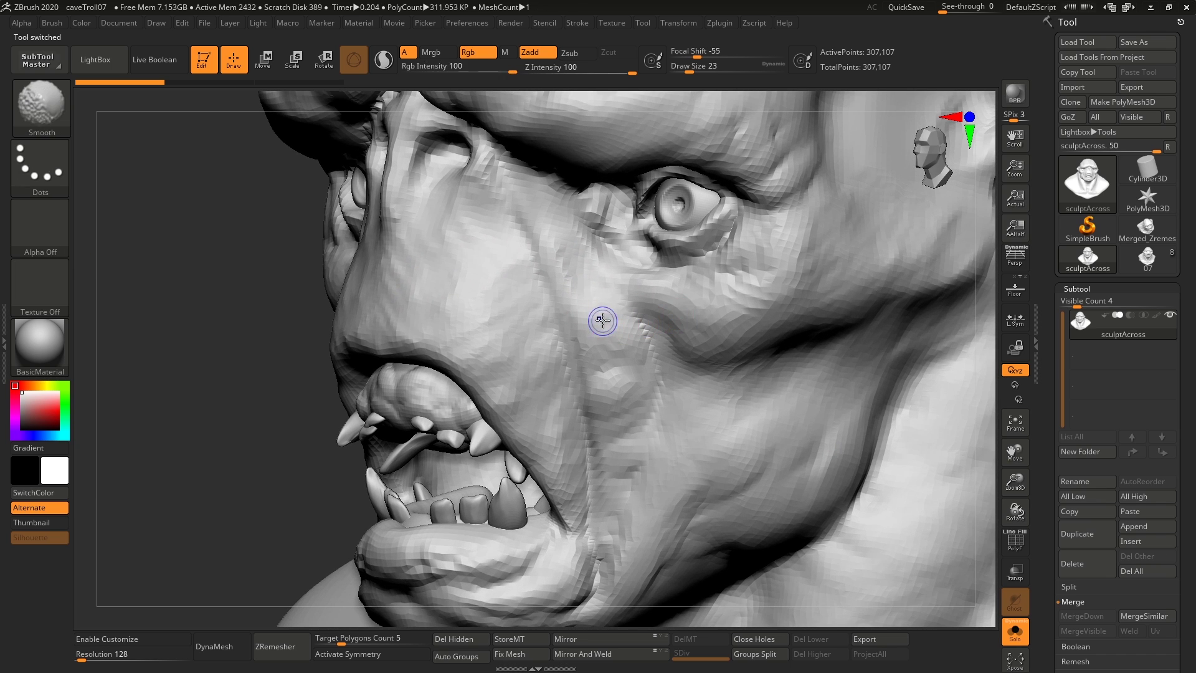
Activate symmetry and set the ClayBuildup brush's draw size to 59.
{"action": "key", "text": "x"}
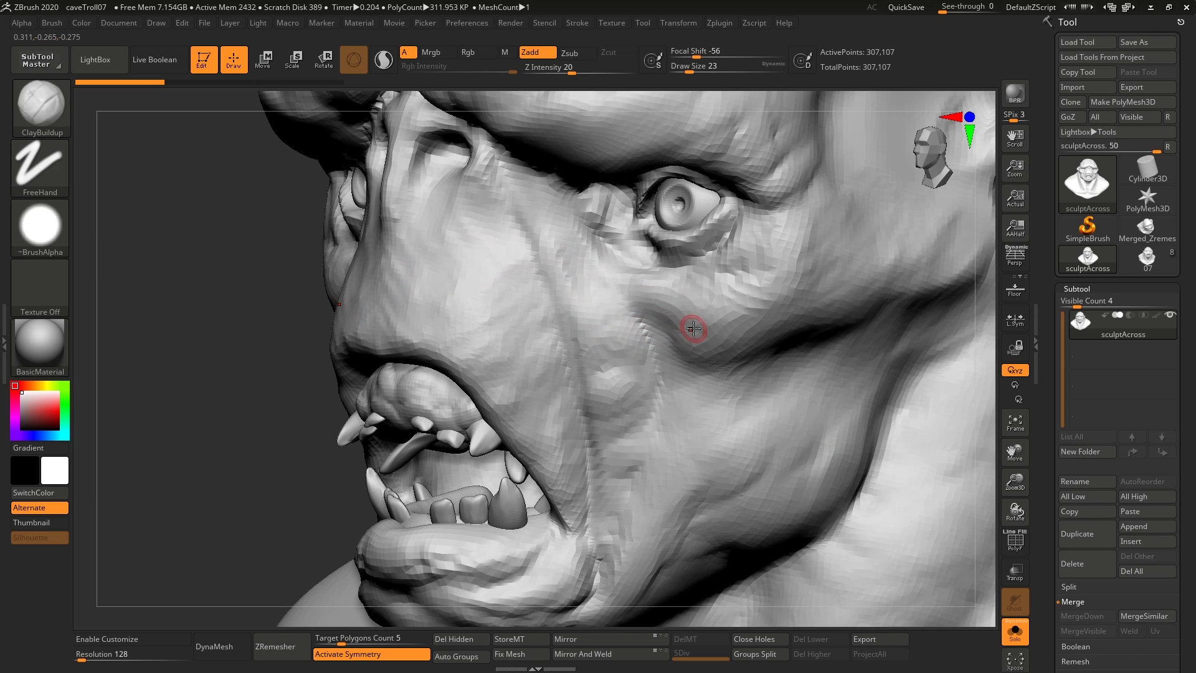
{"action": "key", "text": "s"}
{"action": "left_click_drag", "start_coordinate": [693, 329], "coordinate": [708, 329]}
{"action": "right_click_drag", "start_coordinate": [703, 340], "coordinate": [700, 331]}
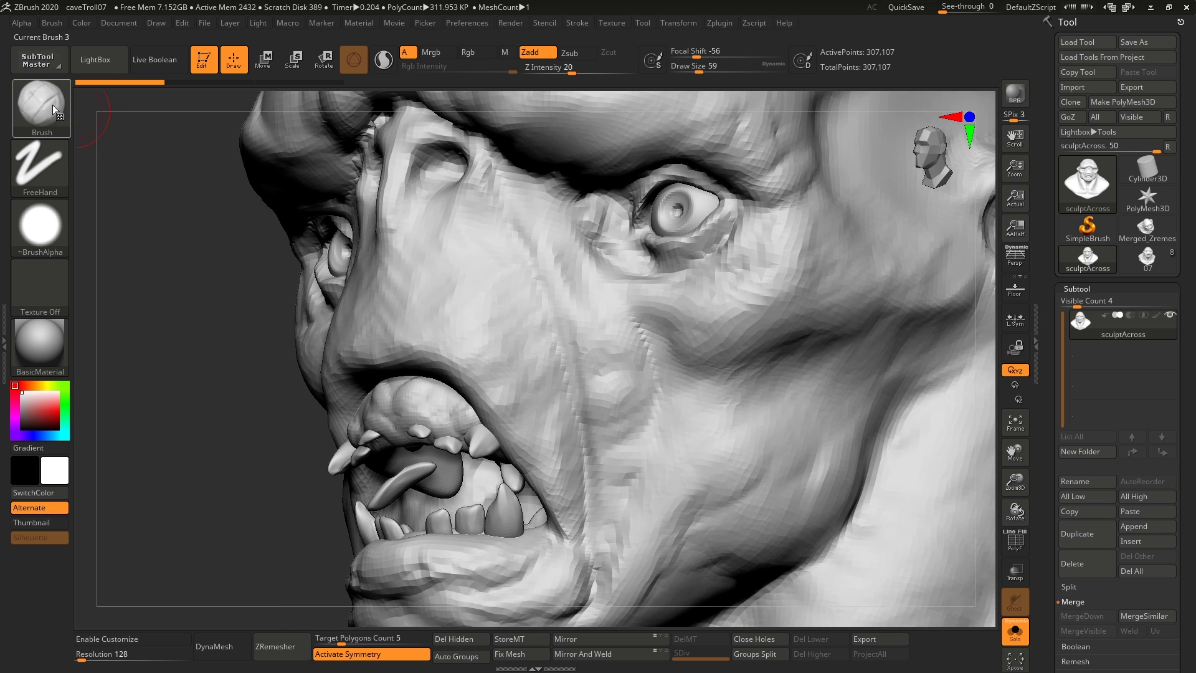
Compare Alpha 06 with Alpha Off in the alpha library and reselect Alpha 06 for the ClayBuildup brush.
{"action": "left_click", "coordinate": [49, 236]}
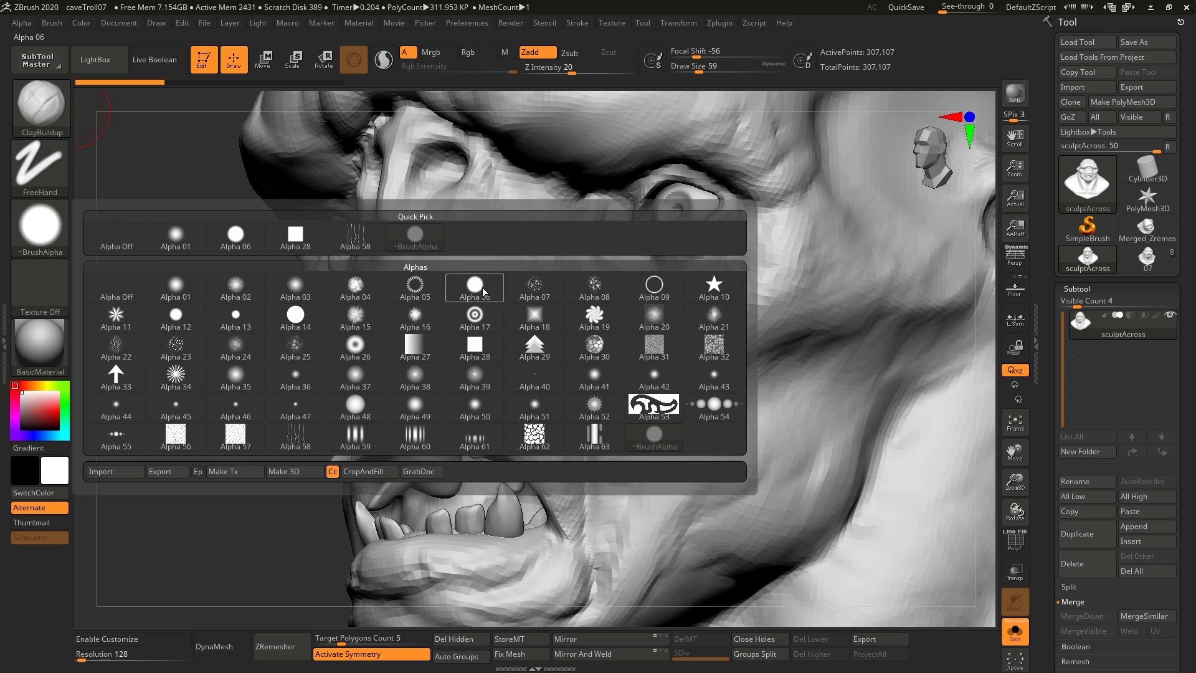
{"action": "mouse_move", "coordinate": [484, 292]}
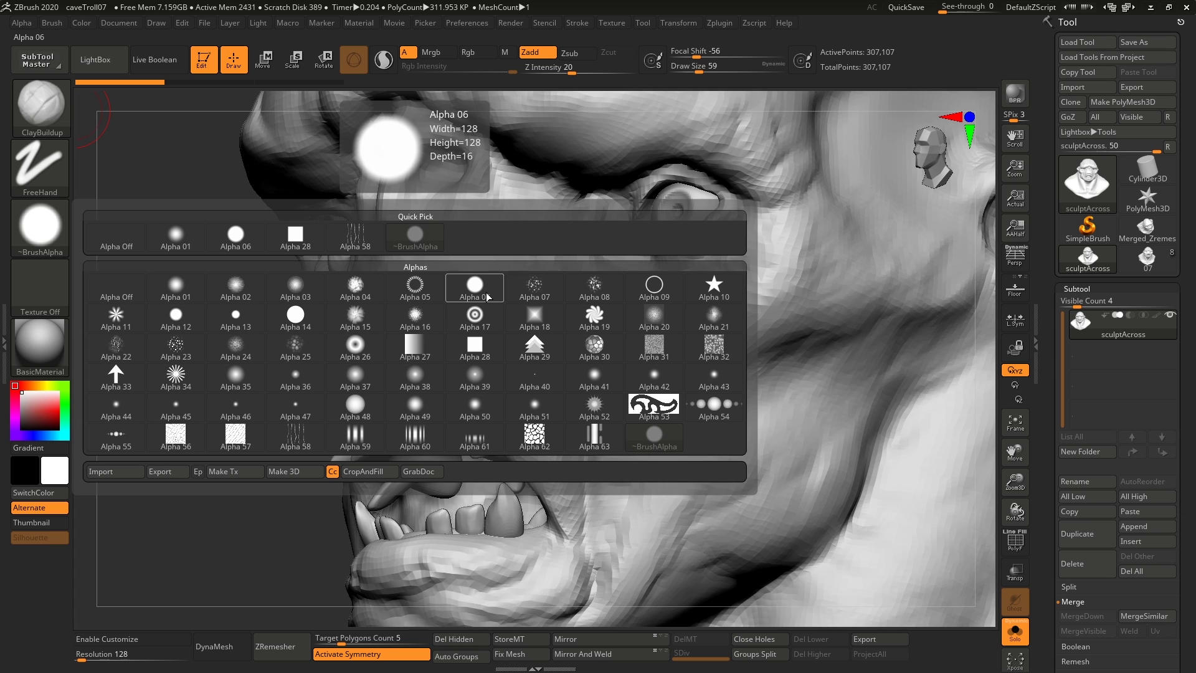
{"action": "mouse_move", "coordinate": [119, 292]}
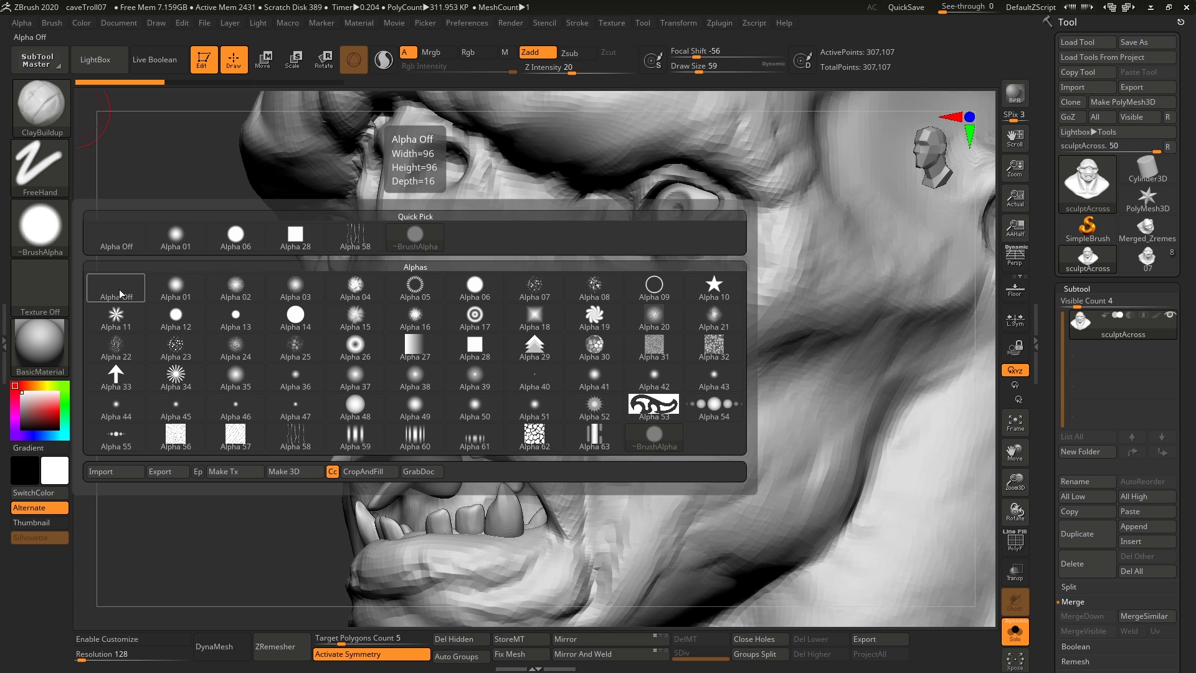
{"action": "left_click", "coordinate": [471, 287]}
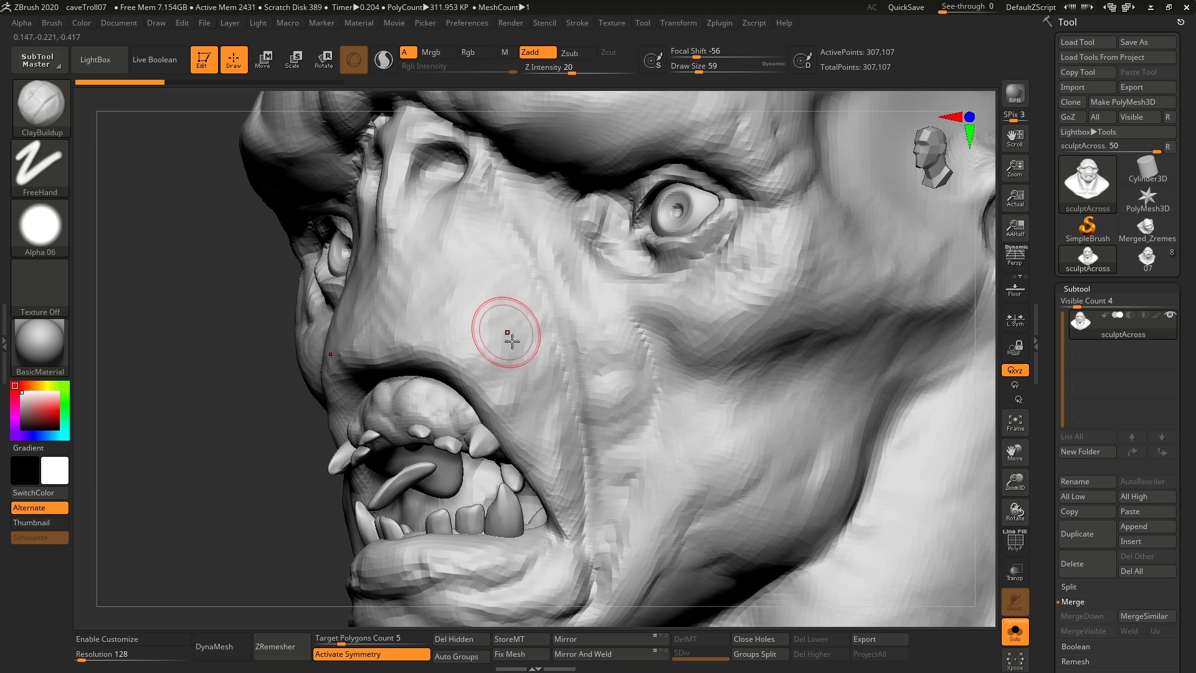
Subdivide the sculptAcross mesh once and enlarge the ClayBuildup brush to a draw size of 90.
{"action": "key", "text": "ctrl+d"}
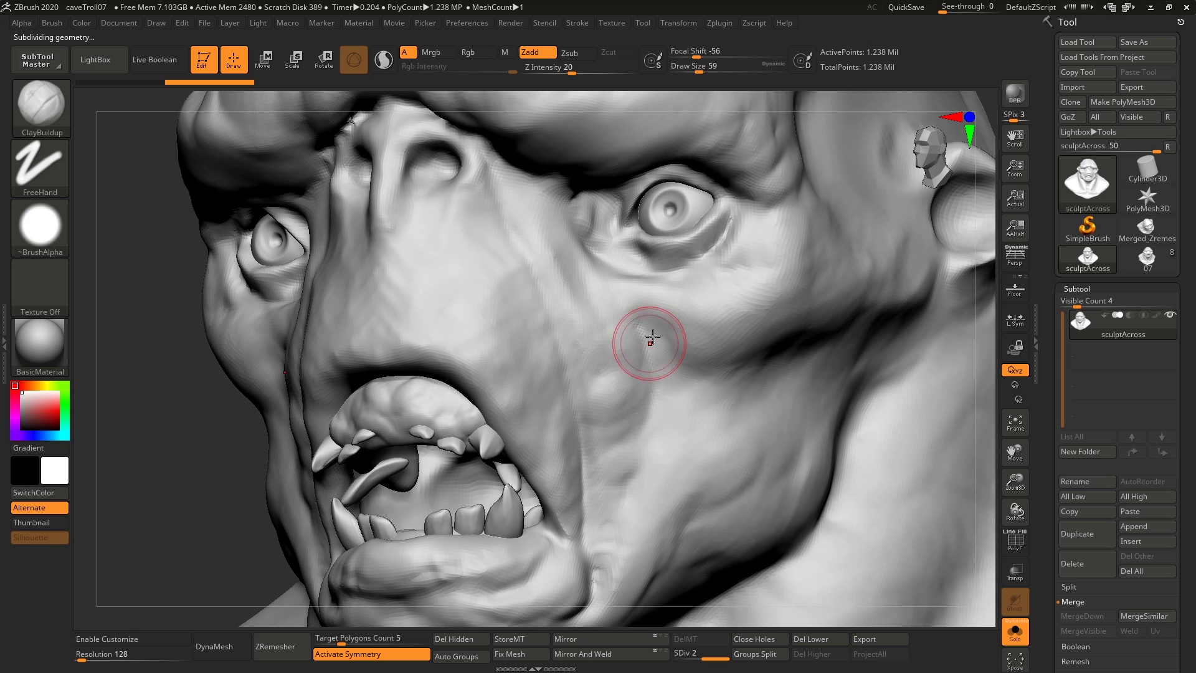
{"action": "mouse_move", "coordinate": [633, 372]}
{"action": "left_mouse_down"}
{"action": "mouse_move", "coordinate": [673, 362]}
{"action": "mouse_move", "coordinate": [624, 389]}
{"action": "left_mouse_up"}
{"action": "key", "text": "s"}
{"action": "key", "text": "s"}
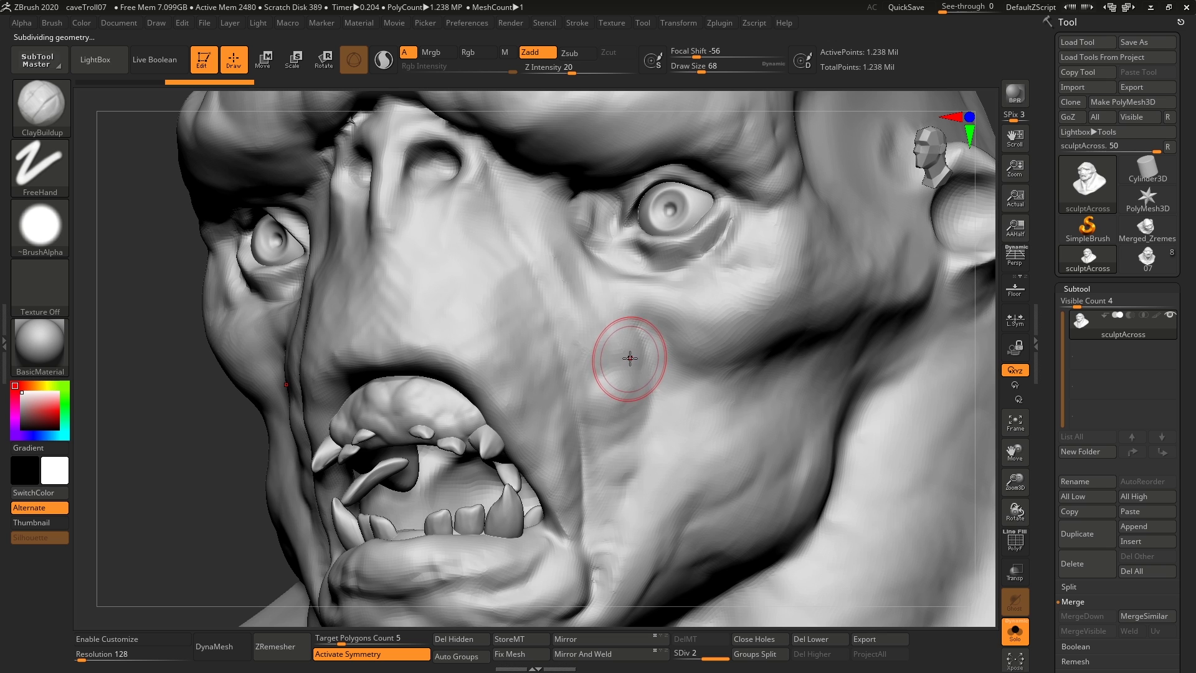
{"action": "mouse_move", "coordinate": [660, 338]}
{"action": "right_mouse_down"}
{"action": "mouse_move", "coordinate": [627, 301]}
{"action": "mouse_move", "coordinate": [582, 368]}
{"action": "mouse_move", "coordinate": [729, 275]}
{"action": "mouse_move", "coordinate": [686, 353]}
{"action": "mouse_move", "coordinate": [713, 424]}
{"action": "right_mouse_up"}
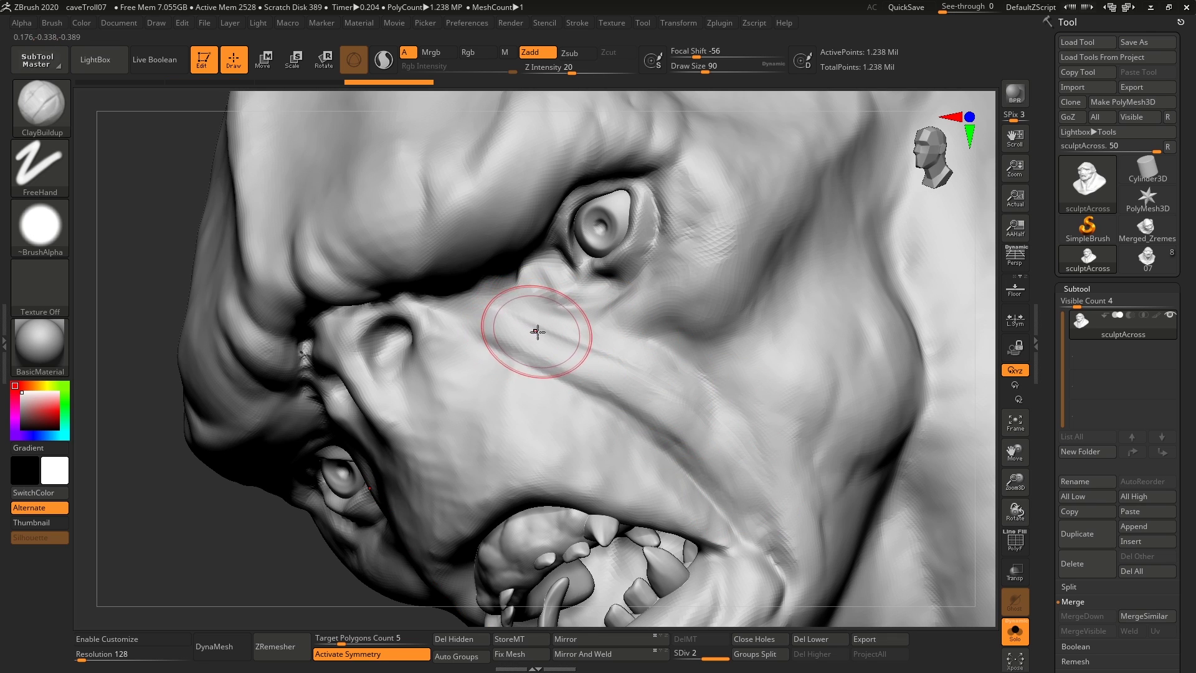
Try a long ClayBuildup stroke running along the cheek fold beside the nose, and undo it.
{"action": "left_click_drag", "start_coordinate": [537, 336], "coordinate": [703, 445]}
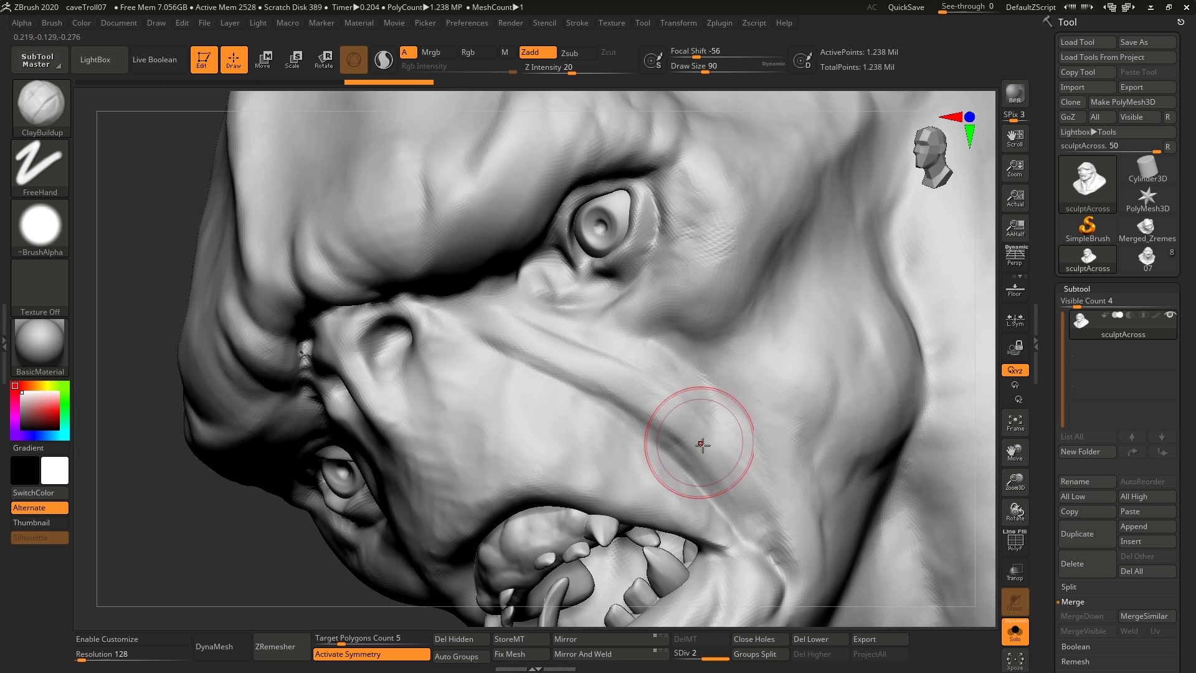
{"action": "key", "text": "ctrl+z"}
{"action": "key", "text": "ctrl+z"}
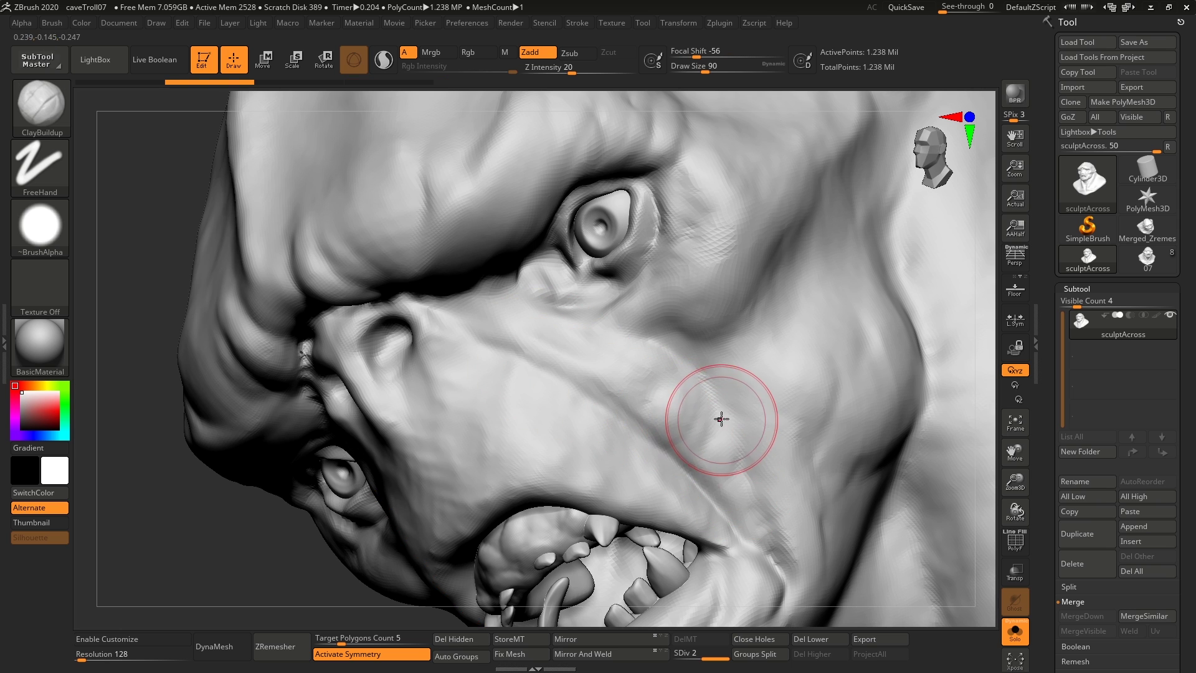
Try short ClayBuildup strokes crossing the cheek fold between the eye and the mouth corner, and undo them.
{"action": "left_click_drag", "start_coordinate": [697, 393], "coordinate": [679, 418]}
{"action": "left_click_drag", "start_coordinate": [630, 334], "coordinate": [616, 398]}
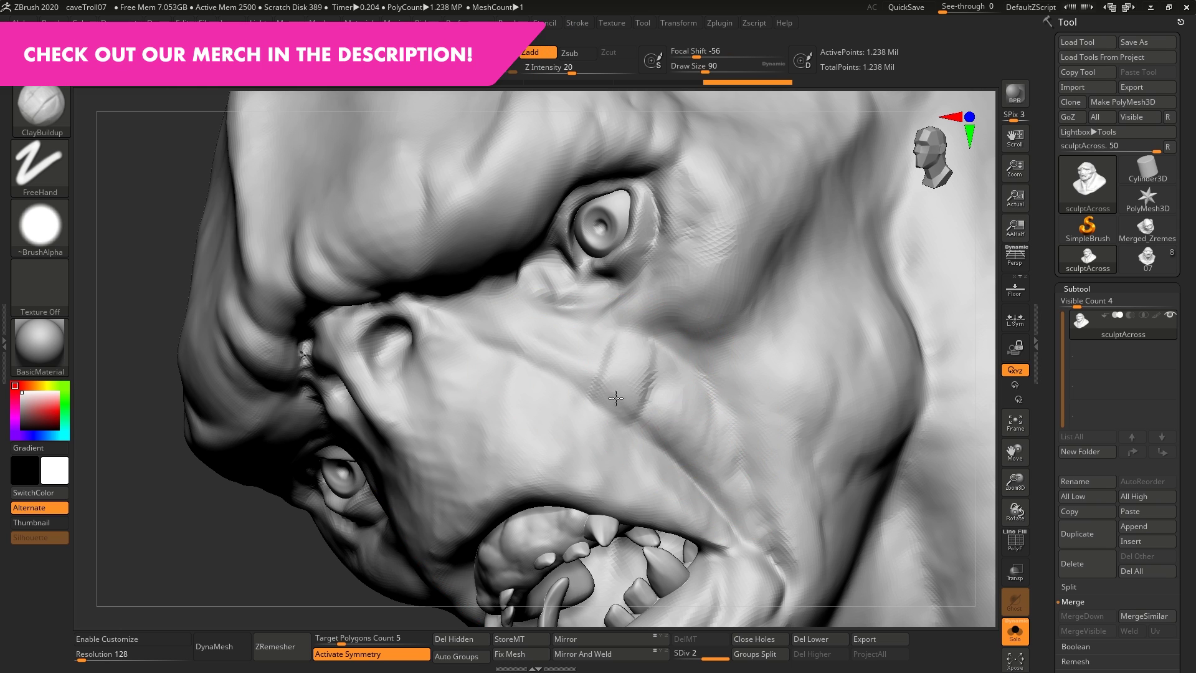
{"action": "left_click_drag", "start_coordinate": [690, 448], "coordinate": [723, 459]}
{"action": "key", "text": "ctrl+z"}
{"action": "key", "text": "ctrl+z"}
{"action": "key", "text": "ctrl+z"}
{"action": "key", "text": "ctrl+z"}
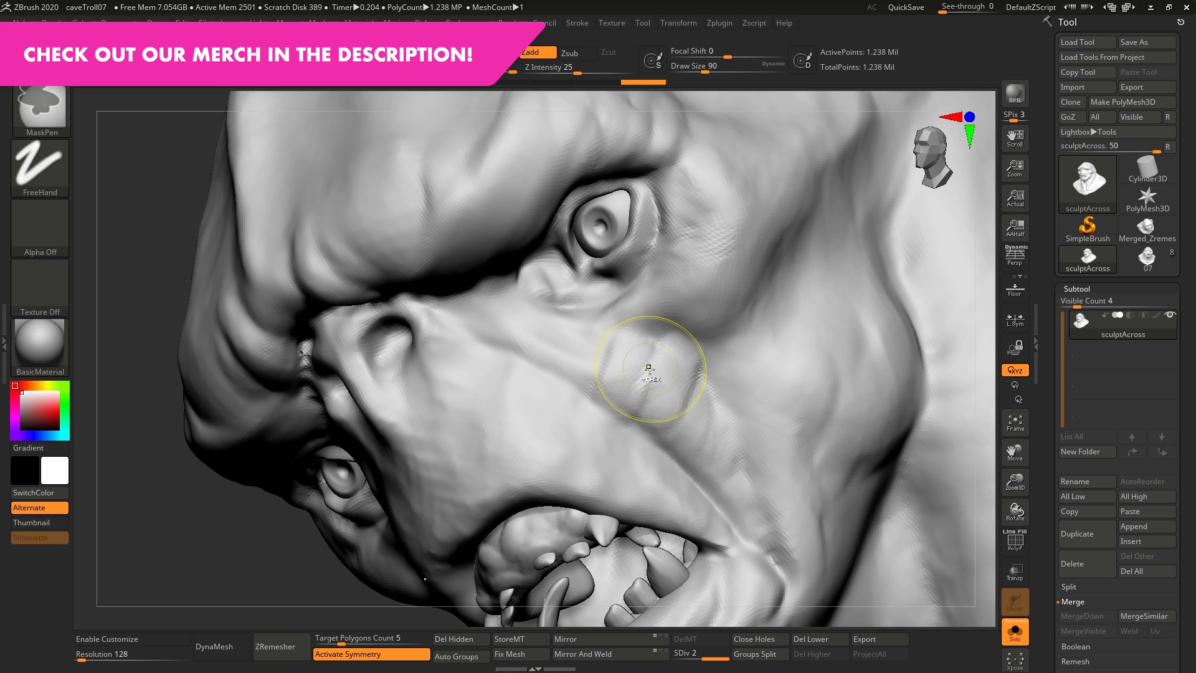
Build up the cheek fold between the eye and the mouth corner with short ClayBuildup strokes crossing it.
{"action": "left_click_drag", "start_coordinate": [631, 340], "coordinate": [614, 399]}
{"action": "left_click_drag", "start_coordinate": [654, 361], "coordinate": [653, 407]}
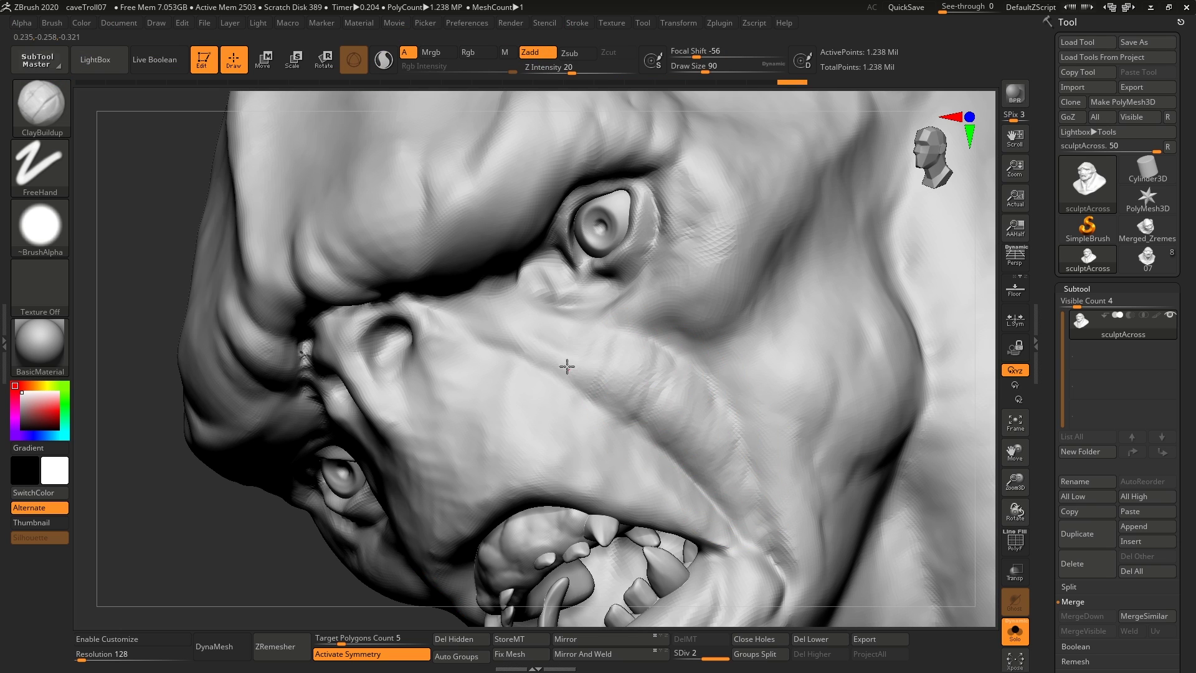
{"action": "left_click_drag", "start_coordinate": [468, 302], "coordinate": [472, 308]}
{"action": "right_click_drag", "start_coordinate": [649, 403], "coordinate": [664, 409]}
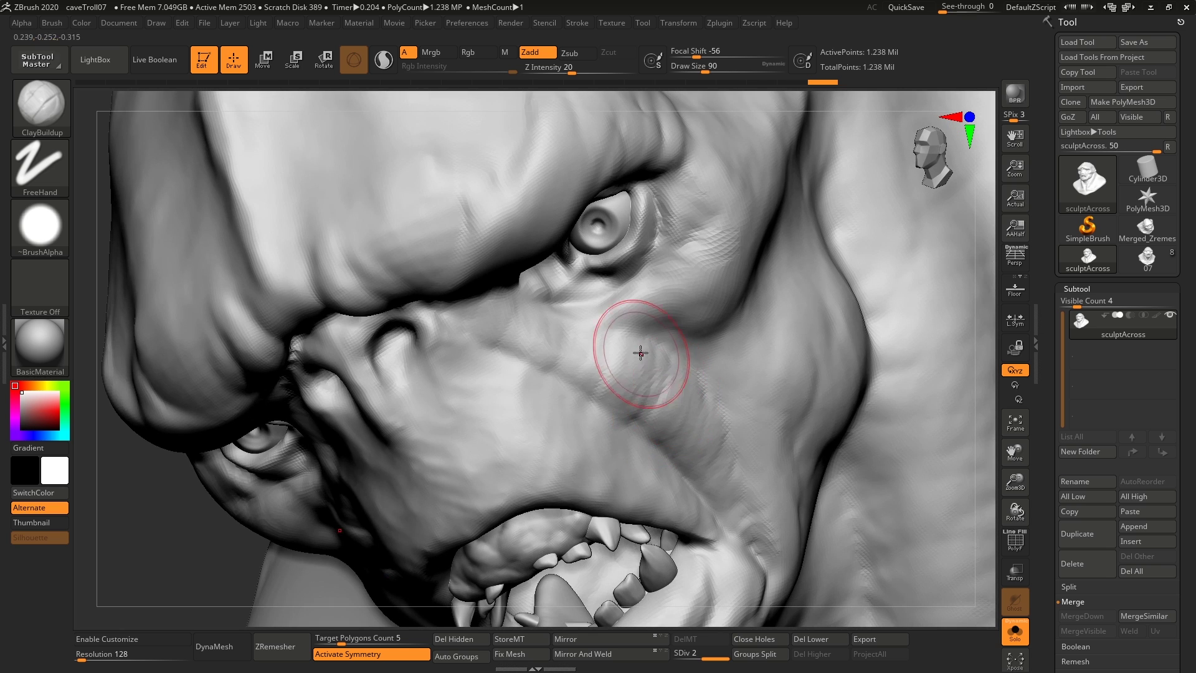
{"action": "left_click_drag", "start_coordinate": [641, 353], "coordinate": [654, 349]}
{"action": "mouse_move", "coordinate": [679, 333]}
{"action": "right_mouse_down"}
{"action": "mouse_move", "coordinate": [674, 405]}
{"action": "mouse_move", "coordinate": [702, 361]}
{"action": "right_mouse_up"}
{"action": "mouse_move", "coordinate": [702, 358]}
{"action": "left_mouse_down"}
{"action": "mouse_move", "coordinate": [705, 344]}
{"action": "mouse_move", "coordinate": [680, 324]}
{"action": "mouse_move", "coordinate": [636, 372]}
{"action": "mouse_move", "coordinate": [702, 426]}
{"action": "mouse_move", "coordinate": [709, 483]}
{"action": "left_mouse_up"}
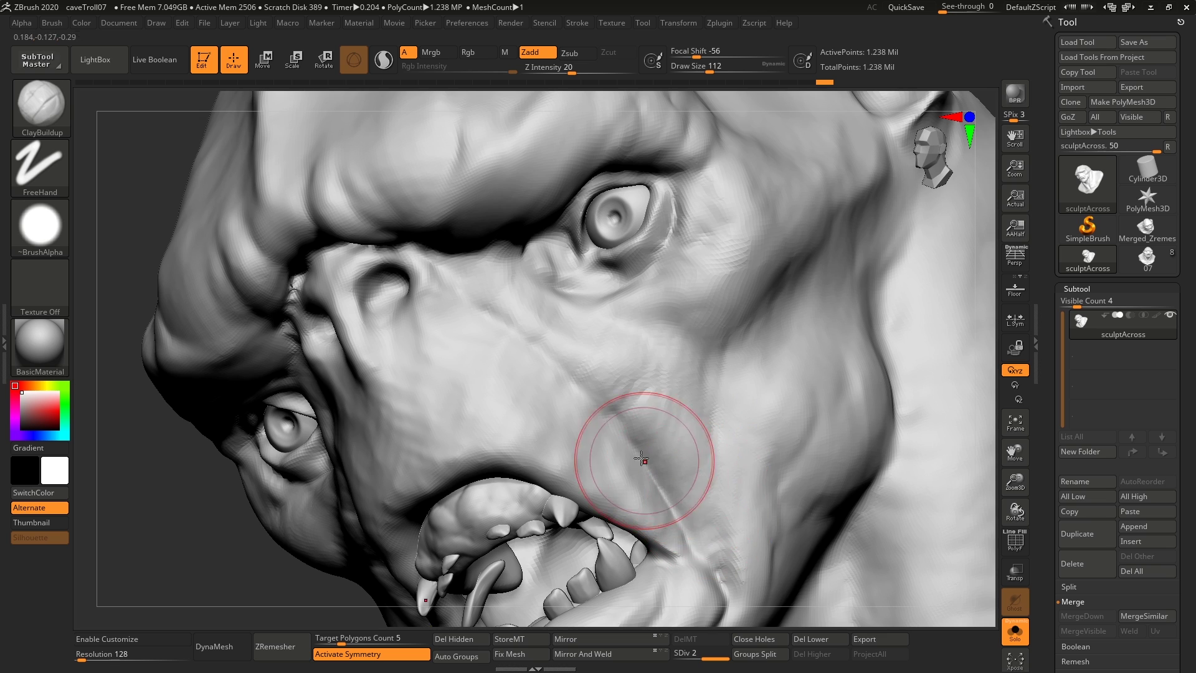
Set the draw size to 108 and extend the crossing ClayBuildup strokes over the cheek fold toward the nose.
{"action": "right_click_drag", "start_coordinate": [645, 455], "coordinate": [617, 410]}
{"action": "key", "text": "s"}
{"action": "left_click", "coordinate": [616, 409]}
{"action": "left_click_drag", "start_coordinate": [568, 374], "coordinate": [557, 452]}
{"action": "mouse_move", "coordinate": [542, 351]}
{"action": "left_mouse_down"}
{"action": "mouse_move", "coordinate": [507, 405]}
{"action": "mouse_move", "coordinate": [486, 339]}
{"action": "mouse_move", "coordinate": [435, 334]}
{"action": "mouse_move", "coordinate": [405, 361]}
{"action": "left_mouse_up"}
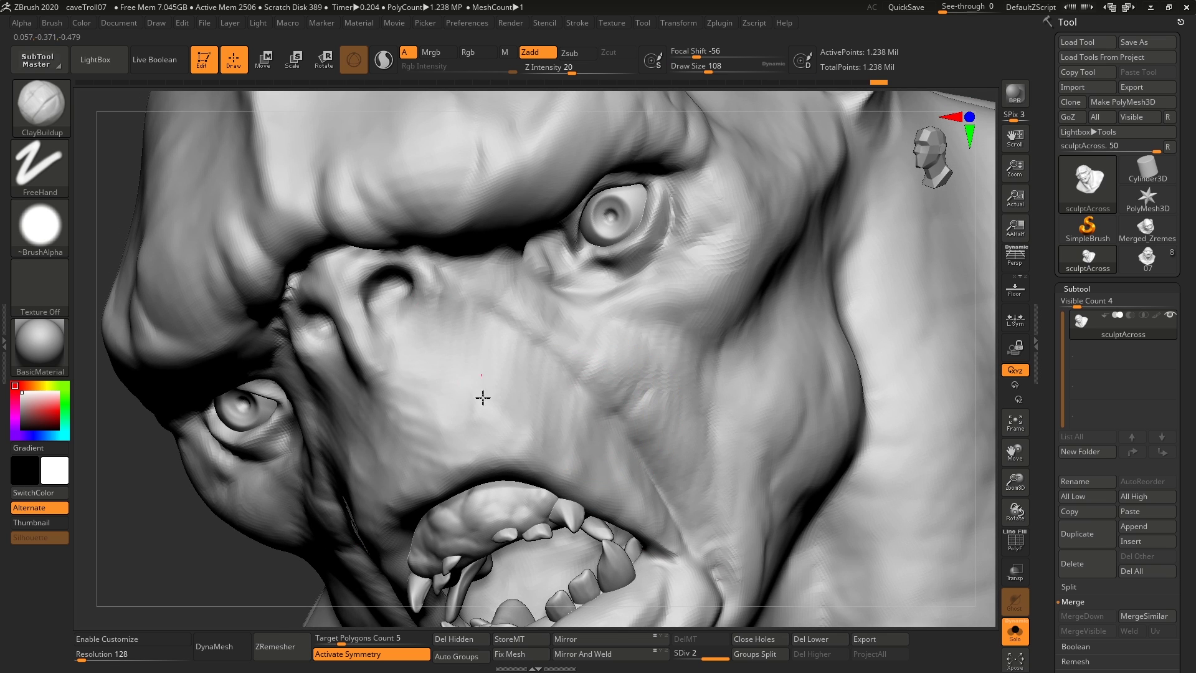
Sculpt ClayBuildup strokes over the muzzle and reduce the draw size to 41 for the upper lip edge.
{"action": "mouse_move", "coordinate": [483, 398]}
{"action": "left_mouse_down"}
{"action": "mouse_move", "coordinate": [490, 419]}
{"action": "mouse_move", "coordinate": [492, 387]}
{"action": "left_mouse_up"}
{"action": "key", "text": "s"}
{"action": "key", "text": "s"}
{"action": "left_click_drag", "start_coordinate": [494, 458], "coordinate": [485, 459]}
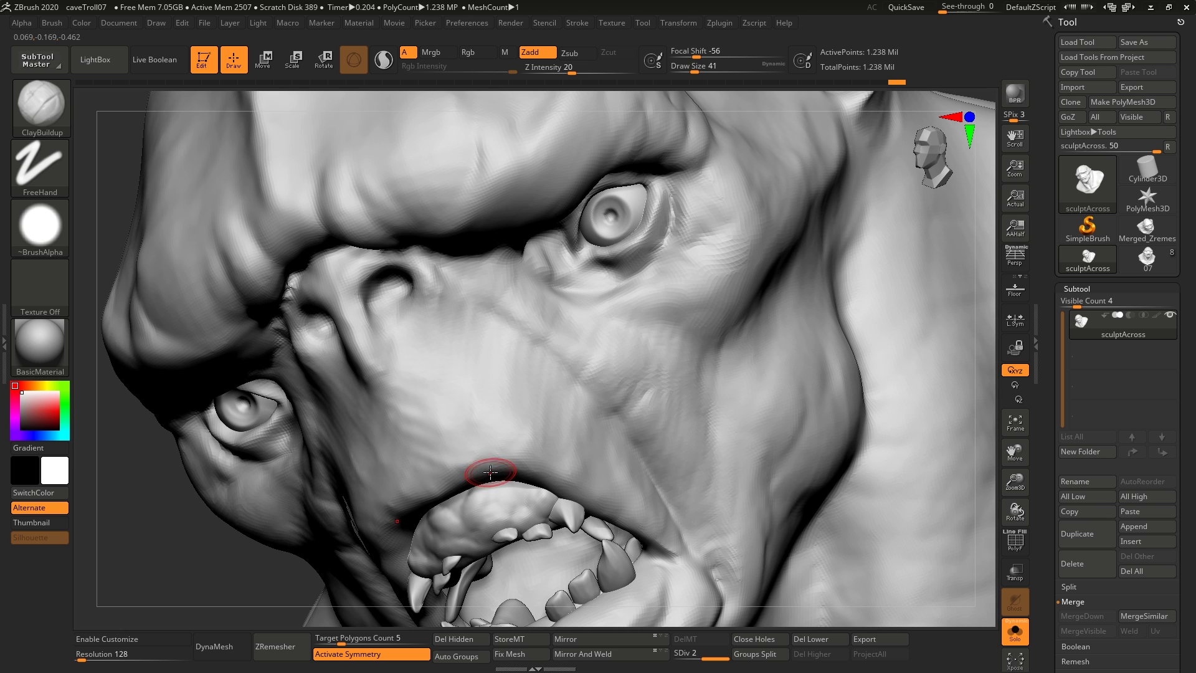
Sculpt across the folds from the outer eye corner down the cheek with ClayBuildup at draw sizes 56 and 77.
{"action": "right_click_drag", "start_coordinate": [662, 300], "coordinate": [691, 247]}
{"action": "key", "text": "bracketright"}
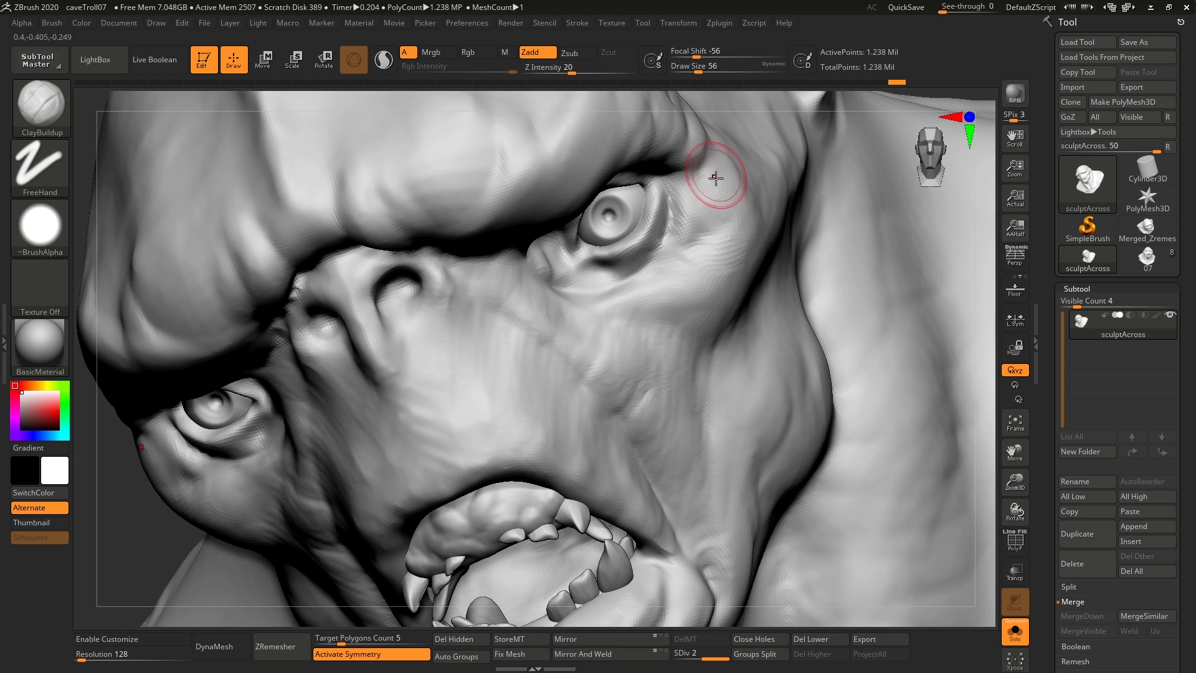
{"action": "key", "text": "s"}
{"action": "left_click_drag", "start_coordinate": [689, 288], "coordinate": [692, 288]}
{"action": "key", "text": "s"}
{"action": "left_click_drag", "start_coordinate": [657, 390], "coordinate": [659, 390]}
{"action": "mouse_move", "coordinate": [661, 355]}
{"action": "left_mouse_down"}
{"action": "mouse_move", "coordinate": [631, 373]}
{"action": "mouse_move", "coordinate": [659, 352]}
{"action": "left_mouse_up"}
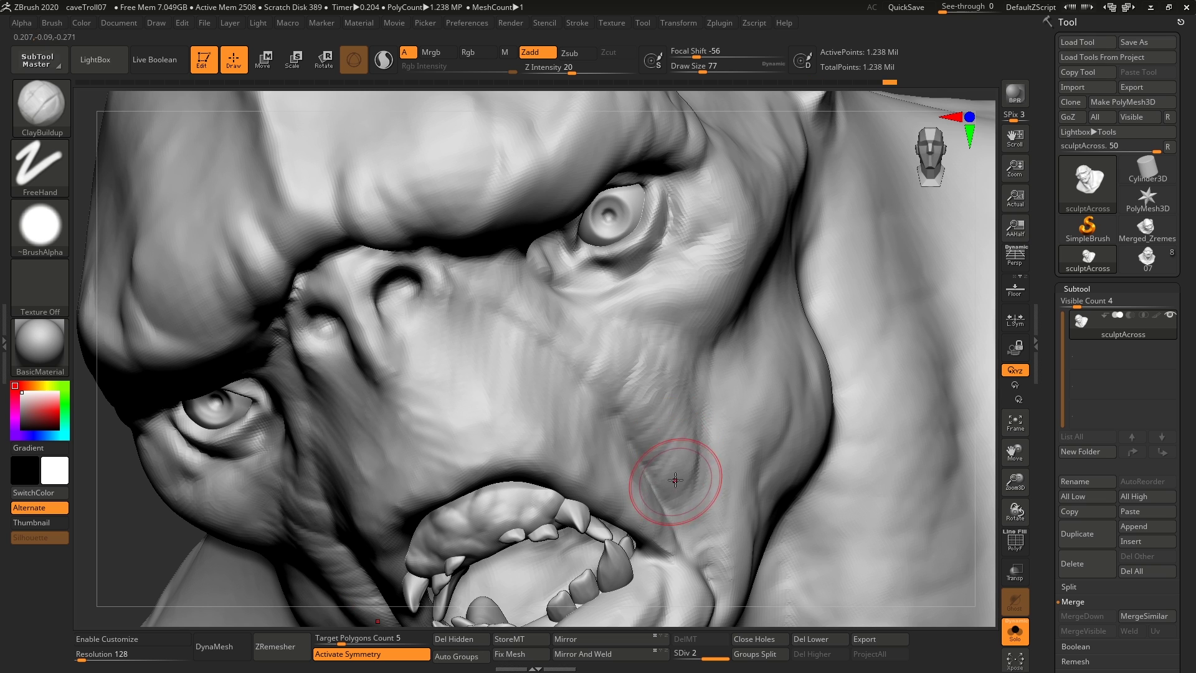
Reduce the draw size to 62 and refine the upper cheek fold beside the nose with crossing ClayBuildup strokes.
{"action": "right_click_drag", "start_coordinate": [670, 486], "coordinate": [683, 381]}
{"action": "key", "text": "bracketleft"}
{"action": "right_click_drag", "start_coordinate": [681, 315], "coordinate": [619, 374]}
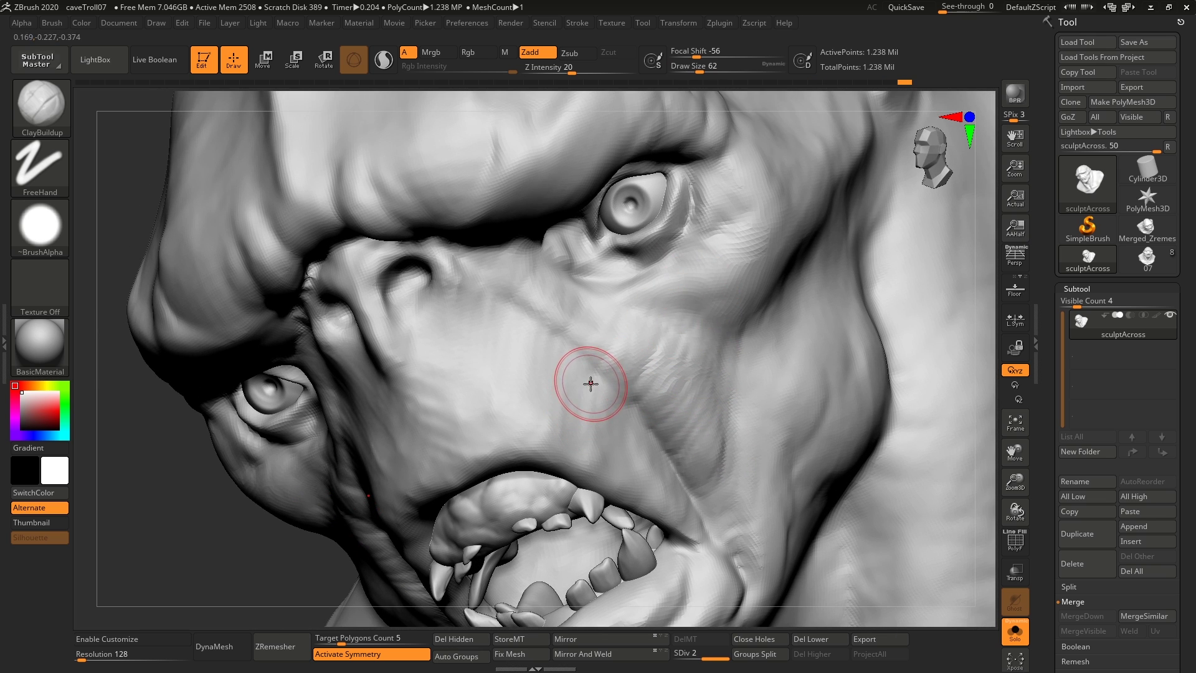
{"action": "right_click_drag", "start_coordinate": [610, 438], "coordinate": [630, 576], "text": "alt"}
{"action": "key", "text": "s"}
{"action": "left_click_drag", "start_coordinate": [490, 288], "coordinate": [485, 287]}
Carve a curved crease along the top of the brow with the DamStandard brush and soften it by smoothing.
{"action": "mouse_move", "coordinate": [511, 274]}
{"action": "right_mouse_down"}
{"action": "mouse_move", "coordinate": [526, 226]}
{"action": "mouse_move", "coordinate": [590, 184]}
{"action": "right_mouse_up"}
{"action": "key", "text": "b"}
{"action": "key", "text": "d"}
{"action": "key", "text": "s"}
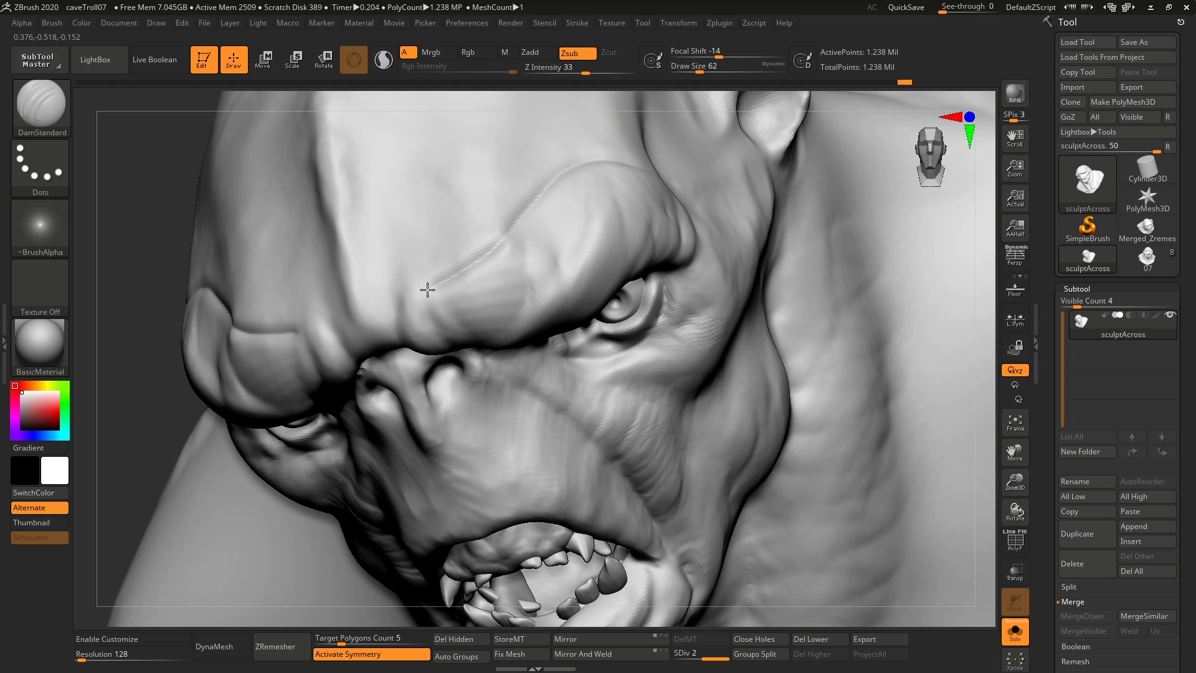
{"action": "right_click_drag", "start_coordinate": [566, 114], "coordinate": [634, 222]}
{"action": "right_click_drag", "start_coordinate": [611, 159], "coordinate": [644, 278], "text": "ctrl"}
{"action": "mouse_move", "coordinate": [561, 299]}
{"action": "left_mouse_down", "text": "shift"}
{"action": "mouse_move", "coordinate": [643, 243]}
{"action": "mouse_move", "coordinate": [684, 294]}
{"action": "left_mouse_up", "text": "shift"}
Carve additional curved wrinkle lines above the brow and across the forehead with DamStandard.
{"action": "right_click_drag", "start_coordinate": [683, 294], "coordinate": [709, 238]}
{"action": "left_click_drag", "start_coordinate": [741, 224], "coordinate": [667, 245]}
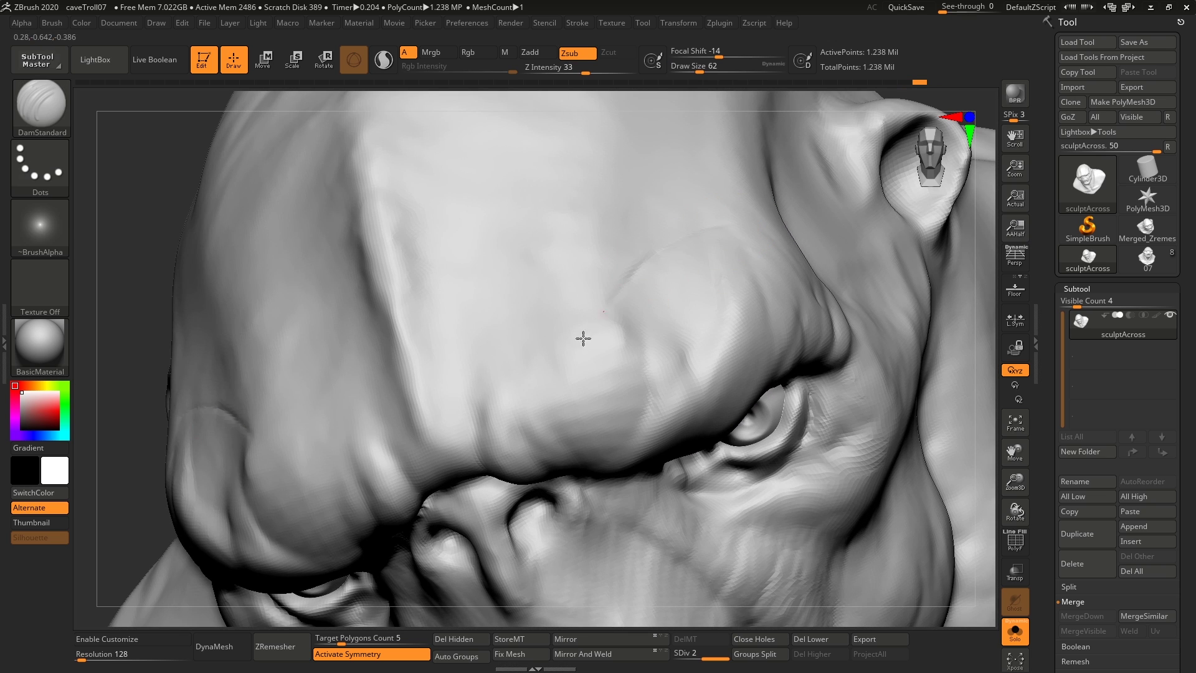
{"action": "left_click_drag", "start_coordinate": [554, 382], "coordinate": [488, 405]}
{"action": "left_click_drag", "start_coordinate": [483, 320], "coordinate": [612, 185]}
Switch to an enlarged ClayBuildup brush and fill the fold between the carved forehead wrinkles with short crossing strokes.
{"action": "key", "text": "b"}
{"action": "key", "text": "c"}
{"action": "key", "text": "b"}
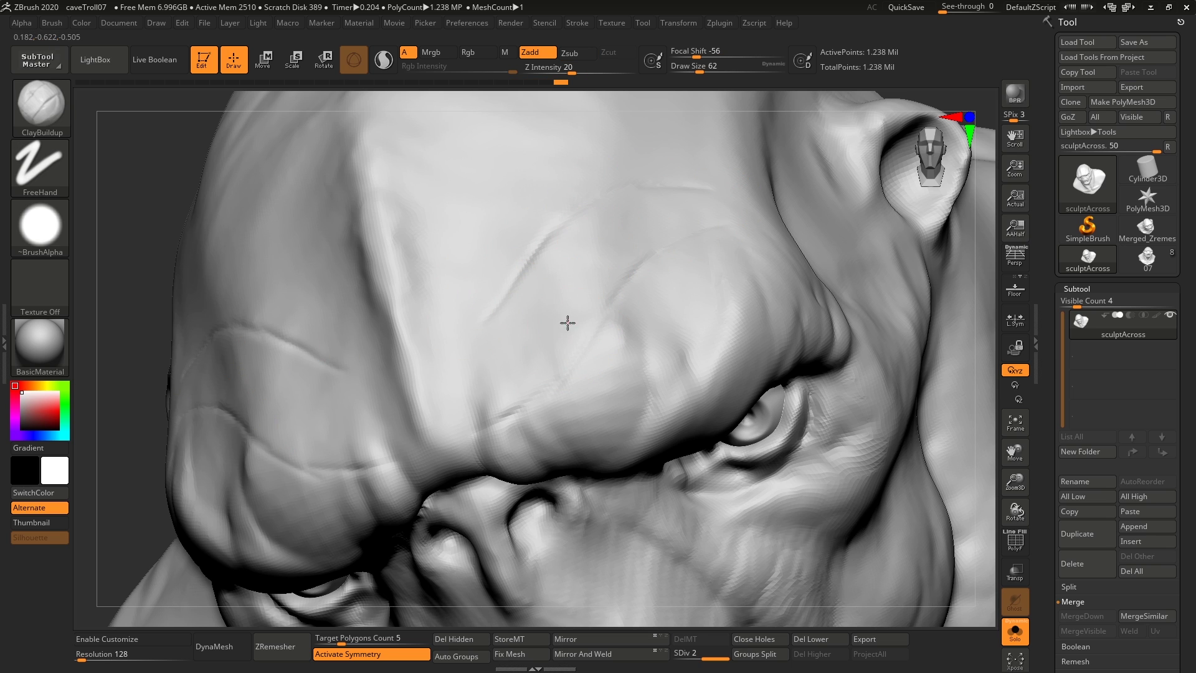
{"action": "key", "text": "bracketright"}
{"action": "mouse_move", "coordinate": [539, 375]}
{"action": "left_mouse_down"}
{"action": "mouse_move", "coordinate": [531, 385]}
{"action": "mouse_move", "coordinate": [581, 278]}
{"action": "mouse_move", "coordinate": [693, 209]}
{"action": "left_mouse_up"}
{"action": "mouse_move", "coordinate": [726, 221]}
{"action": "right_mouse_down"}
{"action": "mouse_move", "coordinate": [708, 240]}
{"action": "mouse_move", "coordinate": [710, 214]}
{"action": "right_mouse_up"}
Set the draw size to 101 and layer ClayBuildup strokes across the brow and forehead folds toward the temple.
{"action": "key", "text": "s"}
{"action": "left_click_drag", "start_coordinate": [733, 202], "coordinate": [722, 202]}
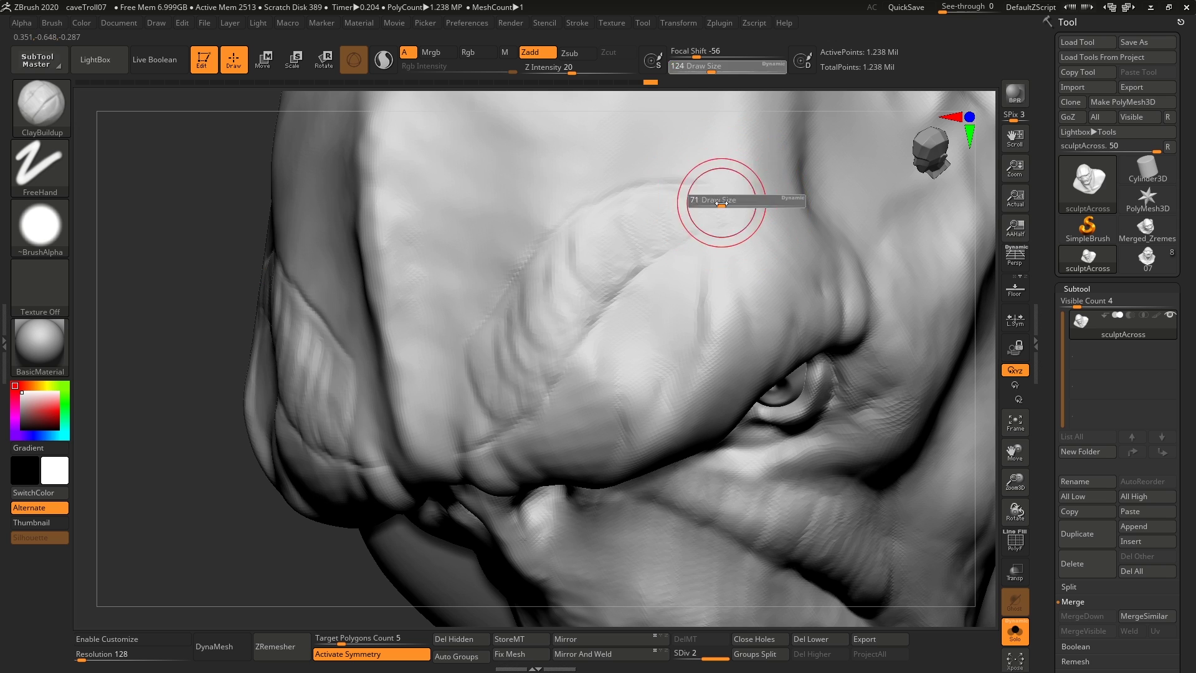
{"action": "key", "text": "bracketright"}
{"action": "mouse_move", "coordinate": [603, 363]}
{"action": "left_mouse_down"}
{"action": "mouse_move", "coordinate": [625, 390]}
{"action": "mouse_move", "coordinate": [635, 321]}
{"action": "mouse_move", "coordinate": [676, 277]}
{"action": "left_mouse_up"}
{"action": "right_click_drag", "start_coordinate": [693, 191], "coordinate": [683, 156]}
{"action": "mouse_move", "coordinate": [683, 156]}
{"action": "left_mouse_down"}
{"action": "mouse_move", "coordinate": [528, 246]}
{"action": "mouse_move", "coordinate": [488, 309]}
{"action": "mouse_move", "coordinate": [494, 274]}
{"action": "left_mouse_up"}
{"action": "mouse_move", "coordinate": [494, 274]}
{"action": "right_mouse_down"}
{"action": "mouse_move", "coordinate": [625, 222]}
{"action": "mouse_move", "coordinate": [675, 339]}
{"action": "mouse_move", "coordinate": [671, 230]}
{"action": "right_mouse_up"}
{"action": "left_click_drag", "start_coordinate": [672, 229], "coordinate": [695, 238]}
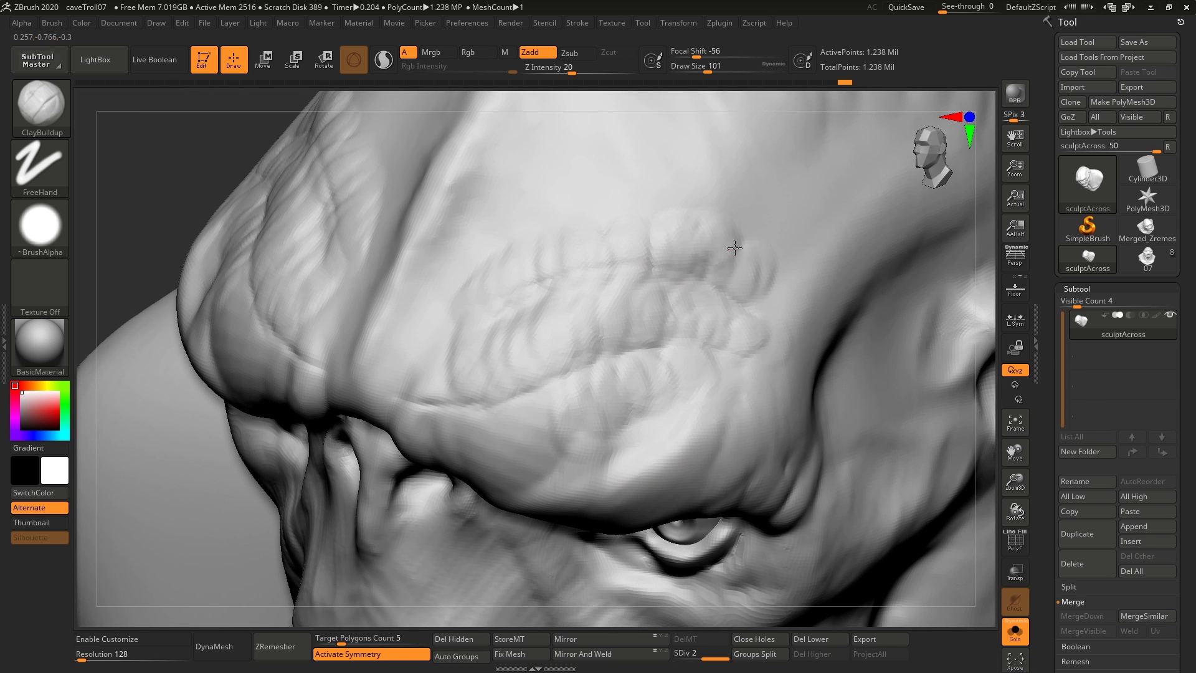
Blend the inner ends of the forehead folds and their middle section with more crossing ClayBuildup strokes.
{"action": "left_click_drag", "start_coordinate": [534, 248], "coordinate": [457, 304]}
{"action": "mouse_move", "coordinate": [478, 365]}
{"action": "left_mouse_down"}
{"action": "mouse_move", "coordinate": [458, 333]}
{"action": "mouse_move", "coordinate": [439, 334]}
{"action": "left_mouse_up"}
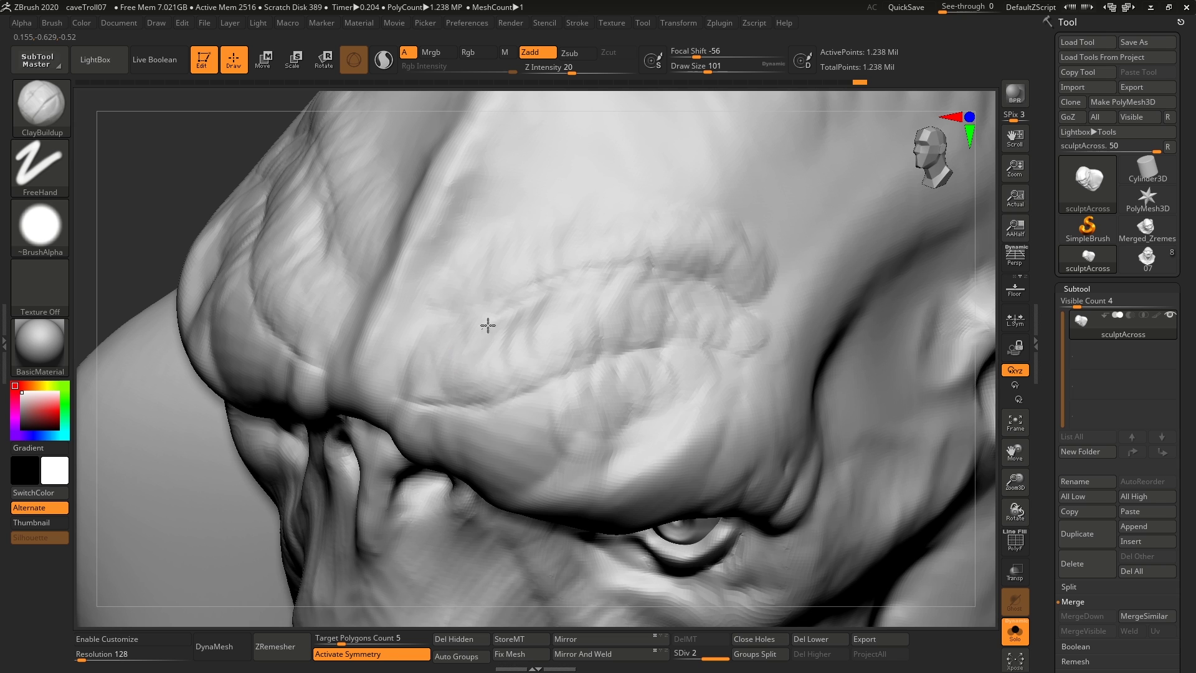
{"action": "left_click_drag", "start_coordinate": [557, 310], "coordinate": [604, 327]}
{"action": "right_click_drag", "start_coordinate": [654, 313], "coordinate": [717, 319]}
{"action": "mouse_move", "coordinate": [716, 319]}
{"action": "left_mouse_down"}
{"action": "mouse_move", "coordinate": [649, 291]}
{"action": "mouse_move", "coordinate": [632, 311]}
{"action": "left_mouse_up"}
Enlarge the ClayBuildup brush to a draw size of 149 and build volume across the lower cheek.
{"action": "right_click_drag", "start_coordinate": [600, 474], "coordinate": [592, 281]}
{"action": "right_click_drag", "start_coordinate": [676, 382], "coordinate": [627, 436]}
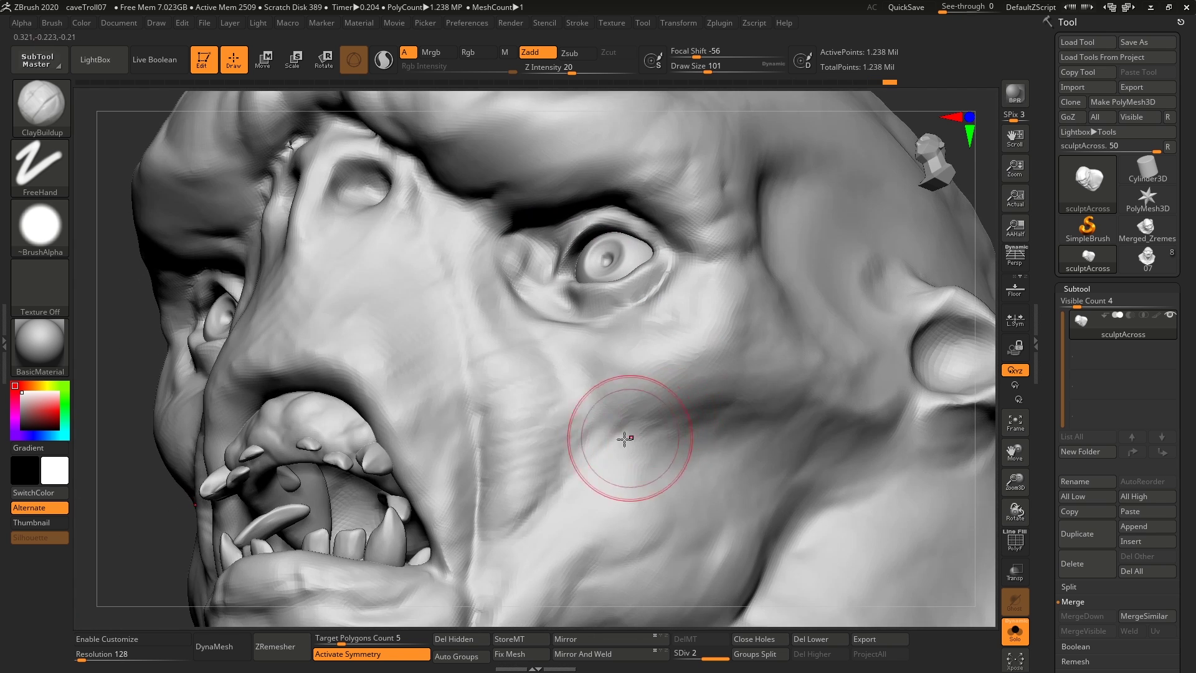
{"action": "key", "text": "bracketright"}
{"action": "left_click_drag", "start_coordinate": [623, 430], "coordinate": [527, 524]}
{"action": "right_click_drag", "start_coordinate": [564, 432], "coordinate": [550, 459]}
{"action": "key", "text": "s"}
{"action": "left_click_drag", "start_coordinate": [563, 473], "coordinate": [560, 473]}
{"action": "right_click_drag", "start_coordinate": [560, 473], "coordinate": [558, 475]}
{"action": "left_click_drag", "start_coordinate": [558, 475], "coordinate": [524, 527]}
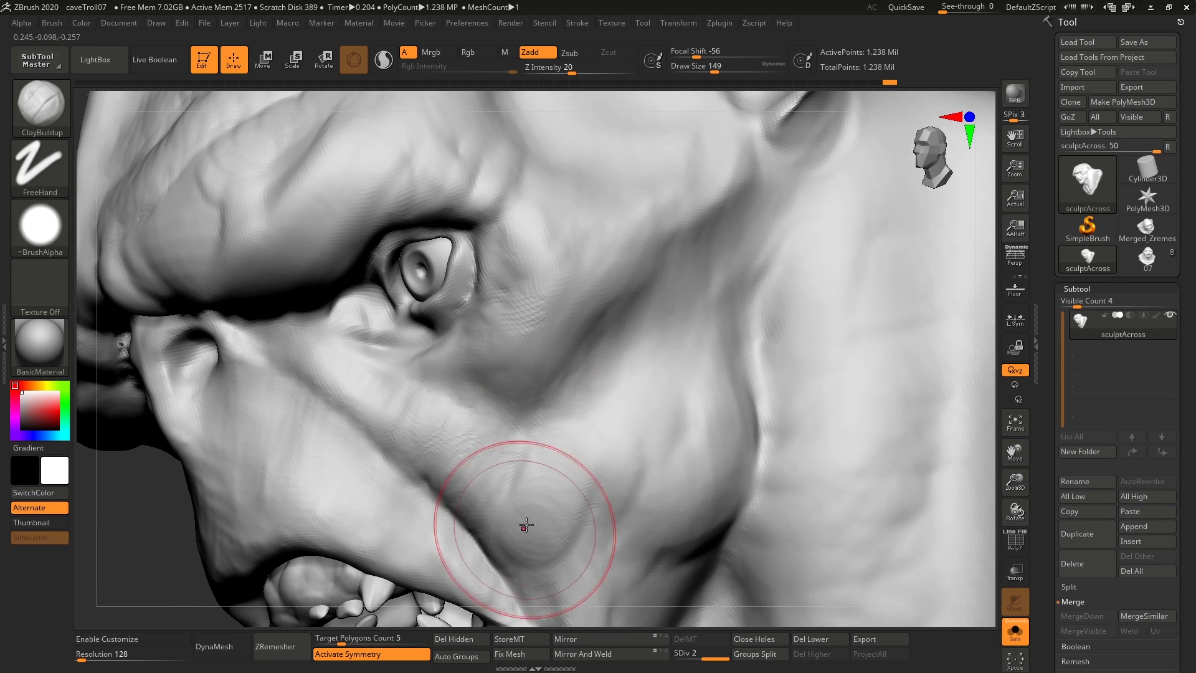
Set the draw size to 132 and sculpt across the cheek from the jaw up to the nose fold.
{"action": "key", "text": "s"}
{"action": "left_click_drag", "start_coordinate": [555, 489], "coordinate": [553, 490]}
{"action": "mouse_move", "coordinate": [561, 463]}
{"action": "left_mouse_down"}
{"action": "mouse_move", "coordinate": [586, 469]}
{"action": "mouse_move", "coordinate": [564, 530]}
{"action": "left_mouse_up"}
{"action": "right_click_drag", "start_coordinate": [577, 537], "coordinate": [595, 443], "text": "alt"}
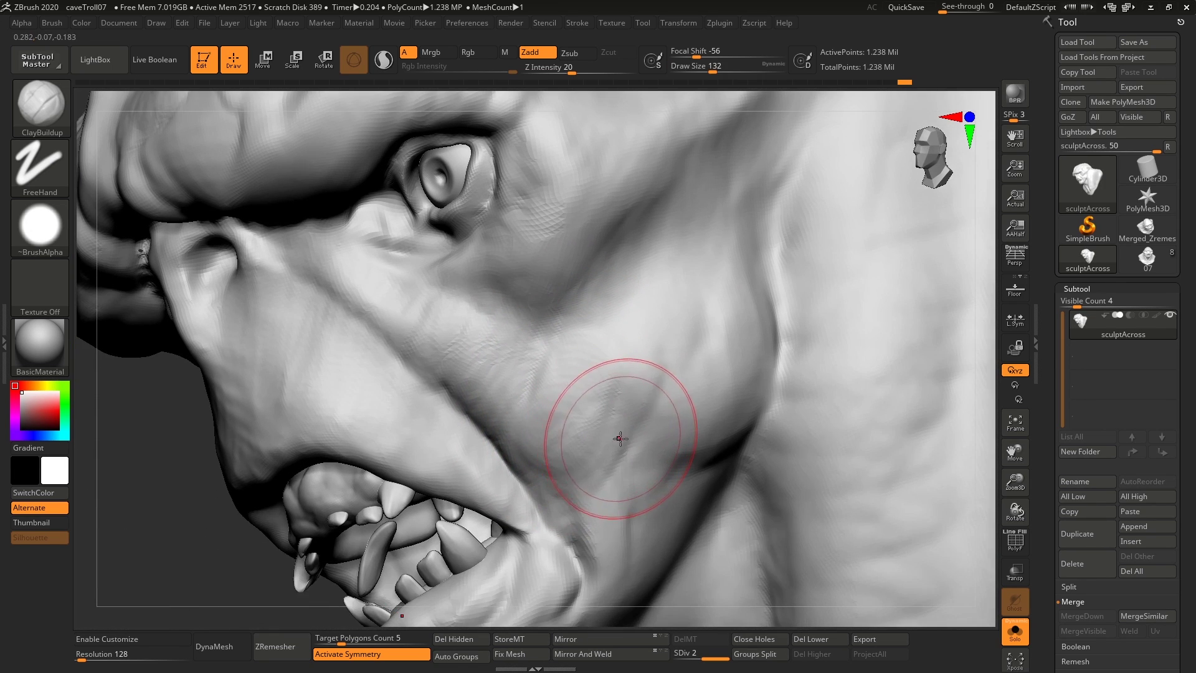
{"action": "mouse_move", "coordinate": [492, 412]}
{"action": "right_mouse_down"}
{"action": "mouse_move", "coordinate": [534, 419]}
{"action": "mouse_move", "coordinate": [556, 391]}
{"action": "right_mouse_up"}
{"action": "mouse_move", "coordinate": [556, 381]}
{"action": "left_mouse_down"}
{"action": "mouse_move", "coordinate": [537, 341]}
{"action": "mouse_move", "coordinate": [492, 367]}
{"action": "mouse_move", "coordinate": [434, 354]}
{"action": "left_mouse_up"}
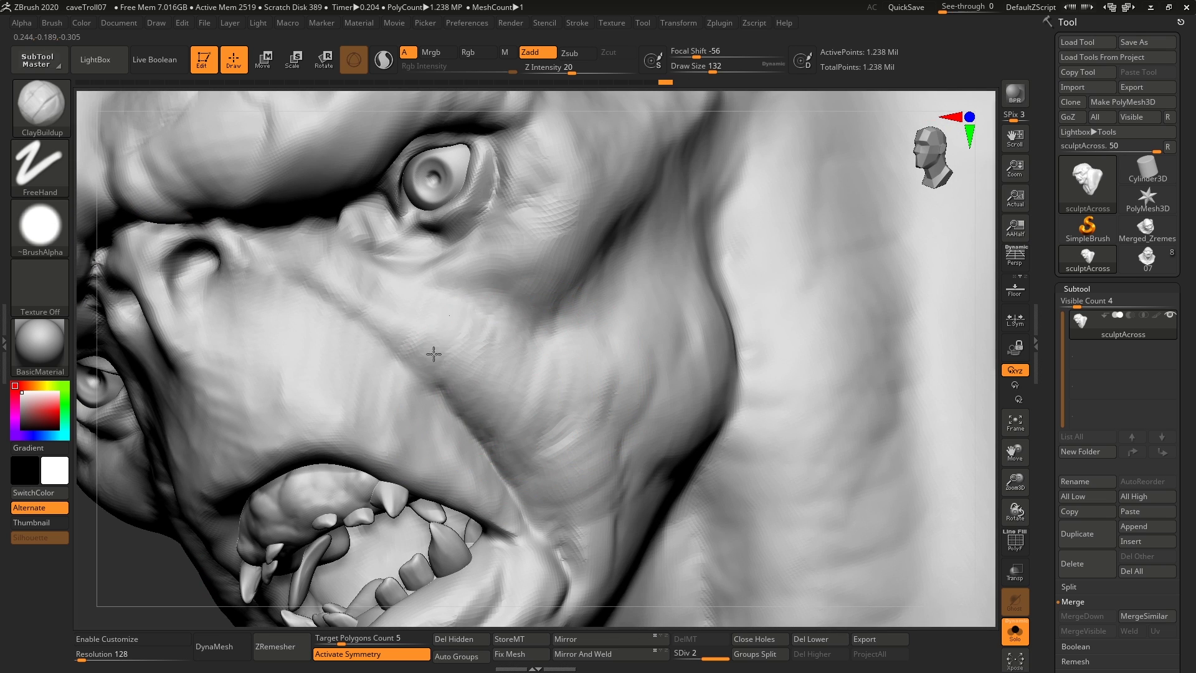
Resize the ClayBuildup brush and add strokes across the fold beside the nose and down toward the mouth corner.
{"action": "left_click_drag", "start_coordinate": [270, 224], "coordinate": [291, 254]}
{"action": "key", "text": "s"}
{"action": "left_click_drag", "start_coordinate": [415, 312], "coordinate": [406, 313]}
{"action": "key", "text": "s"}
{"action": "left_click_drag", "start_coordinate": [500, 413], "coordinate": [523, 436]}
Set the draw size to 112 and sculpt diagonal wrinkles across the lower cheek.
{"action": "mouse_move", "coordinate": [617, 434]}
{"action": "right_mouse_down"}
{"action": "mouse_move", "coordinate": [628, 441]}
{"action": "mouse_move", "coordinate": [666, 413]}
{"action": "right_mouse_up"}
{"action": "key", "text": "s"}
{"action": "left_click_drag", "start_coordinate": [667, 413], "coordinate": [664, 413]}
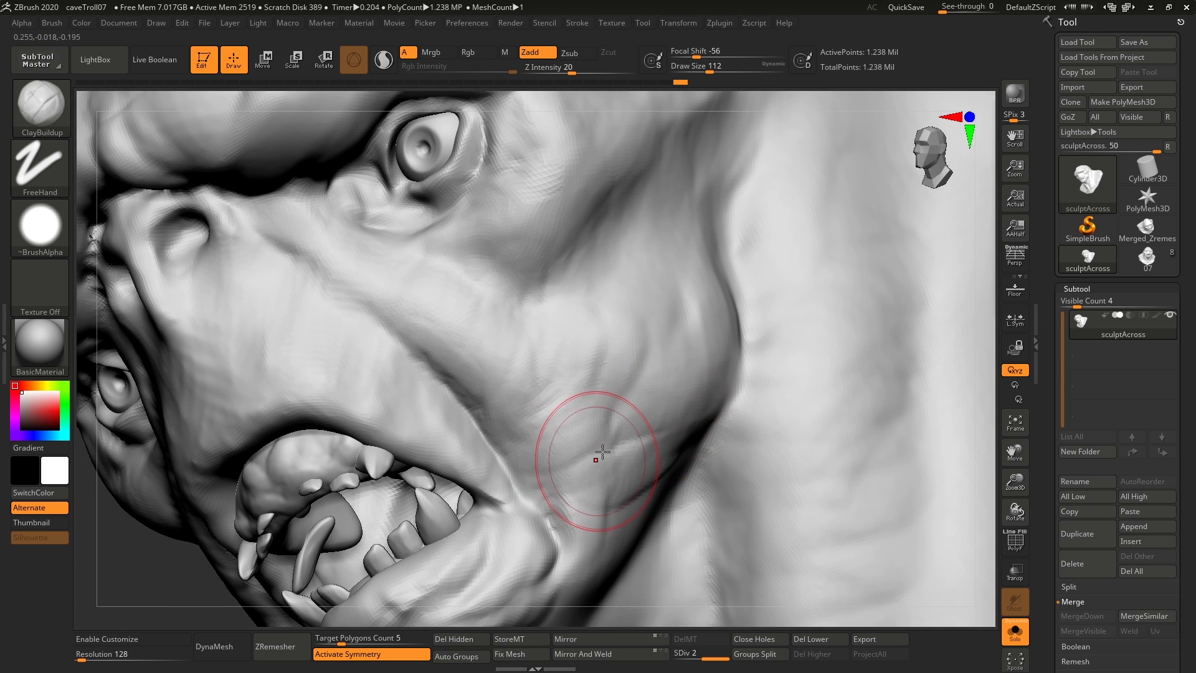
{"action": "left_click_drag", "start_coordinate": [596, 458], "coordinate": [483, 314]}
Try smoothing away the lower cheek wrinkles at draw size 154 and adding a new ClayBuildup stroke there.
{"action": "mouse_move", "coordinate": [723, 411]}
{"action": "right_mouse_down"}
{"action": "mouse_move", "coordinate": [697, 413]}
{"action": "mouse_move", "coordinate": [625, 373]}
{"action": "mouse_move", "coordinate": [678, 413]}
{"action": "right_mouse_up"}
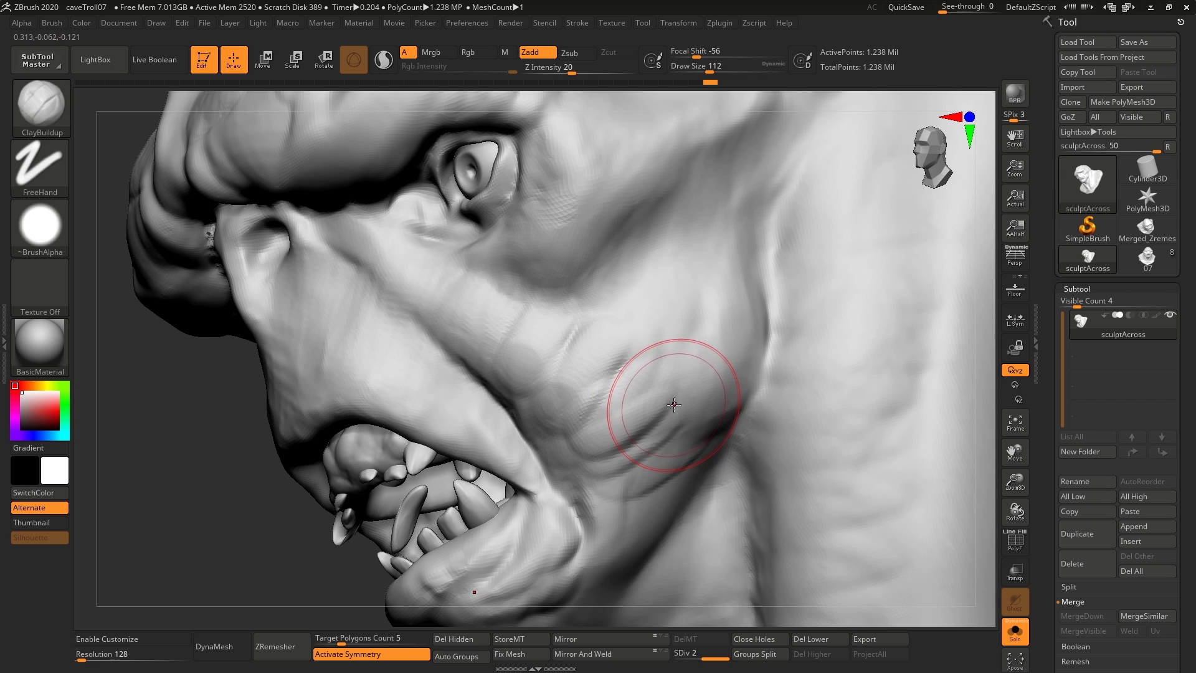
{"action": "key", "text": "s"}
{"action": "left_click_drag", "start_coordinate": [671, 428], "coordinate": [678, 428]}
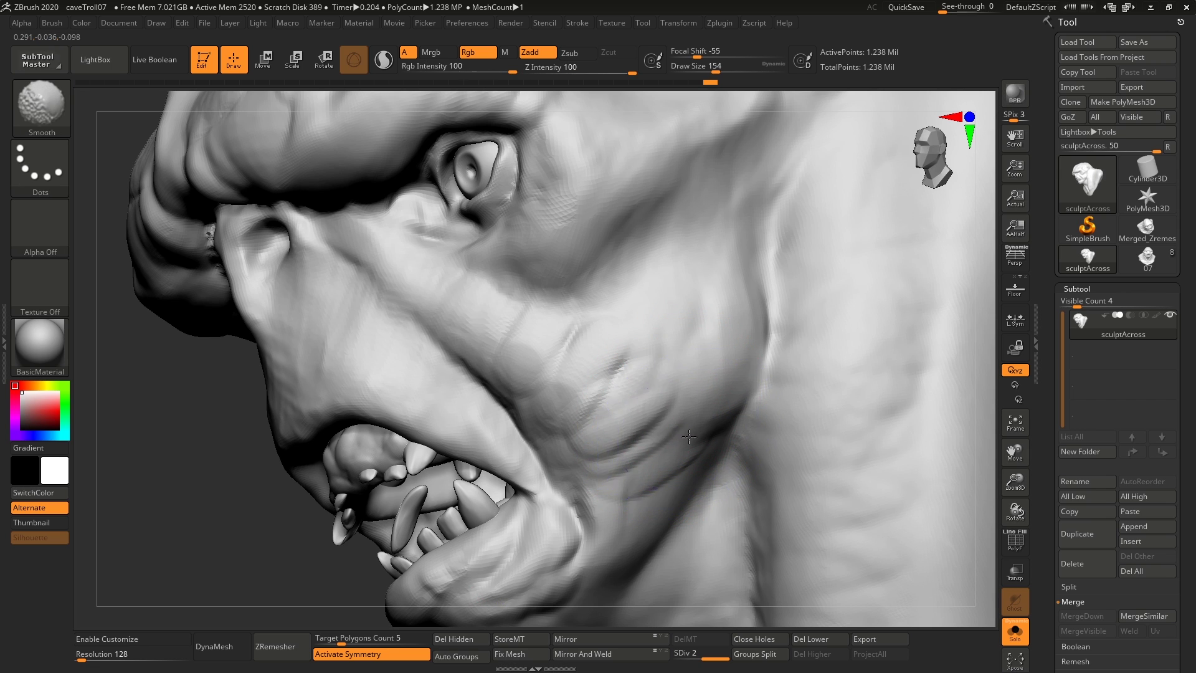
{"action": "left_click_drag", "start_coordinate": [670, 439], "coordinate": [598, 418], "text": "shift"}
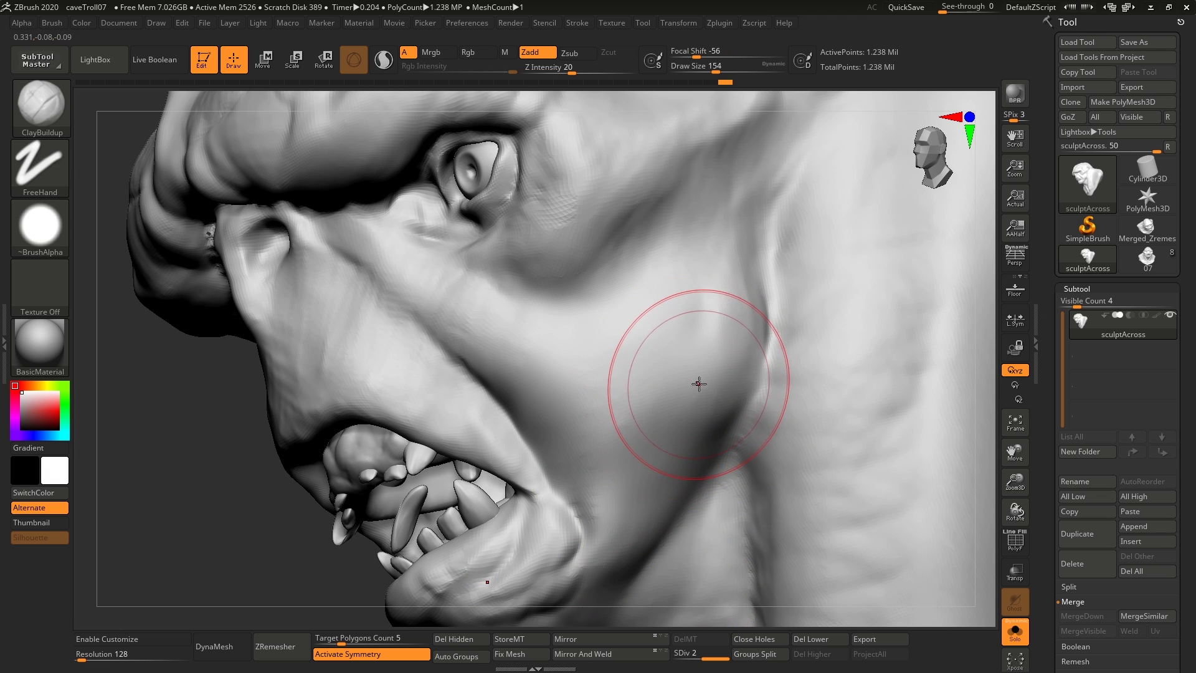
{"action": "left_click_drag", "start_coordinate": [721, 375], "coordinate": [694, 417]}
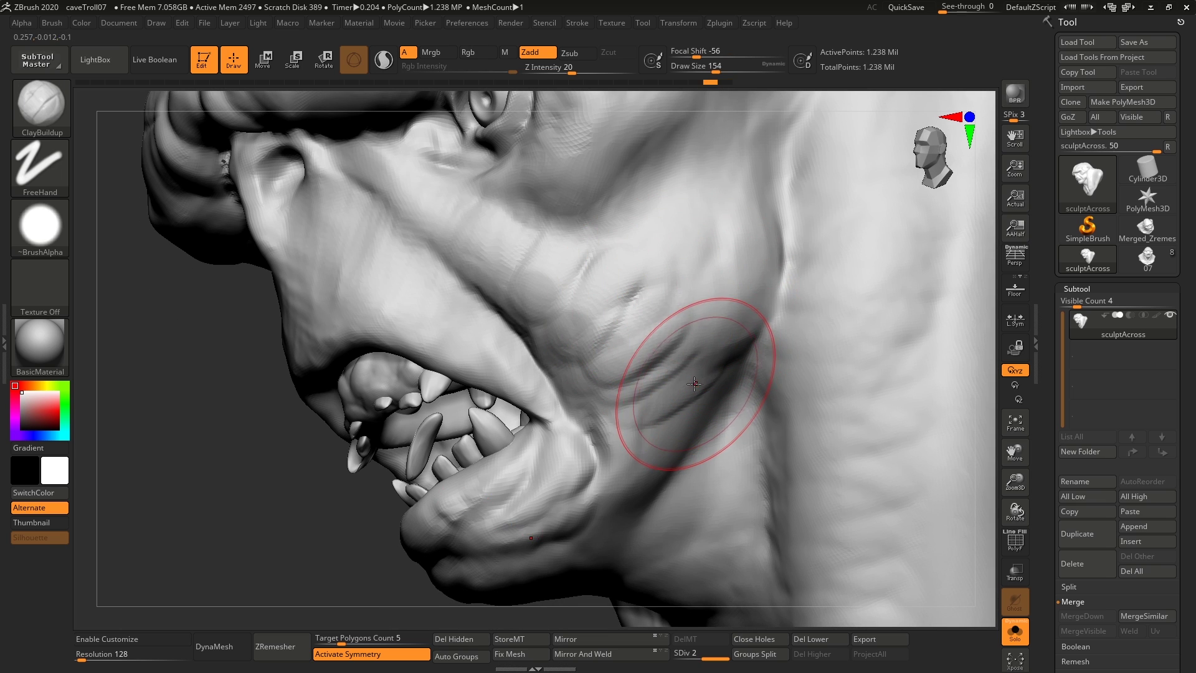
Rework the lower cheek and jaw crease at draw size 140, and undo the last two strokes.
{"action": "key", "text": "s"}
{"action": "left_click_drag", "start_coordinate": [749, 318], "coordinate": [747, 318]}
{"action": "left_click_drag", "start_coordinate": [742, 347], "coordinate": [679, 370]}
{"action": "mouse_move", "coordinate": [711, 356]}
{"action": "left_mouse_down"}
{"action": "mouse_move", "coordinate": [673, 365]}
{"action": "mouse_move", "coordinate": [698, 312]}
{"action": "mouse_move", "coordinate": [642, 419]}
{"action": "mouse_move", "coordinate": [667, 474]}
{"action": "mouse_move", "coordinate": [623, 461]}
{"action": "mouse_move", "coordinate": [680, 430]}
{"action": "mouse_move", "coordinate": [633, 407]}
{"action": "mouse_move", "coordinate": [671, 315]}
{"action": "mouse_move", "coordinate": [622, 412]}
{"action": "left_mouse_up"}
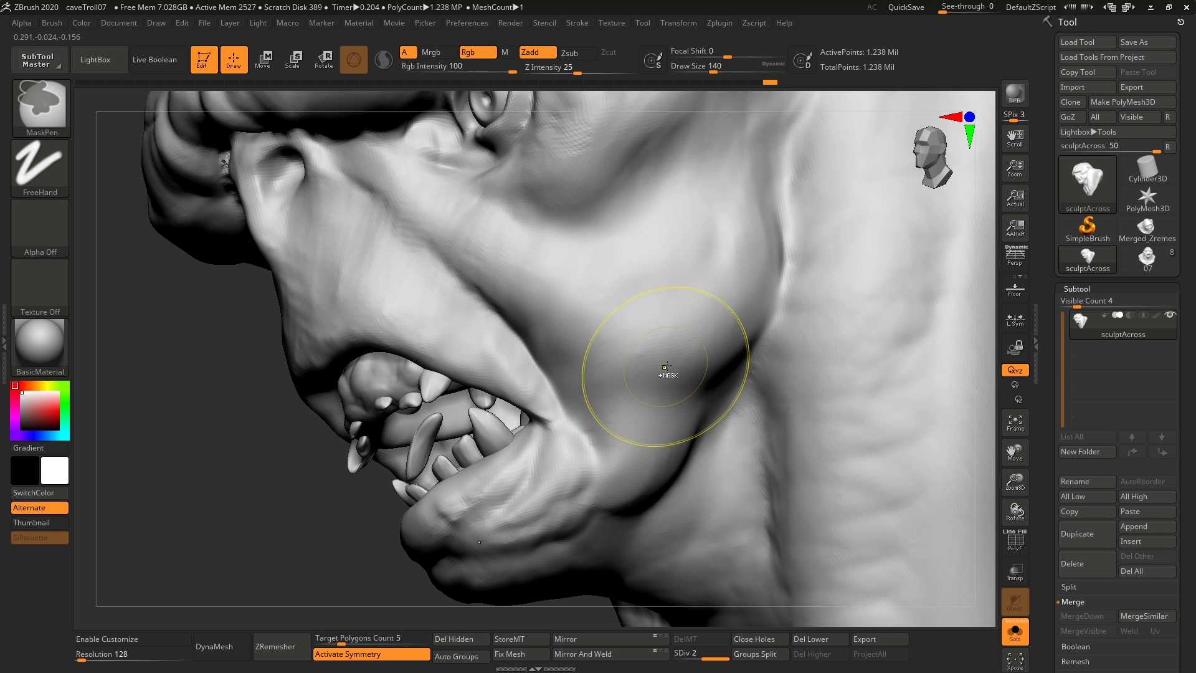
{"action": "key", "text": "ctrl+z"}
{"action": "key", "text": "ctrl+z"}
Build a rounded cheek pouch above the jaw with soft ClayBuildup strokes at Z Intensity 9 and draw size 124.
{"action": "mouse_move", "coordinate": [658, 266]}
{"action": "left_mouse_down"}
{"action": "mouse_move", "coordinate": [690, 278]}
{"action": "mouse_move", "coordinate": [648, 219]}
{"action": "left_mouse_up"}
{"action": "key", "text": "bracketleft"}
{"action": "mouse_move", "coordinate": [693, 286]}
{"action": "left_mouse_down"}
{"action": "mouse_move", "coordinate": [706, 294]}
{"action": "mouse_move", "coordinate": [672, 312]}
{"action": "left_mouse_up"}
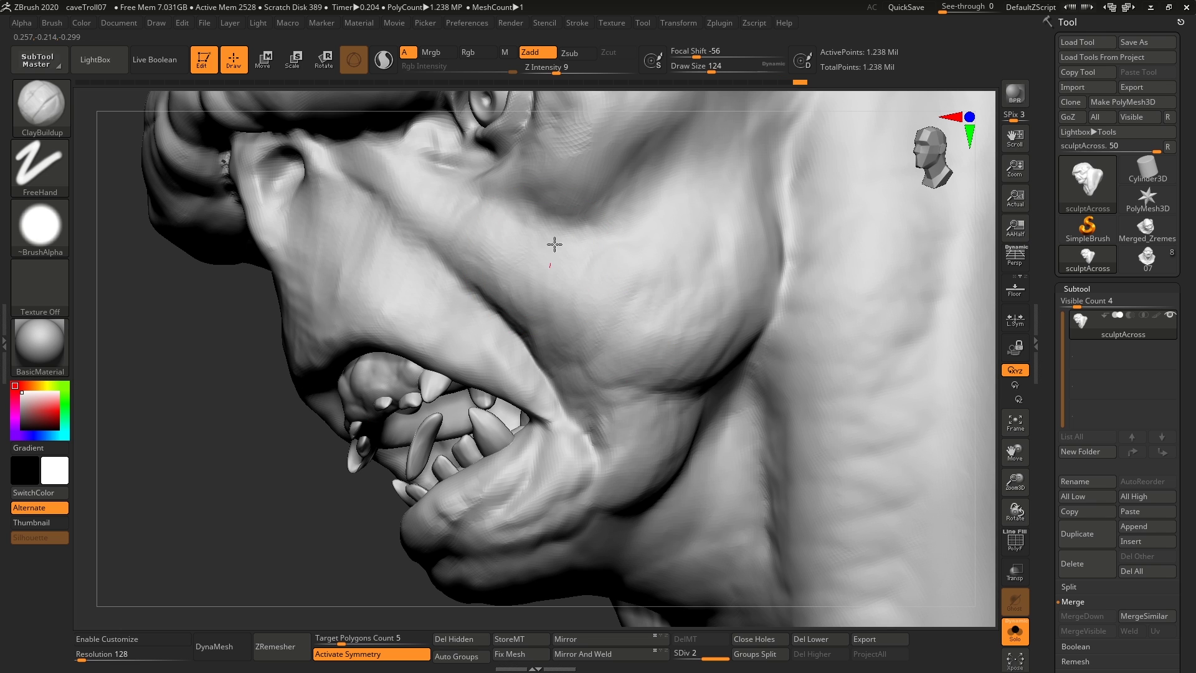
{"action": "right_click_drag", "start_coordinate": [674, 349], "coordinate": [777, 305]}
{"action": "left_click_drag", "start_coordinate": [759, 361], "coordinate": [692, 393]}
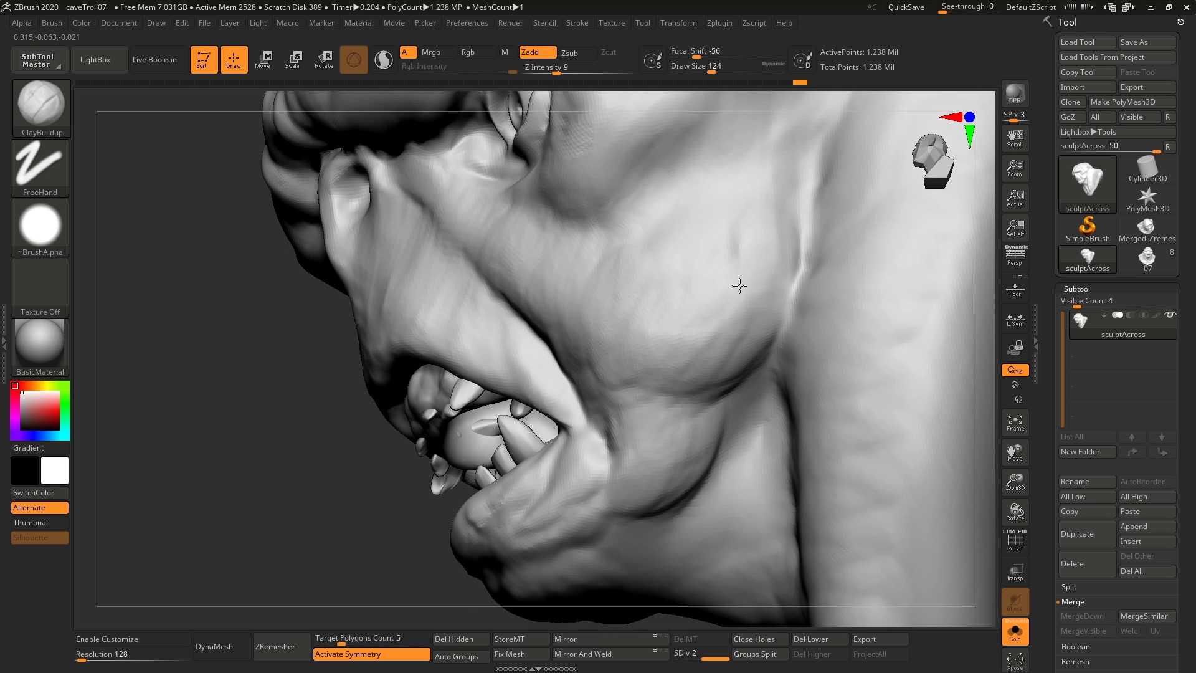
Refine the cheek pouch with soft crossing strokes and work its upper edge below the cheekbone at draw size 83.
{"action": "mouse_move", "coordinate": [681, 337]}
{"action": "right_mouse_down"}
{"action": "mouse_move", "coordinate": [678, 303]}
{"action": "mouse_move", "coordinate": [732, 304]}
{"action": "right_mouse_up"}
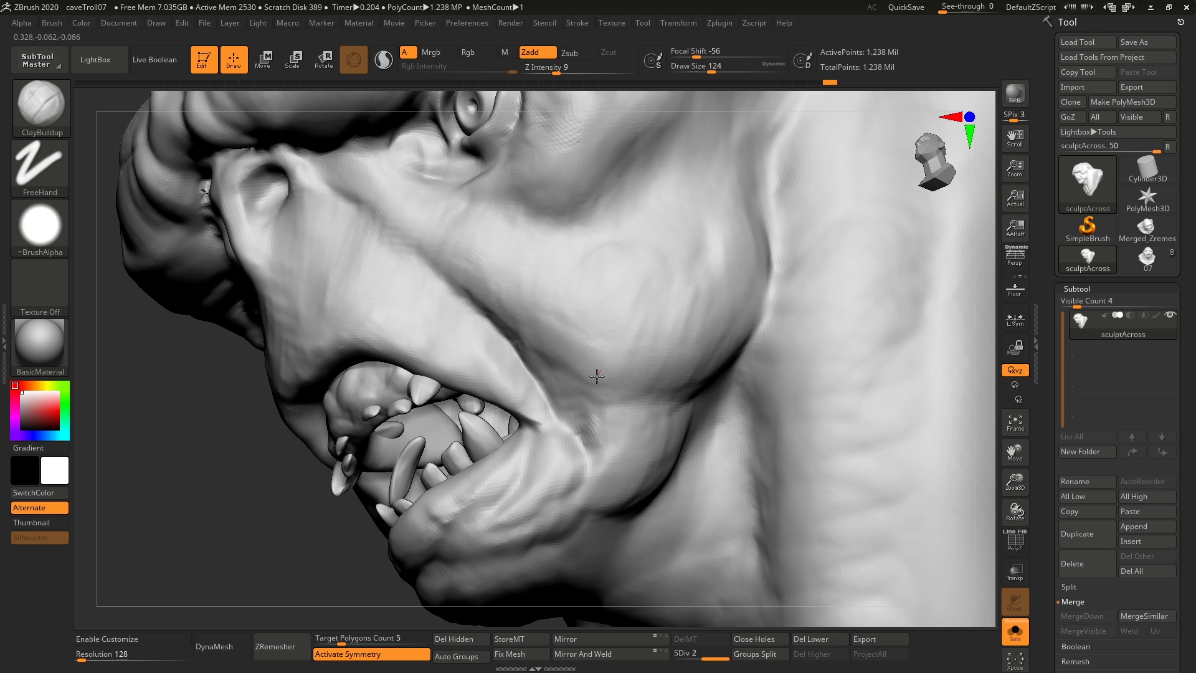
{"action": "right_click_drag", "start_coordinate": [553, 259], "coordinate": [587, 295]}
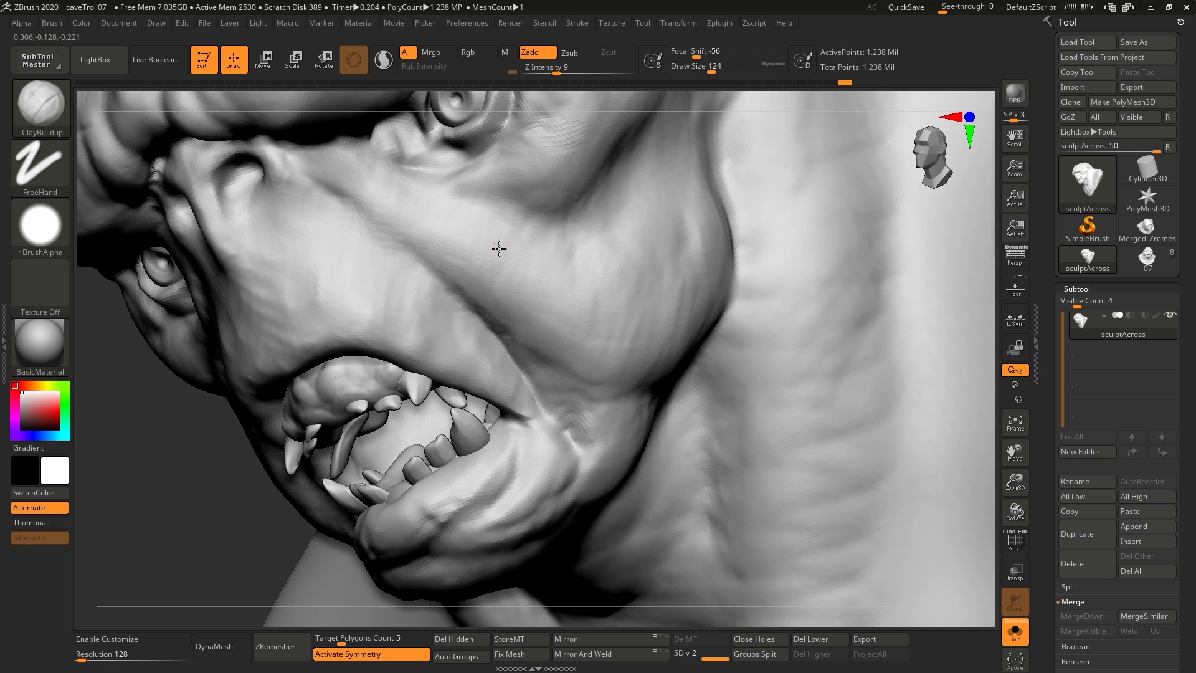
{"action": "mouse_move", "coordinate": [604, 232]}
{"action": "left_mouse_down"}
{"action": "mouse_move", "coordinate": [570, 168]}
{"action": "mouse_move", "coordinate": [581, 177]}
{"action": "left_mouse_up"}
{"action": "key", "text": "bracketleft"}
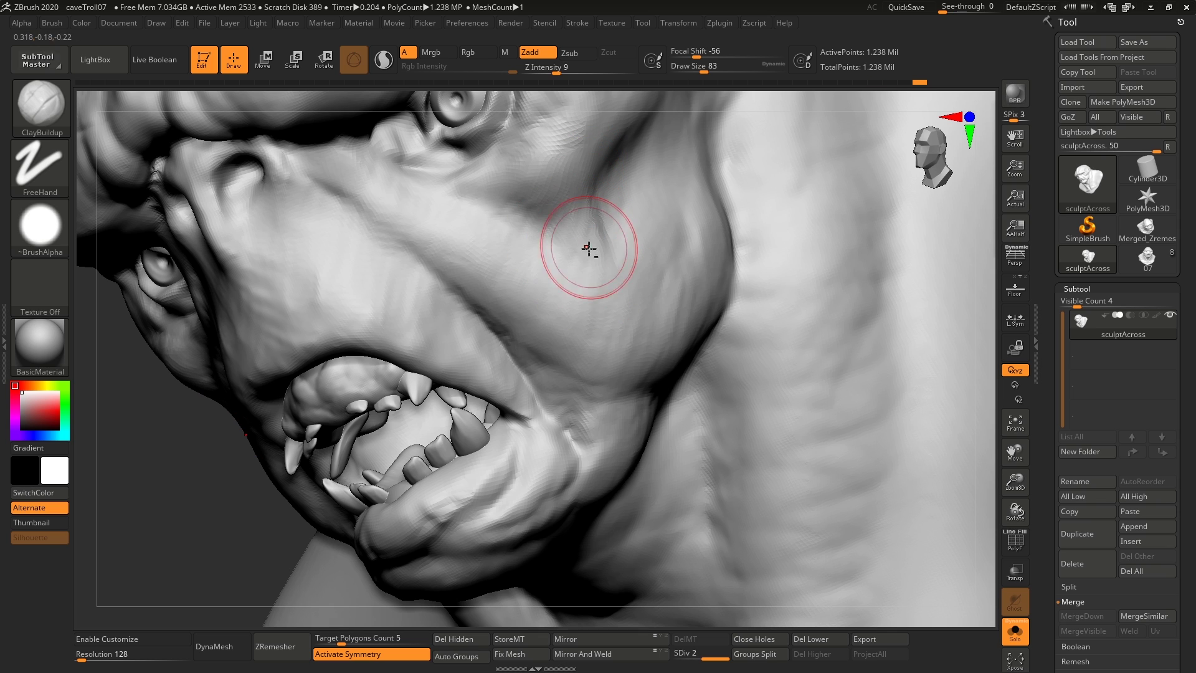
Enlarge the ClayBuildup brush to a draw size of 140 and blend the forms across the middle of the cheek.
{"action": "right_click_drag", "start_coordinate": [589, 249], "coordinate": [595, 316], "text": "alt"}
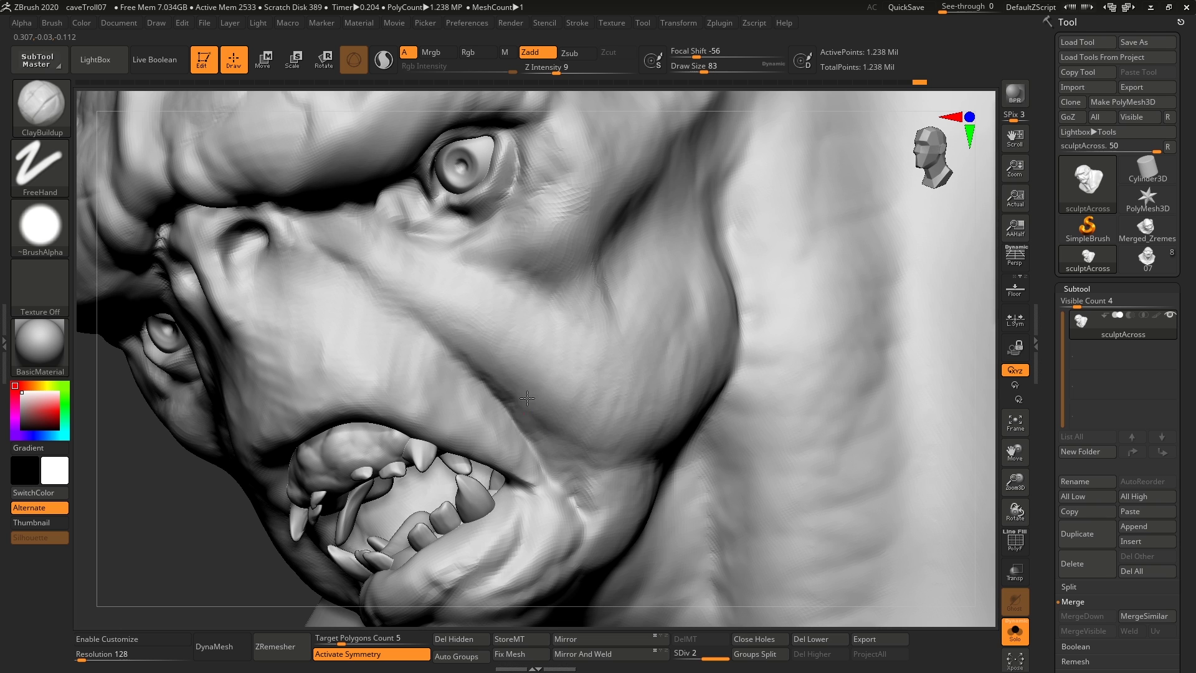
{"action": "right_click_drag", "start_coordinate": [598, 409], "coordinate": [639, 409]}
{"action": "key", "text": "bracketright"}
{"action": "left_click_drag", "start_coordinate": [660, 402], "coordinate": [623, 439]}
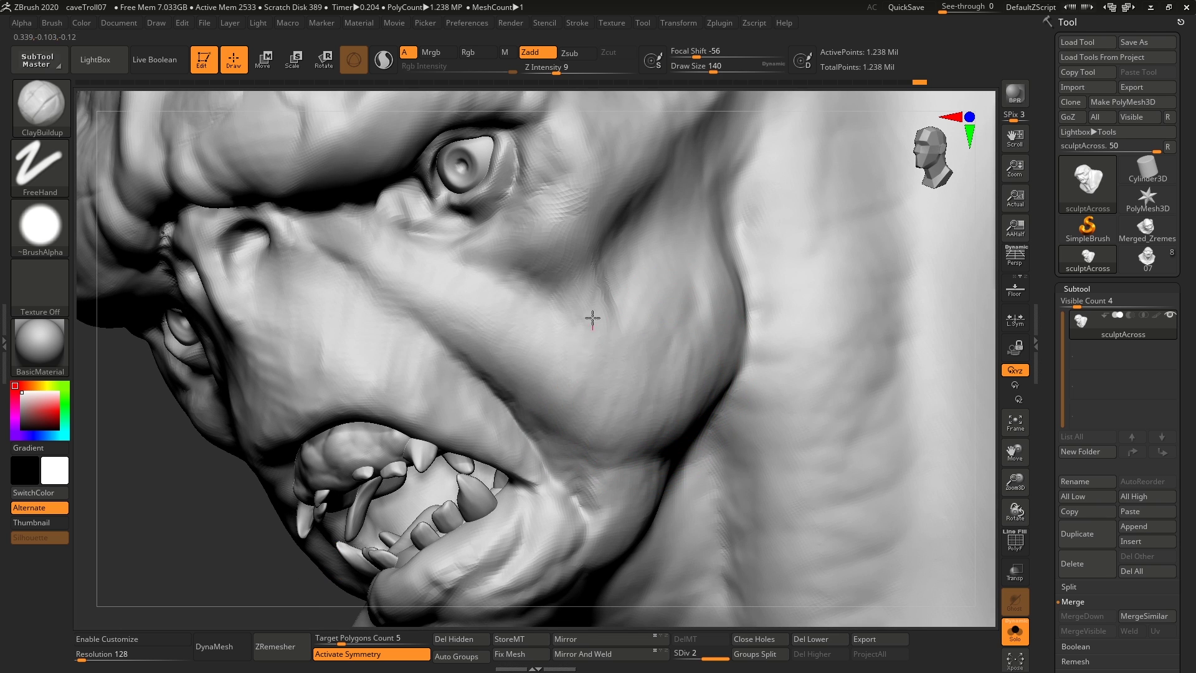
{"action": "left_click_drag", "start_coordinate": [596, 388], "coordinate": [599, 381]}
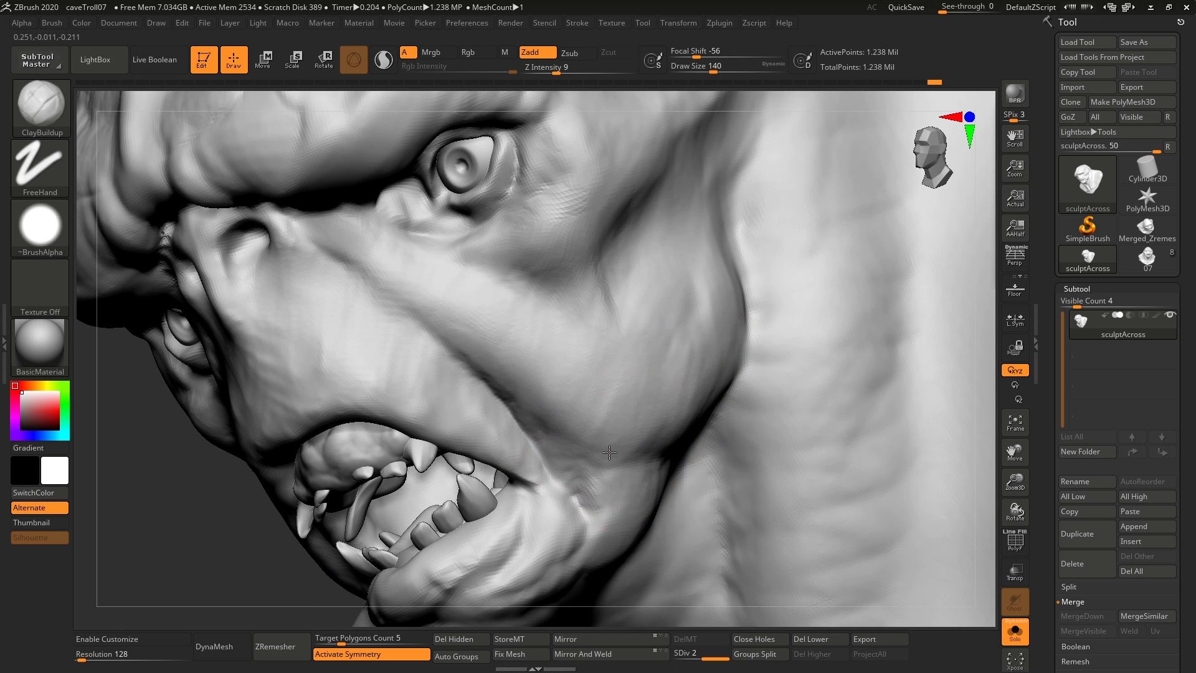
Sculpt across the folds between the cheek pouch and mouth corner with ClayBuildup at draw sizes 94 and 65.
{"action": "right_click_drag", "start_coordinate": [592, 505], "coordinate": [604, 388], "text": "alt"}
{"action": "key", "text": "bracketleft"}
{"action": "left_click_drag", "start_coordinate": [595, 374], "coordinate": [627, 400]}
{"action": "right_click_drag", "start_coordinate": [616, 450], "coordinate": [623, 391]}
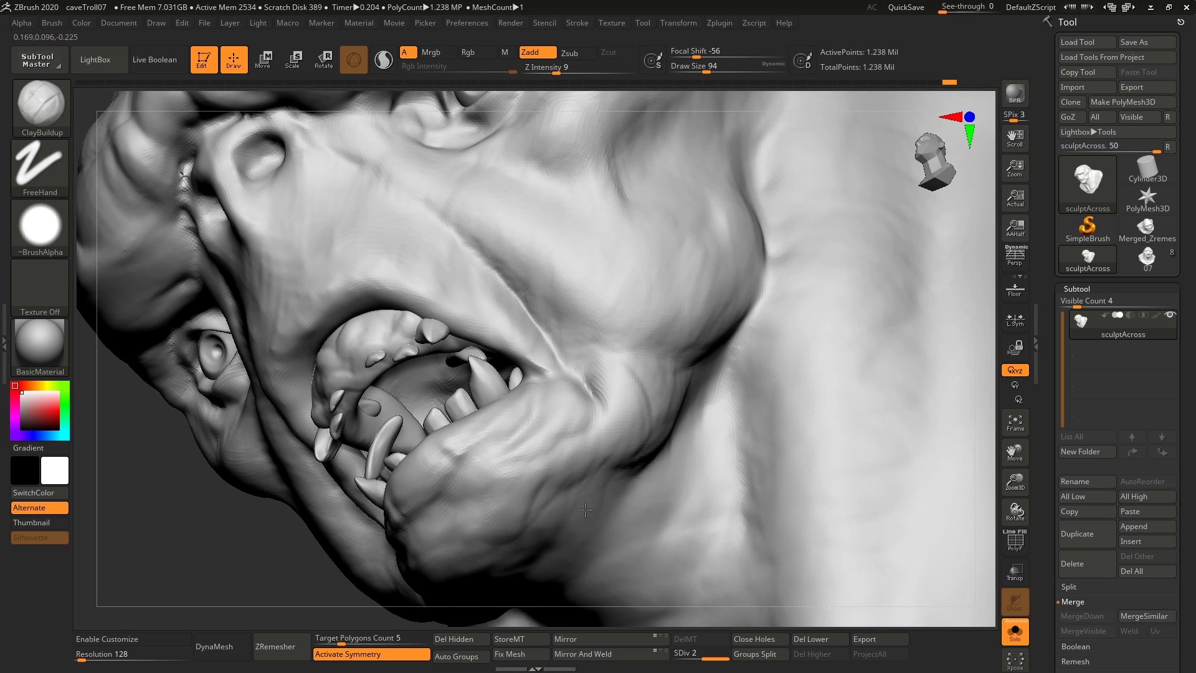
{"action": "right_click_drag", "start_coordinate": [614, 477], "coordinate": [623, 376]}
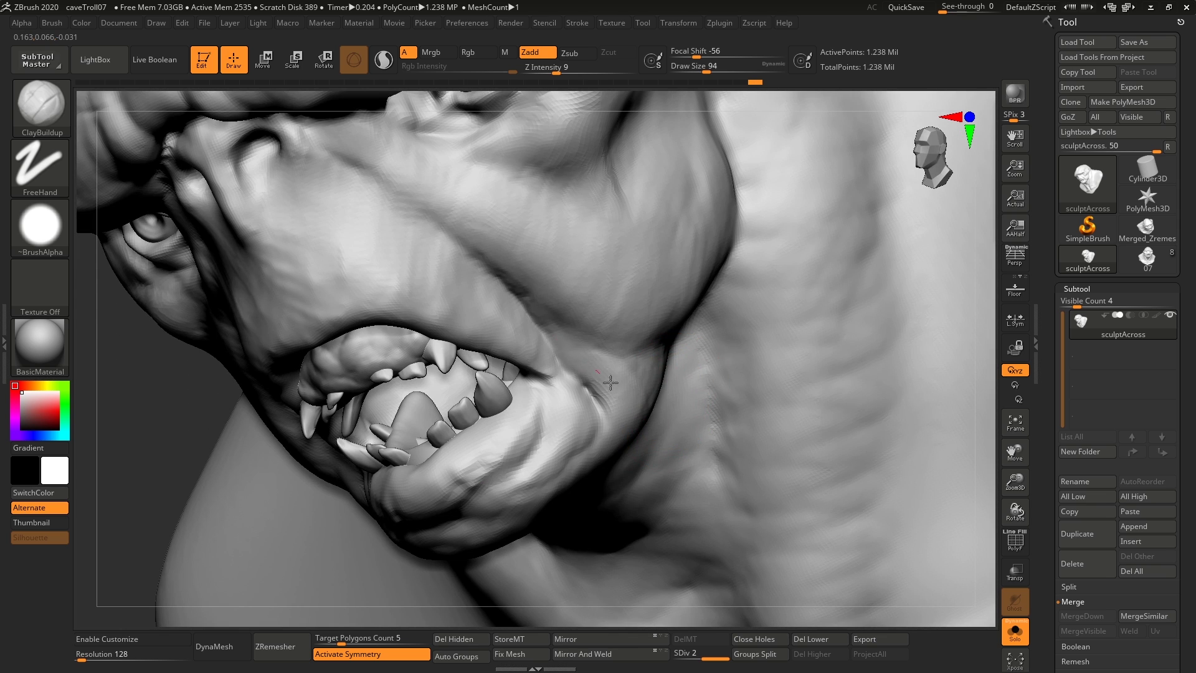
{"action": "key", "text": "bracketleft"}
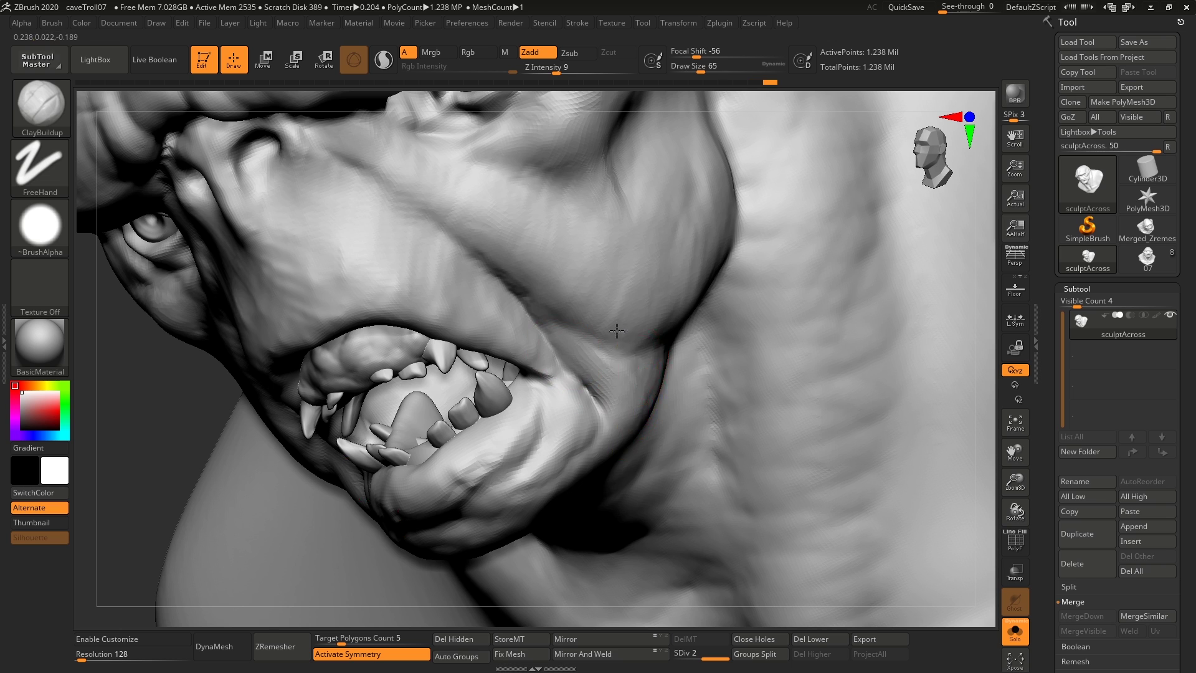
Enlarge the ClayBuildup brush to draw size 80 and smooth the rear edge of the cheek pouch.
{"action": "right_click_drag", "start_coordinate": [617, 331], "coordinate": [614, 394]}
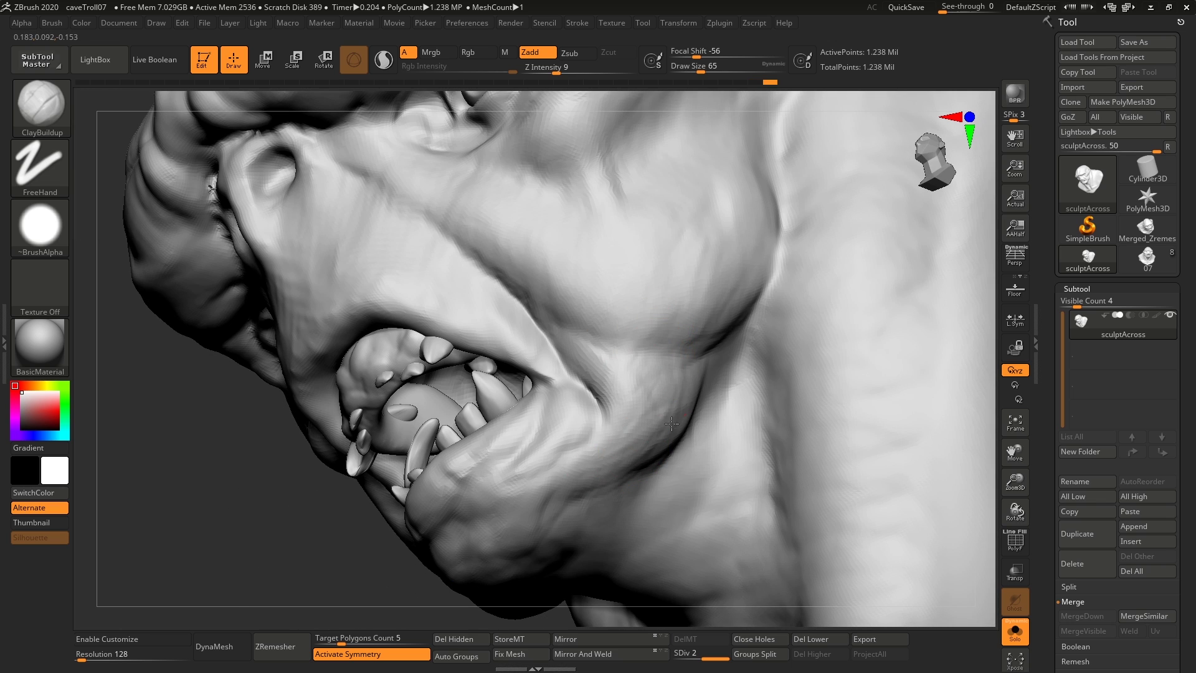
{"action": "right_click_drag", "start_coordinate": [662, 331], "coordinate": [703, 276]}
{"action": "key", "text": "bracketright"}
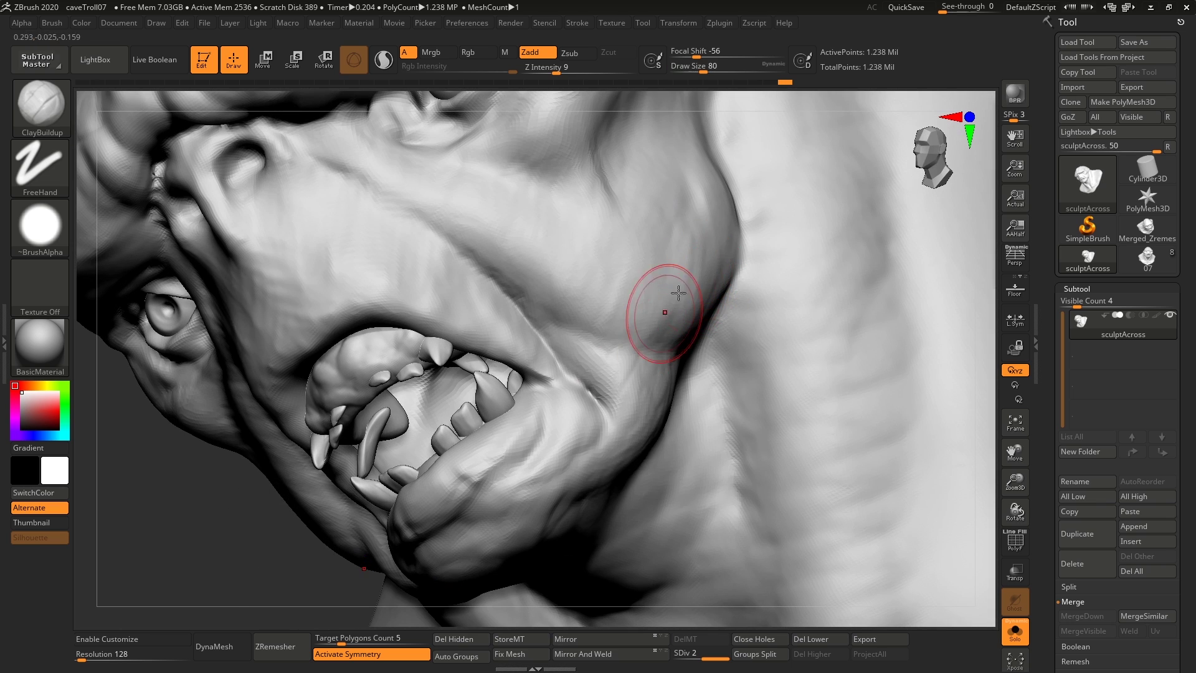
{"action": "key", "text": "shift"}
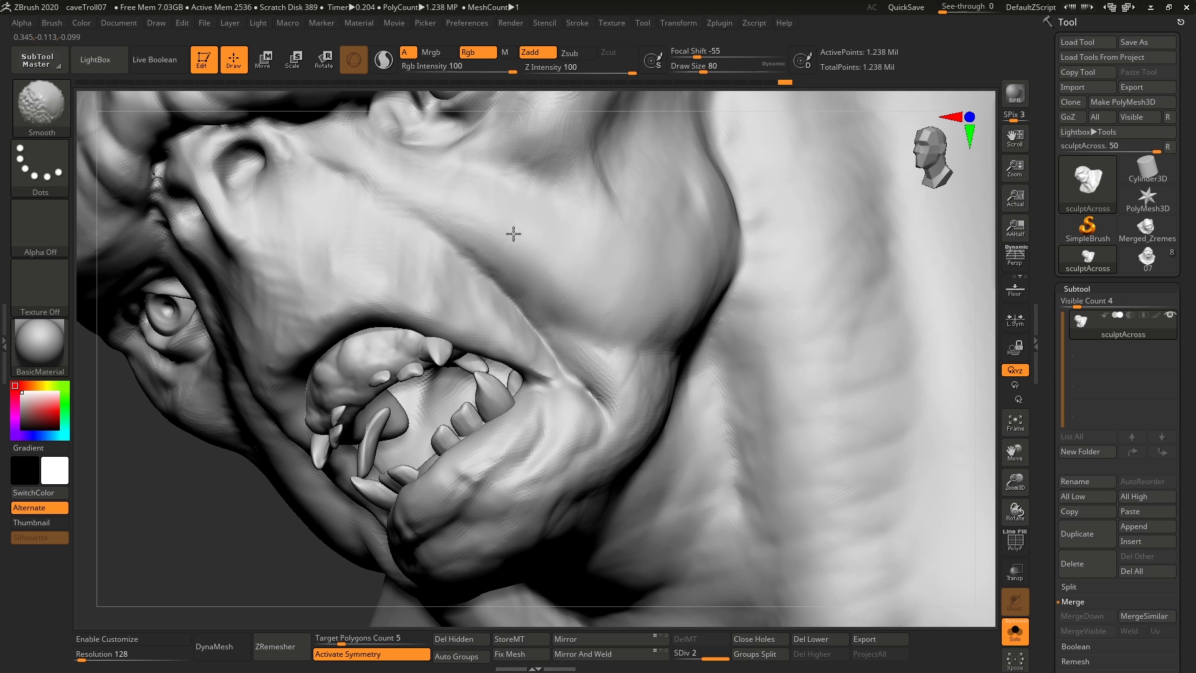
{"action": "right_click_drag", "start_coordinate": [636, 278], "coordinate": [680, 280]}
{"action": "mouse_move", "coordinate": [708, 204]}
{"action": "left_mouse_down", "text": "shift"}
{"action": "mouse_move", "coordinate": [672, 233]}
{"action": "mouse_move", "coordinate": [687, 272]}
{"action": "left_mouse_up", "text": "shift"}
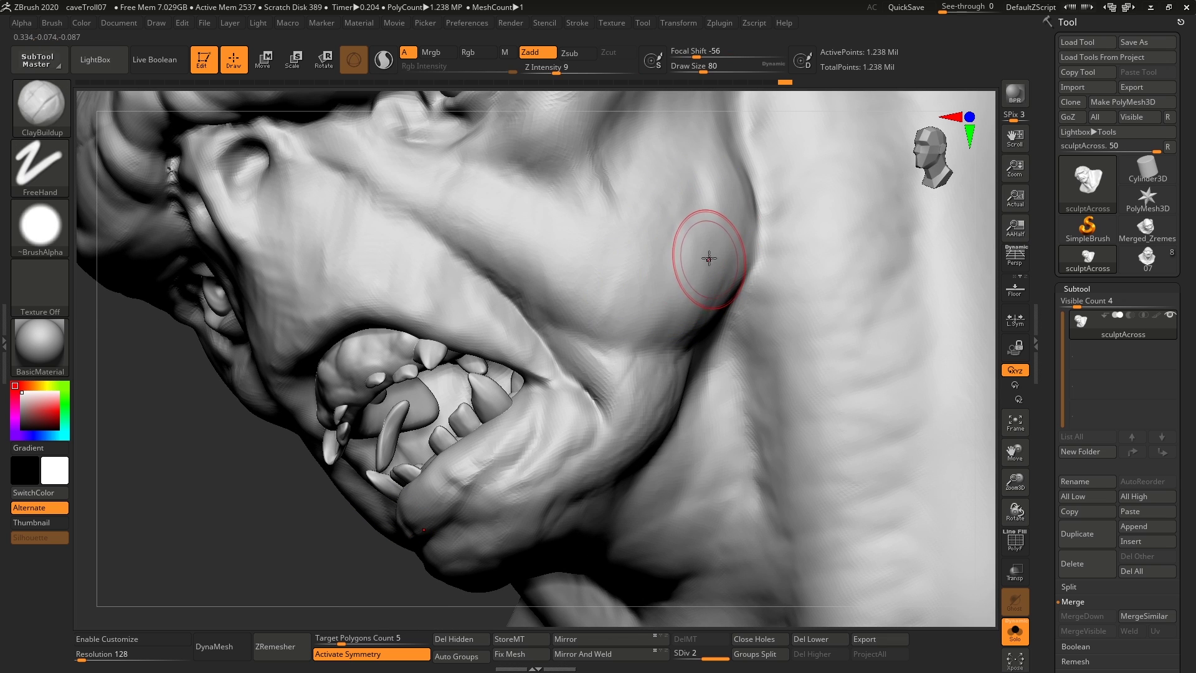
{"action": "key", "text": "shift"}
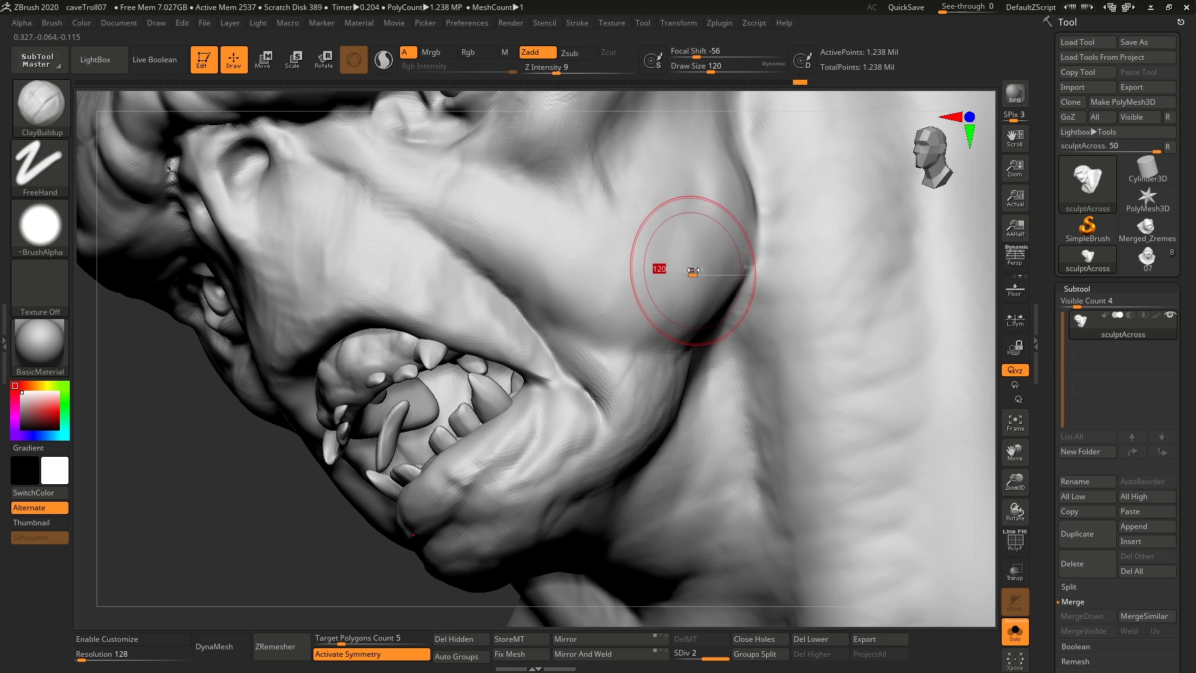
Turn off the ClayBuildup brush's alpha and build soft volume across the cheek pouch, with draw sizes of 140 and 128.
{"action": "left_click", "coordinate": [53, 243]}
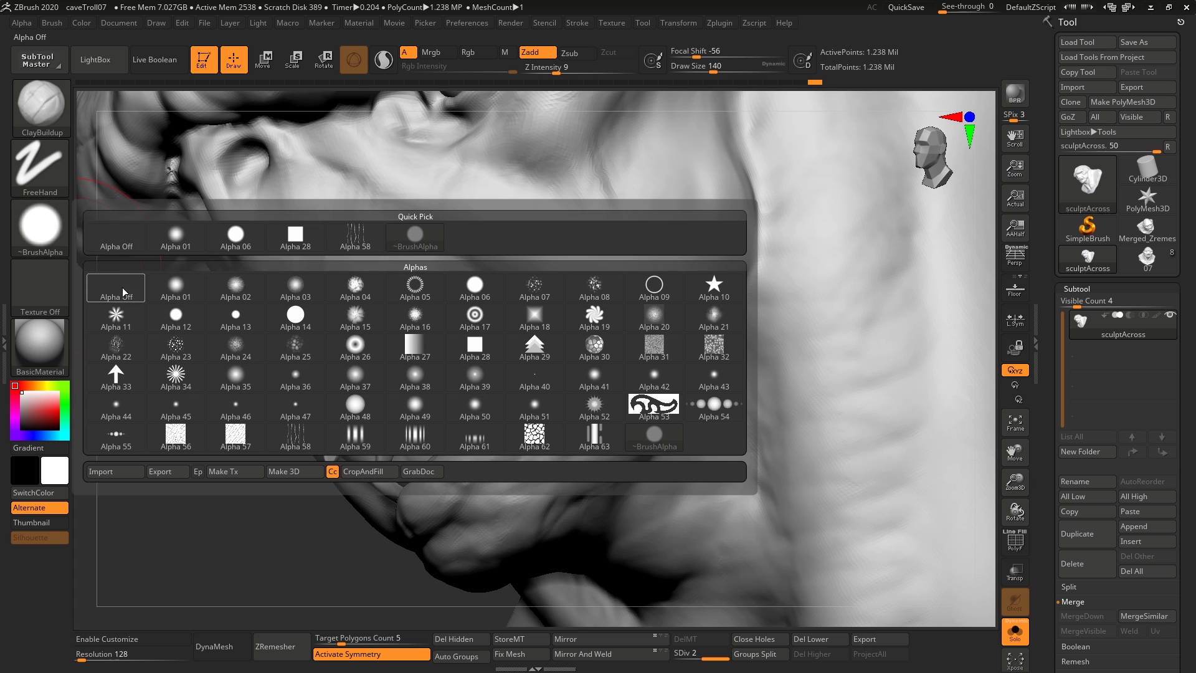
{"action": "left_click", "coordinate": [122, 293]}
{"action": "mouse_move", "coordinate": [644, 255]}
{"action": "left_mouse_down"}
{"action": "mouse_move", "coordinate": [700, 203]}
{"action": "mouse_move", "coordinate": [609, 278]}
{"action": "mouse_move", "coordinate": [569, 227]}
{"action": "left_mouse_up"}
{"action": "key", "text": "bracketright"}
{"action": "mouse_move", "coordinate": [563, 237]}
{"action": "right_mouse_down"}
{"action": "mouse_move", "coordinate": [628, 224]}
{"action": "mouse_move", "coordinate": [620, 240]}
{"action": "right_mouse_up"}
{"action": "key", "text": "bracketleft"}
{"action": "key", "text": "bracketleft"}
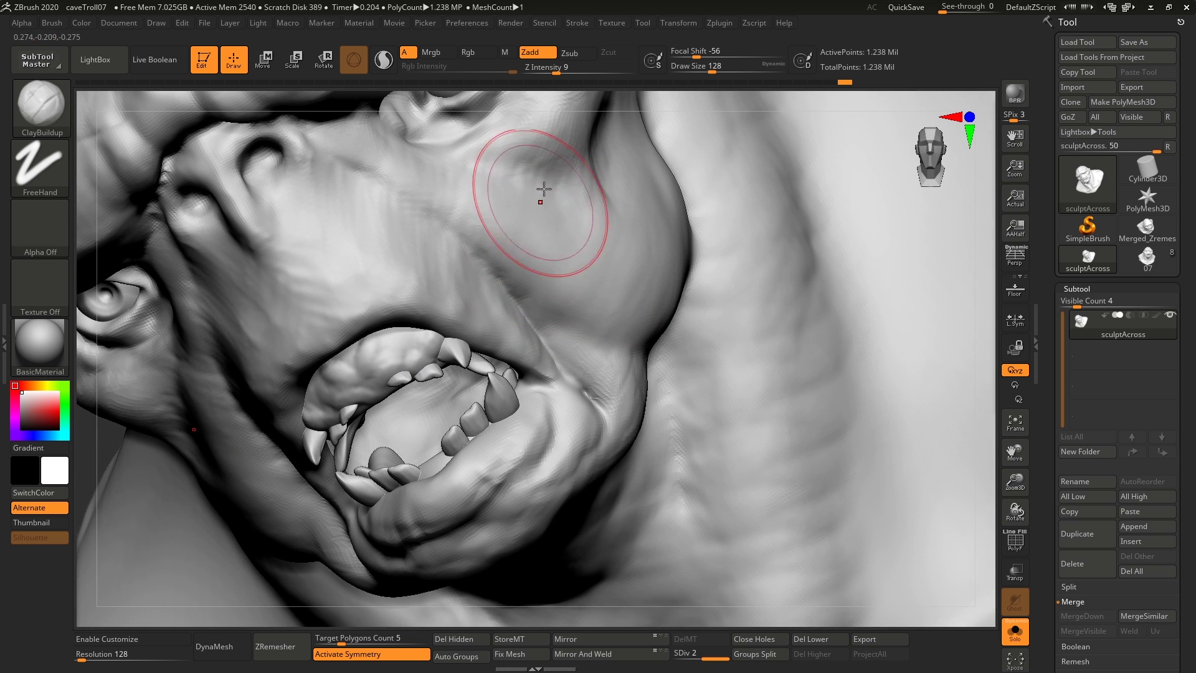
{"action": "mouse_move", "coordinate": [534, 174]}
{"action": "right_mouse_down"}
{"action": "mouse_move", "coordinate": [689, 227]}
{"action": "mouse_move", "coordinate": [700, 268]}
{"action": "right_mouse_up"}
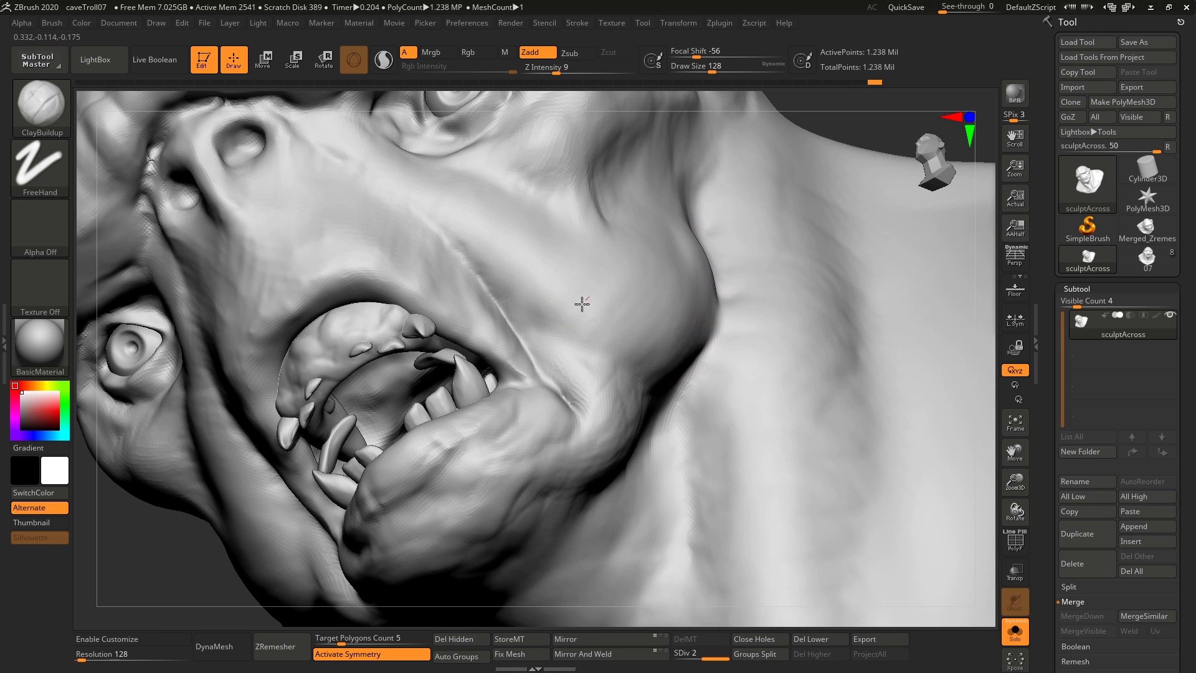
Blend the muzzle between nose and upper lip and the fold beside the mouth with ClayBuildup at draw size 87.
{"action": "right_click_drag", "start_coordinate": [582, 303], "coordinate": [694, 275]}
{"action": "key", "text": "["}
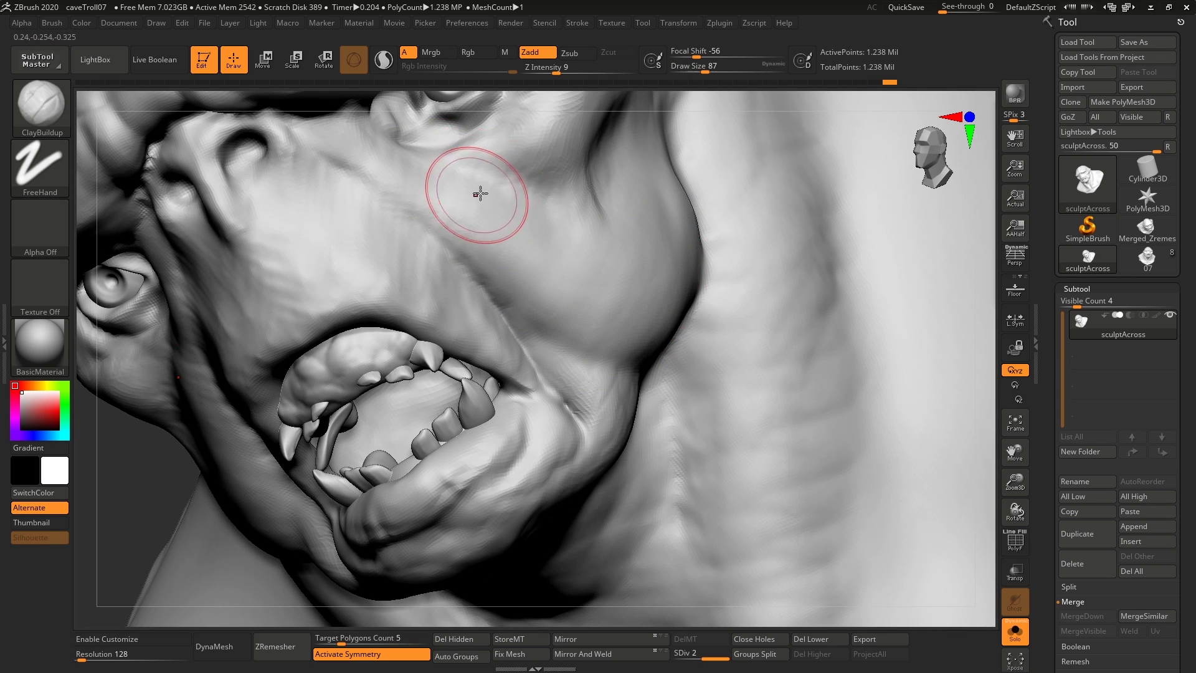
{"action": "mouse_move", "coordinate": [481, 195]}
{"action": "right_mouse_down"}
{"action": "mouse_move", "coordinate": [592, 313]}
{"action": "mouse_move", "coordinate": [537, 290]}
{"action": "mouse_move", "coordinate": [500, 294]}
{"action": "mouse_move", "coordinate": [502, 321]}
{"action": "right_mouse_up"}
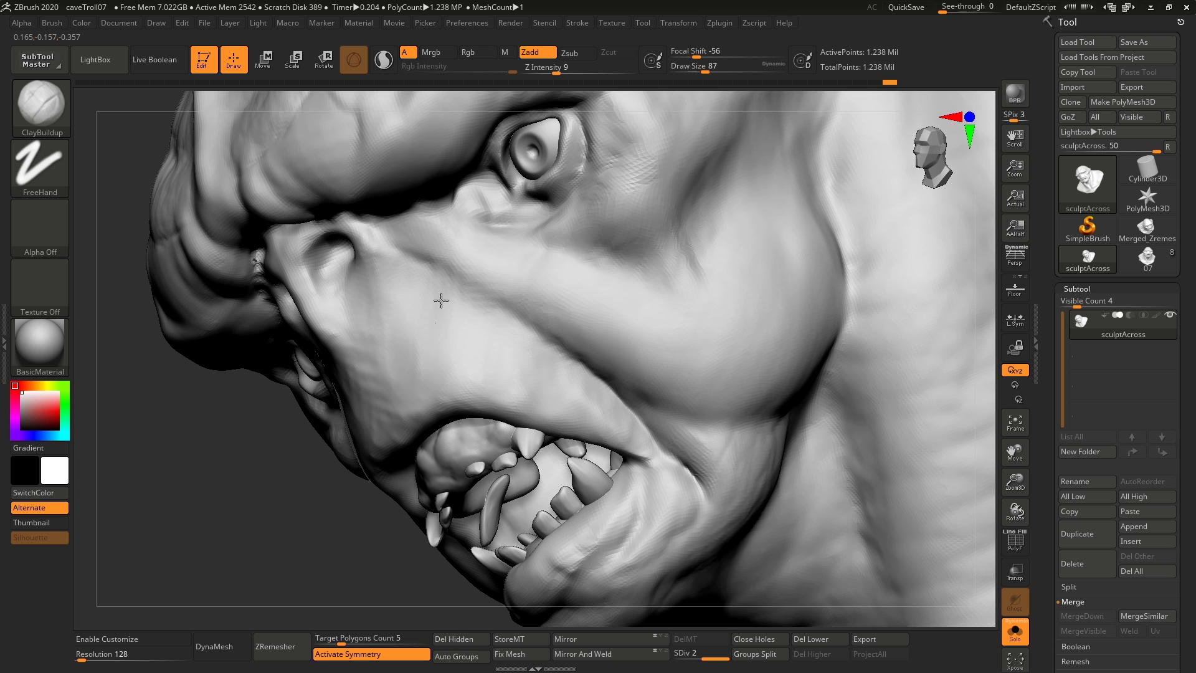
{"action": "mouse_move", "coordinate": [505, 387]}
{"action": "right_mouse_down"}
{"action": "mouse_move", "coordinate": [548, 392]}
{"action": "mouse_move", "coordinate": [586, 349]}
{"action": "mouse_move", "coordinate": [629, 365]}
{"action": "right_mouse_up"}
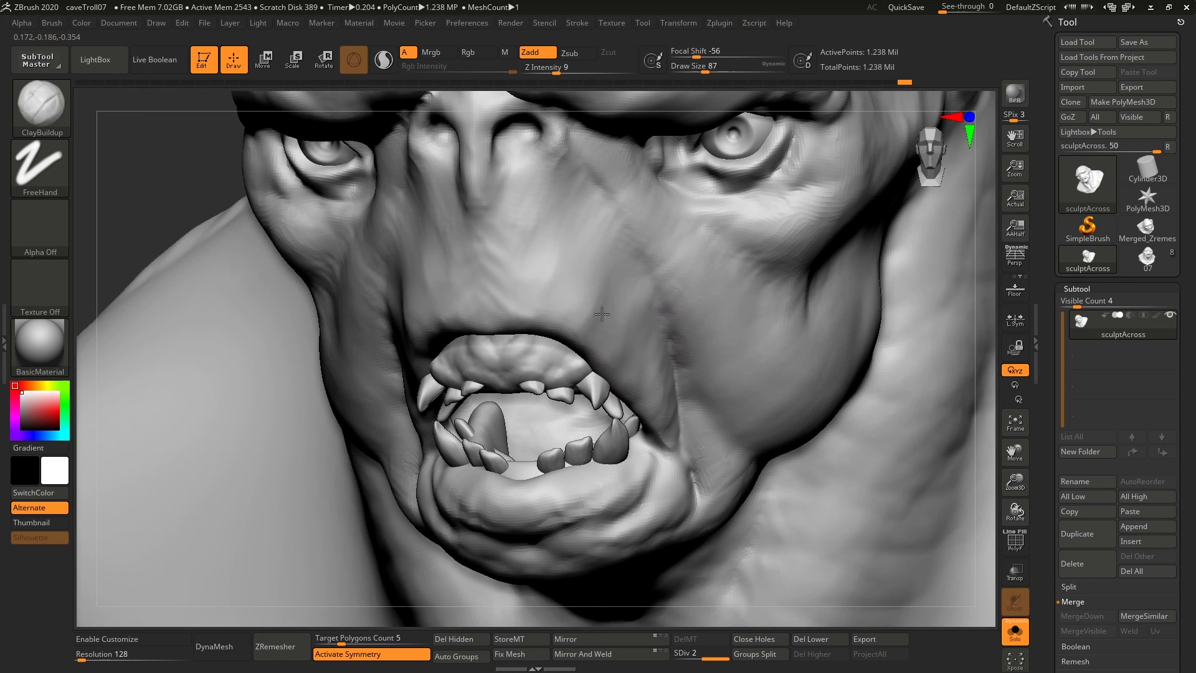
{"action": "mouse_move", "coordinate": [602, 314]}
{"action": "left_mouse_down"}
{"action": "mouse_move", "coordinate": [590, 249]}
{"action": "mouse_move", "coordinate": [545, 286]}
{"action": "mouse_move", "coordinate": [535, 226]}
{"action": "left_mouse_up"}
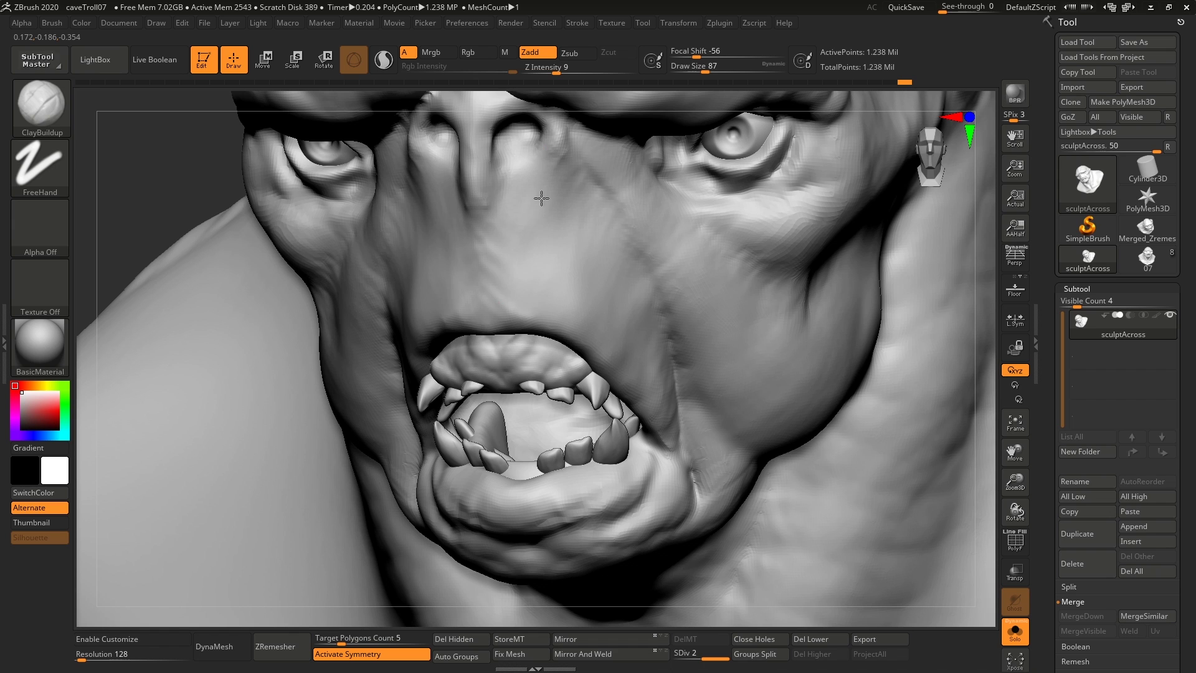
{"action": "left_click_drag", "start_coordinate": [666, 388], "coordinate": [672, 436]}
{"action": "mouse_move", "coordinate": [679, 374]}
{"action": "right_mouse_down"}
{"action": "mouse_move", "coordinate": [617, 273]}
{"action": "mouse_move", "coordinate": [660, 268]}
{"action": "right_mouse_up"}
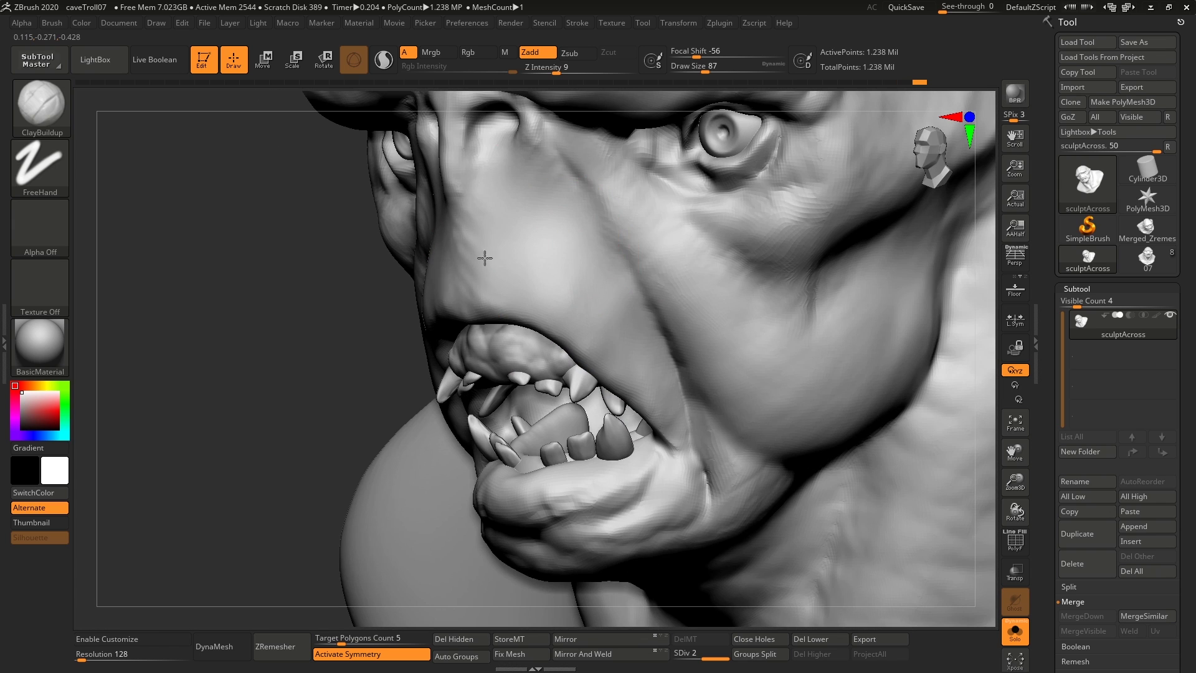
Reduce the draw size to 56 and smooth the cheek below the eye and along the fold from nose to mouth corner.
{"action": "mouse_move", "coordinate": [567, 306]}
{"action": "right_mouse_down"}
{"action": "mouse_move", "coordinate": [648, 324]}
{"action": "mouse_move", "coordinate": [783, 387]}
{"action": "mouse_move", "coordinate": [761, 376]}
{"action": "right_mouse_up"}
{"action": "key", "text": "s"}
{"action": "left_click_drag", "start_coordinate": [702, 305], "coordinate": [696, 305]}
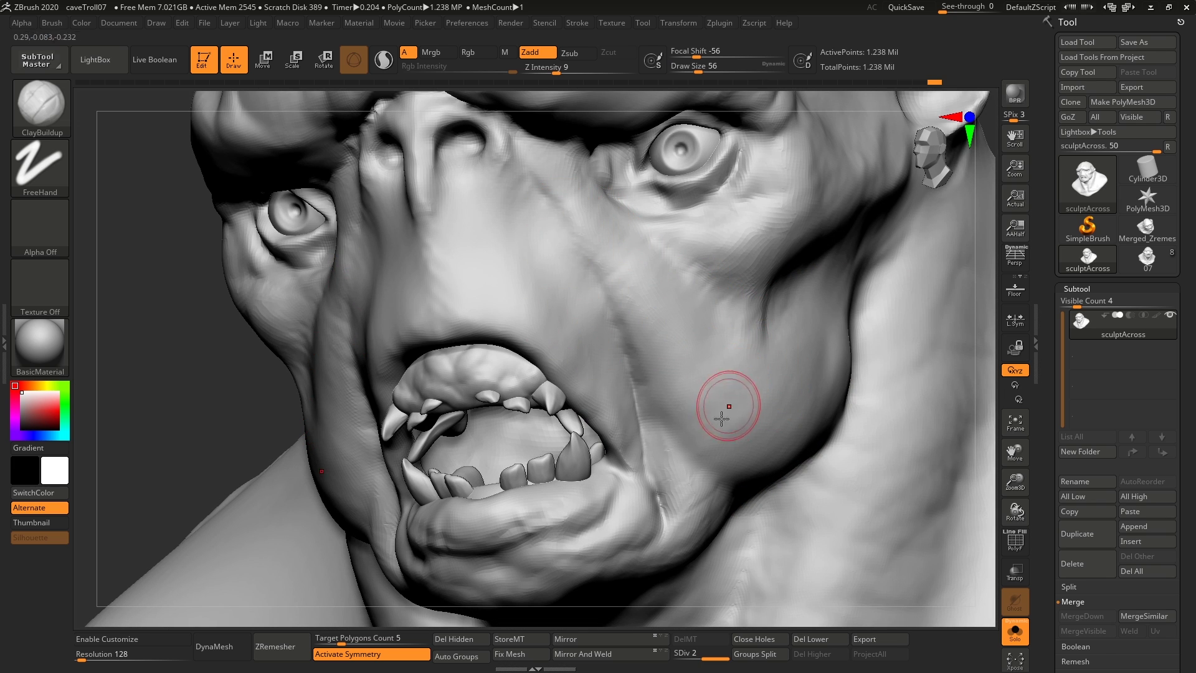
{"action": "key", "text": "shift"}
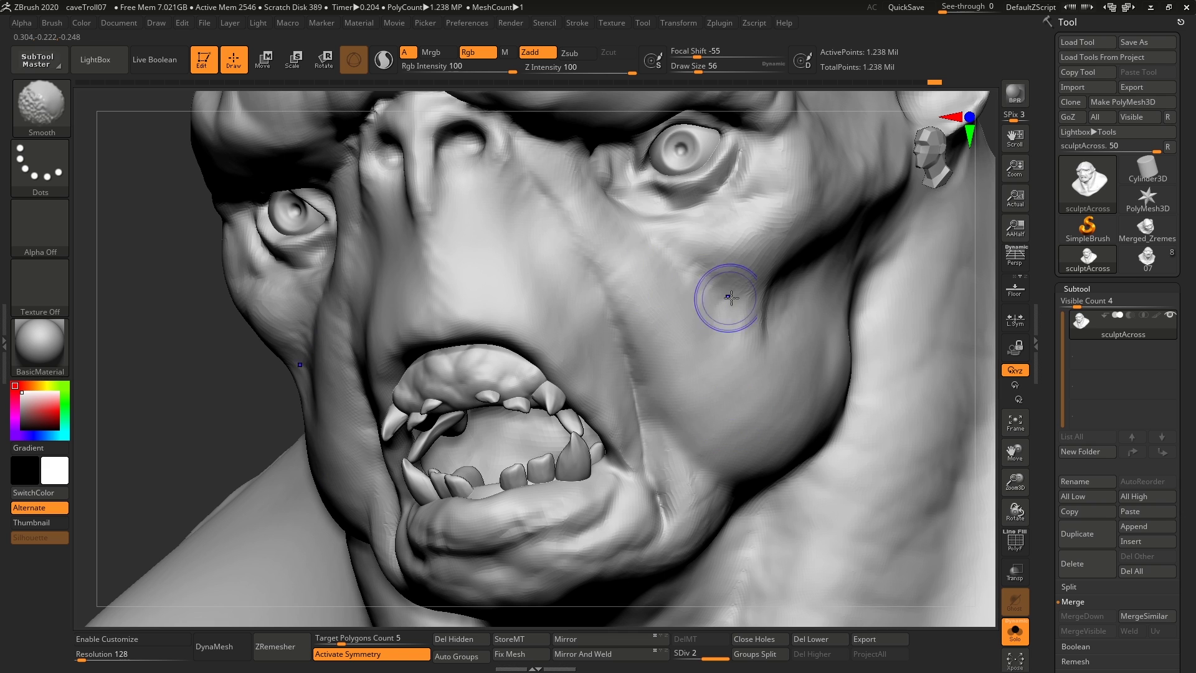
{"action": "mouse_move", "coordinate": [681, 282]}
{"action": "left_mouse_down", "text": "shift"}
{"action": "mouse_move", "coordinate": [611, 266]}
{"action": "mouse_move", "coordinate": [577, 232]}
{"action": "mouse_move", "coordinate": [570, 256]}
{"action": "left_mouse_up", "text": "shift"}
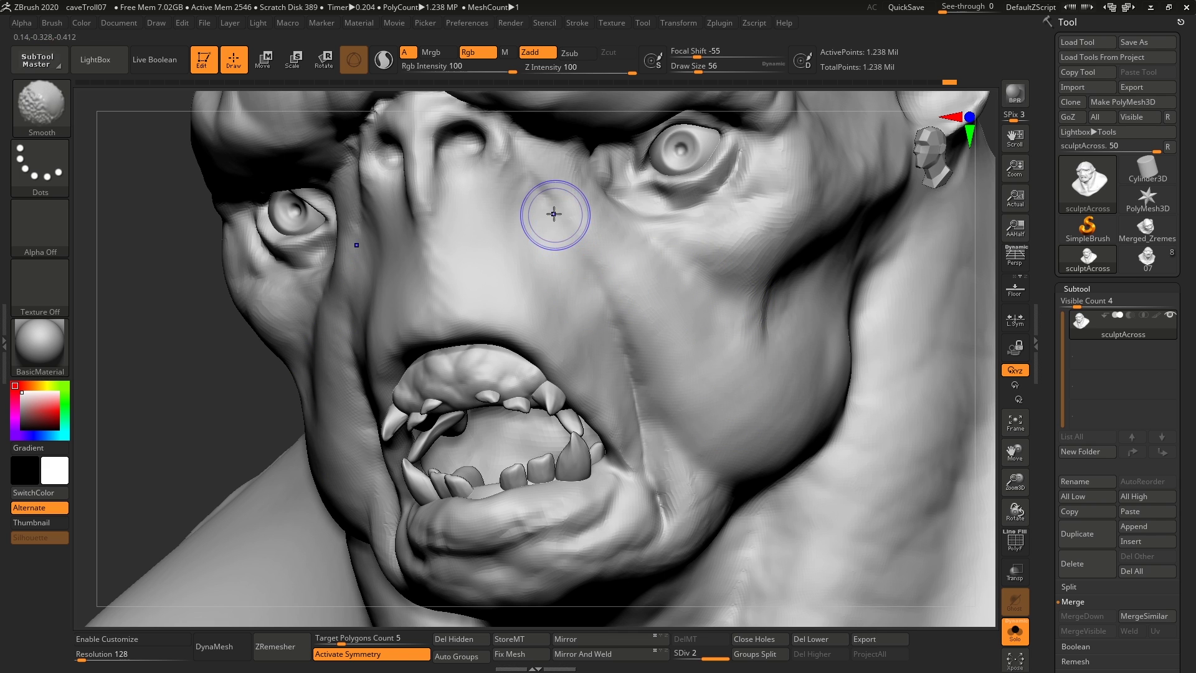
{"action": "mouse_move", "coordinate": [554, 215]}
{"action": "left_mouse_down", "text": "shift"}
{"action": "mouse_move", "coordinate": [617, 342]}
{"action": "mouse_move", "coordinate": [665, 518]}
{"action": "mouse_move", "coordinate": [644, 440]}
{"action": "left_mouse_up", "text": "shift"}
Sculpt across the cheek below the cheekbone with soft ClayBuildup strokes at draw sizes 62 and 39.
{"action": "mouse_move", "coordinate": [644, 440]}
{"action": "right_mouse_down", "text": "ctrl"}
{"action": "mouse_move", "coordinate": [799, 405]}
{"action": "mouse_move", "coordinate": [767, 420]}
{"action": "mouse_move", "coordinate": [664, 302]}
{"action": "mouse_move", "coordinate": [648, 327]}
{"action": "right_mouse_up", "text": "ctrl"}
{"action": "mouse_move", "coordinate": [653, 308]}
{"action": "left_mouse_down"}
{"action": "mouse_move", "coordinate": [641, 362]}
{"action": "mouse_move", "coordinate": [636, 345]}
{"action": "left_mouse_up"}
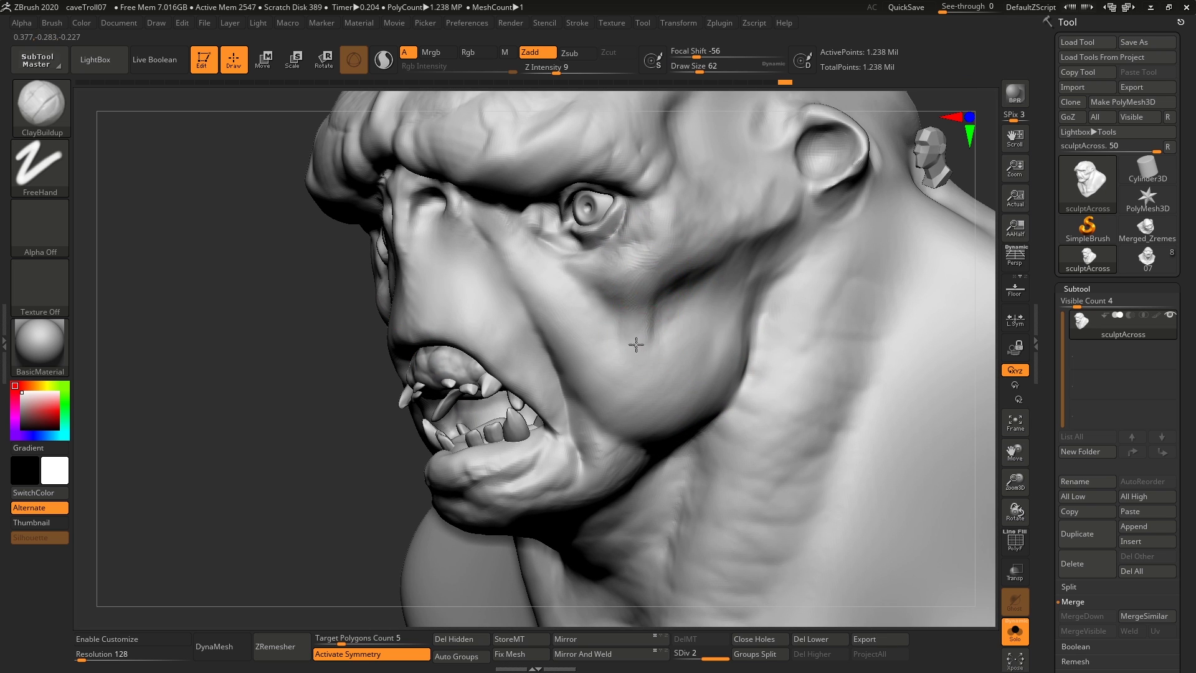
{"action": "right_click_drag", "start_coordinate": [652, 348], "coordinate": [628, 295]}
{"action": "key", "text": "bracketleft"}
{"action": "mouse_move", "coordinate": [726, 273]}
{"action": "left_mouse_down"}
{"action": "mouse_move", "coordinate": [650, 296]}
{"action": "mouse_move", "coordinate": [634, 326]}
{"action": "left_mouse_up"}
{"action": "right_click_drag", "start_coordinate": [634, 325], "coordinate": [612, 318]}
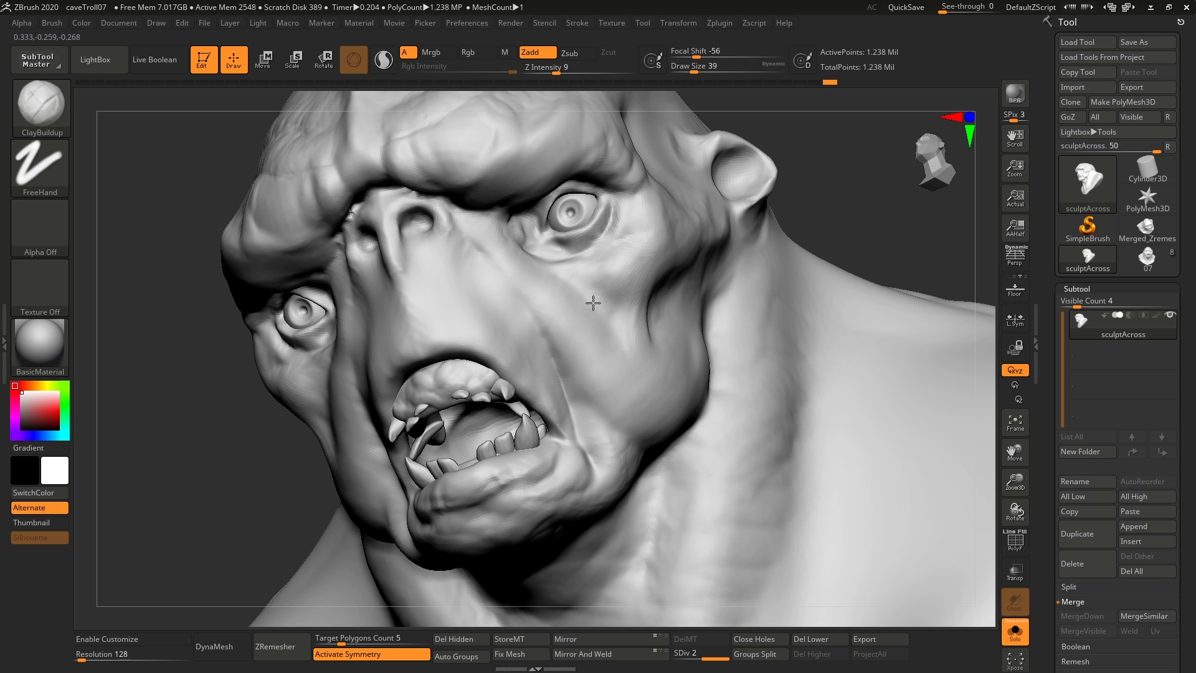
{"action": "right_click_drag", "start_coordinate": [652, 279], "coordinate": [662, 291]}
{"action": "left_click_drag", "start_coordinate": [638, 337], "coordinate": [627, 336]}
{"action": "right_click_drag", "start_coordinate": [627, 336], "coordinate": [650, 313]}
Fill out the cheek around the hollow under the cheekbone with ClayBuildup at draw sizes 97 and 68.
{"action": "key", "text": "s"}
{"action": "mouse_move", "coordinate": [638, 331]}
{"action": "left_mouse_down"}
{"action": "mouse_move", "coordinate": [650, 331]}
{"action": "mouse_move", "coordinate": [650, 364]}
{"action": "left_mouse_up"}
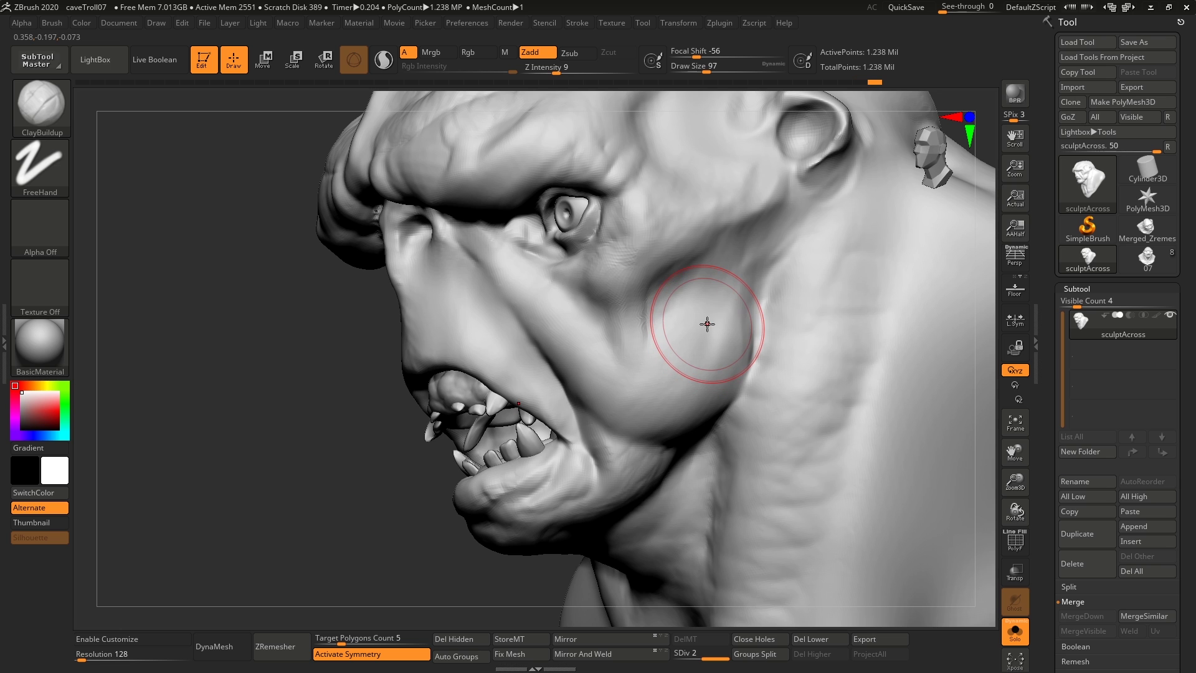
{"action": "mouse_move", "coordinate": [700, 350]}
{"action": "right_mouse_down"}
{"action": "mouse_move", "coordinate": [673, 380]}
{"action": "mouse_move", "coordinate": [657, 378]}
{"action": "mouse_move", "coordinate": [637, 331]}
{"action": "right_mouse_up"}
{"action": "key", "text": "s"}
{"action": "left_click_drag", "start_coordinate": [636, 331], "coordinate": [629, 332]}
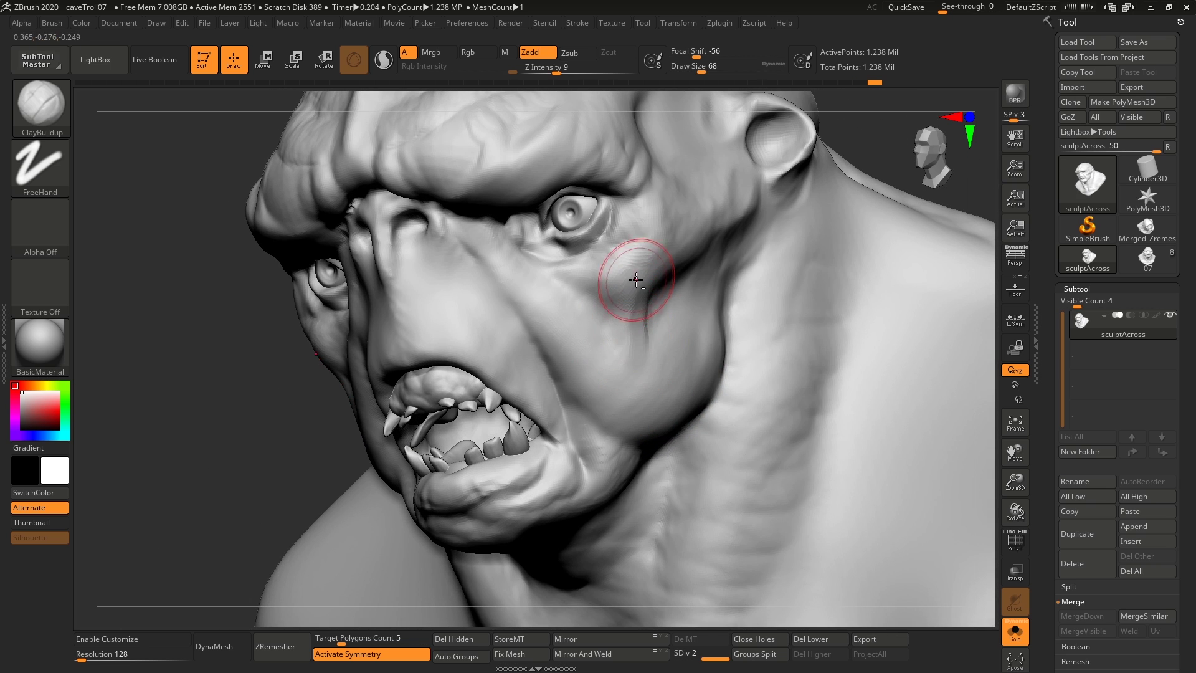
{"action": "right_click_drag", "start_coordinate": [624, 353], "coordinate": [656, 319]}
{"action": "left_click_drag", "start_coordinate": [674, 280], "coordinate": [643, 368]}
{"action": "left_click_drag", "start_coordinate": [709, 298], "coordinate": [699, 323]}
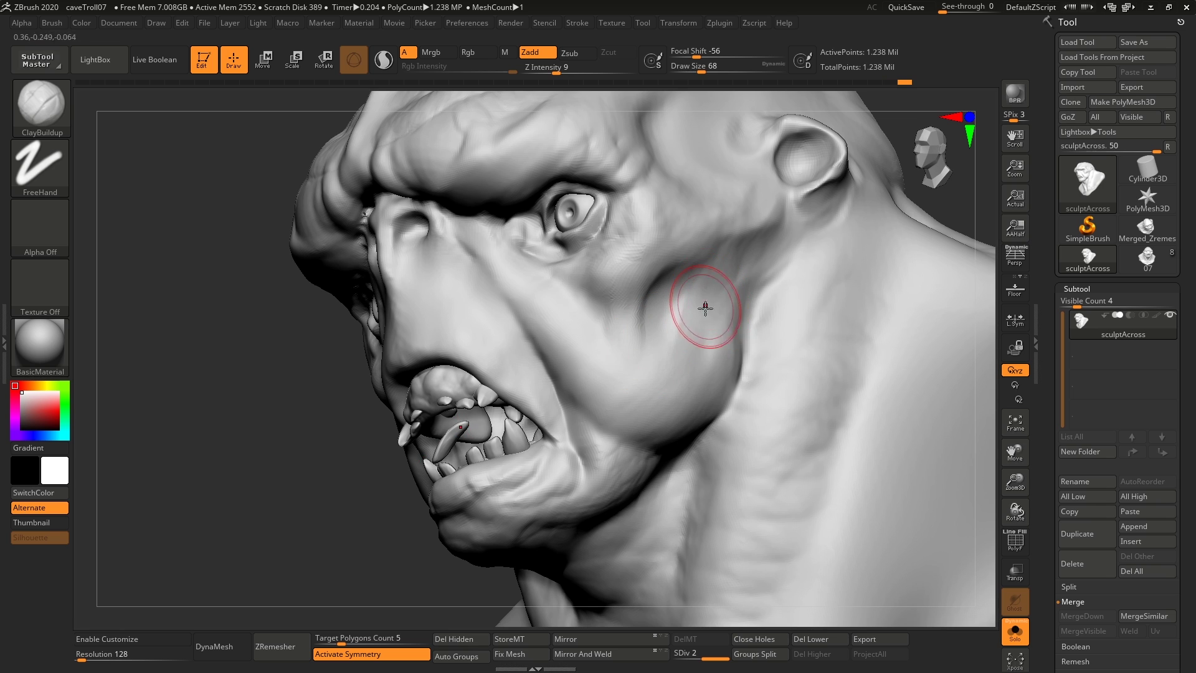
Frame the whole bust and turn on the silhouette thumbnail to check the head's outline from different angles.
{"action": "key", "text": "f"}
{"action": "mouse_move", "coordinate": [697, 329]}
{"action": "right_mouse_down"}
{"action": "mouse_move", "coordinate": [670, 328]}
{"action": "mouse_move", "coordinate": [700, 390]}
{"action": "right_mouse_up"}
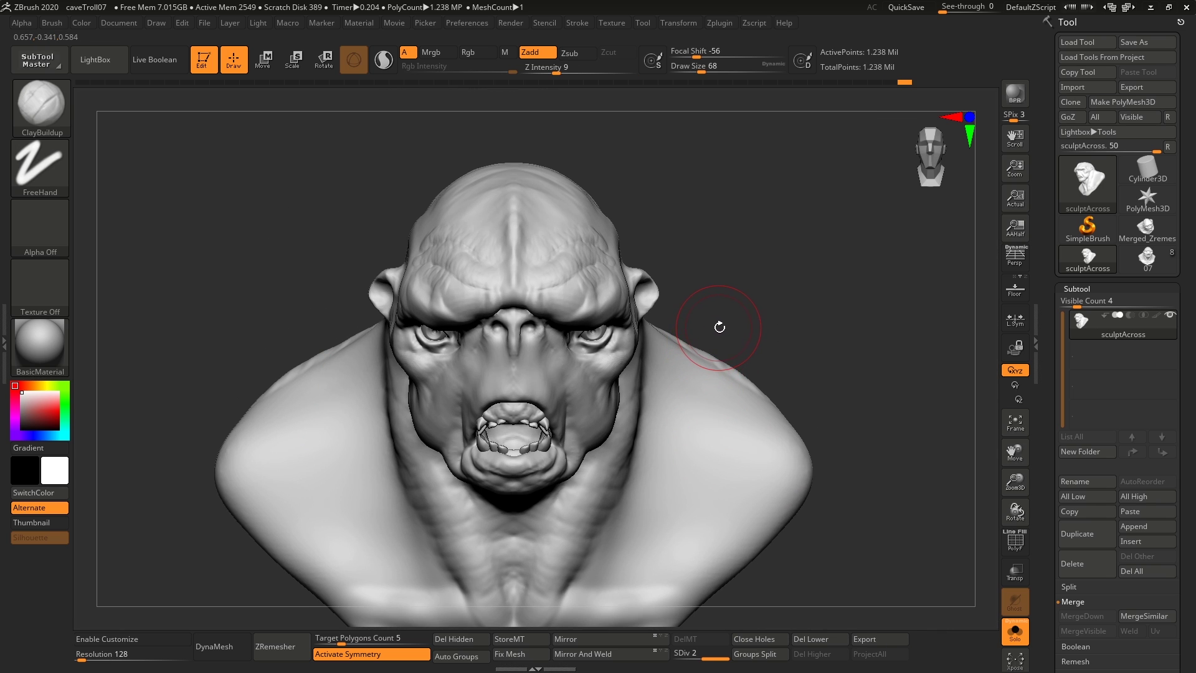
{"action": "left_click", "coordinate": [37, 523]}
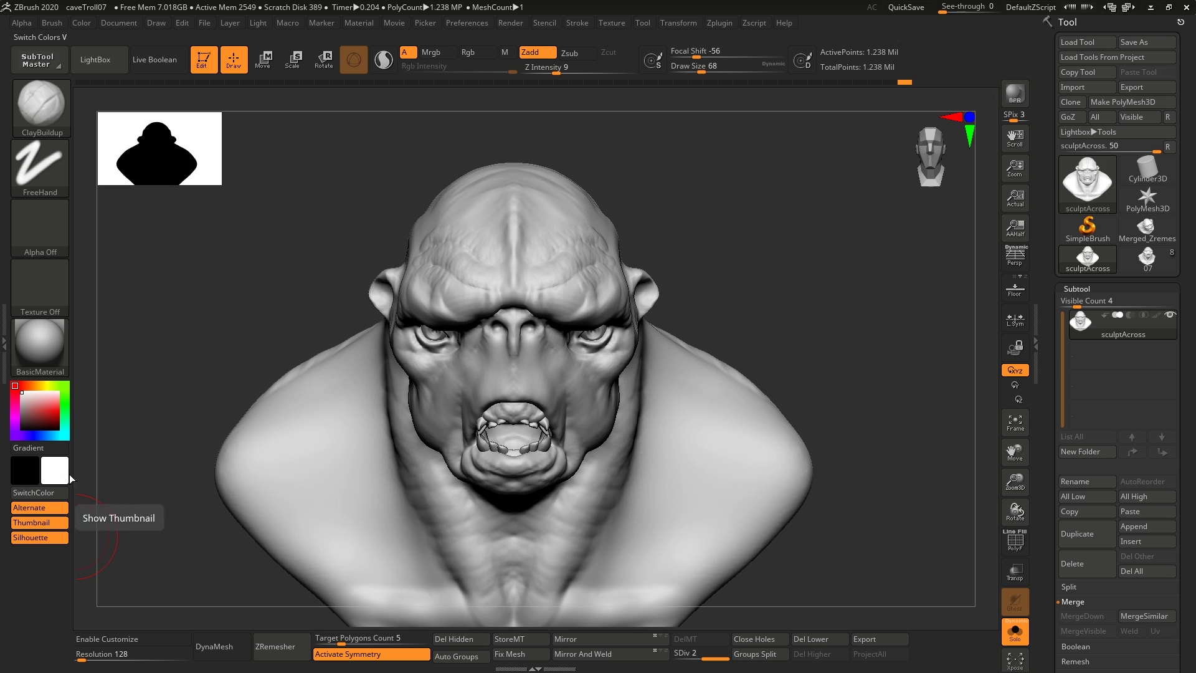
{"action": "mouse_move", "coordinate": [496, 312]}
{"action": "right_mouse_down"}
{"action": "mouse_move", "coordinate": [523, 300]}
{"action": "mouse_move", "coordinate": [480, 315]}
{"action": "mouse_move", "coordinate": [619, 320]}
{"action": "right_mouse_up"}
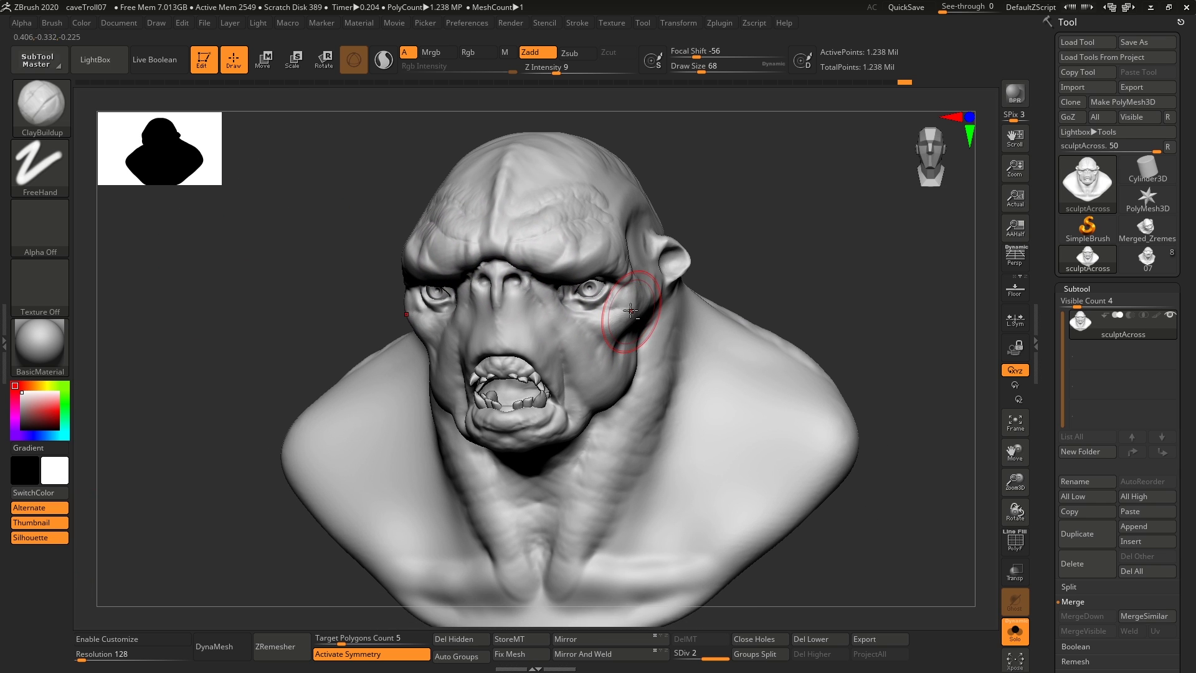
Open the Thumbnail settings in the preferences and toggle the thumbnail display off and on.
{"action": "left_click", "coordinate": [471, 23]}
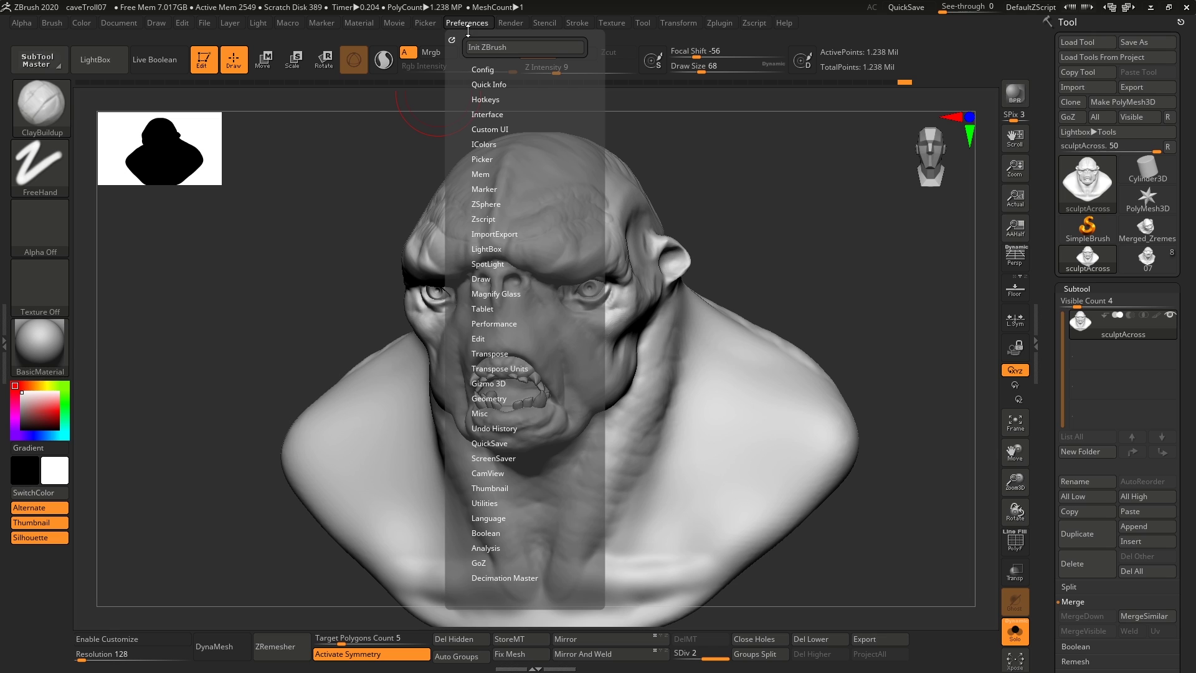
{"action": "left_click", "coordinate": [491, 489]}
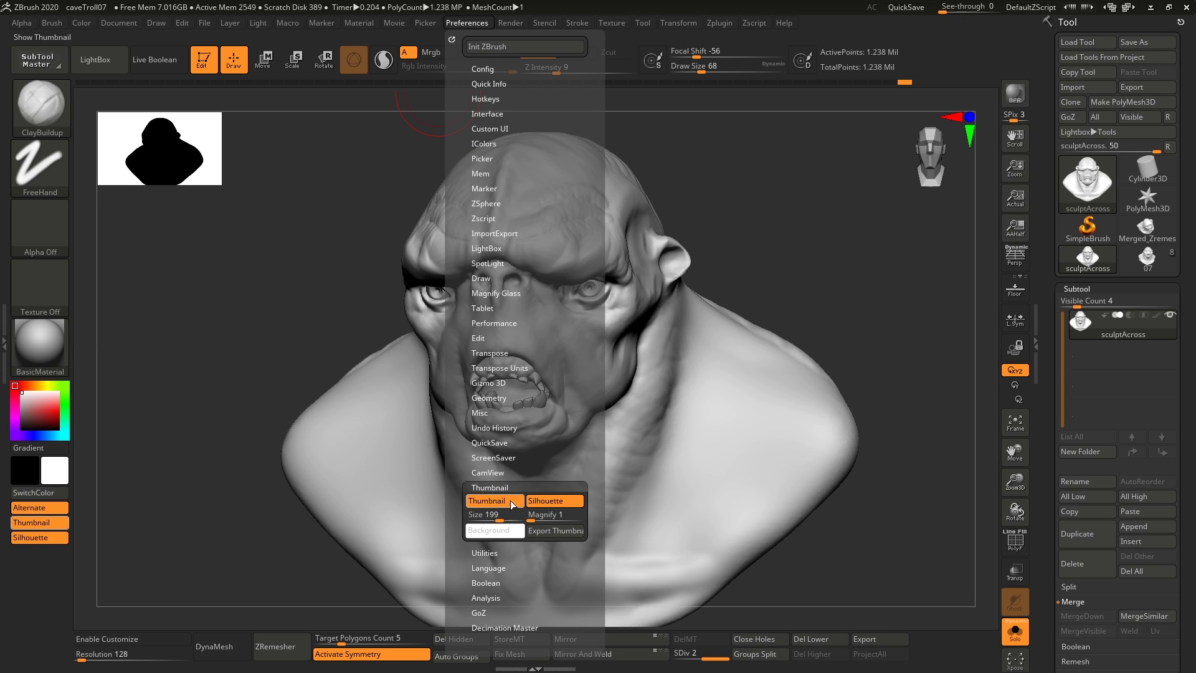
{"action": "left_click", "coordinate": [498, 501]}
{"action": "left_click", "coordinate": [499, 501]}
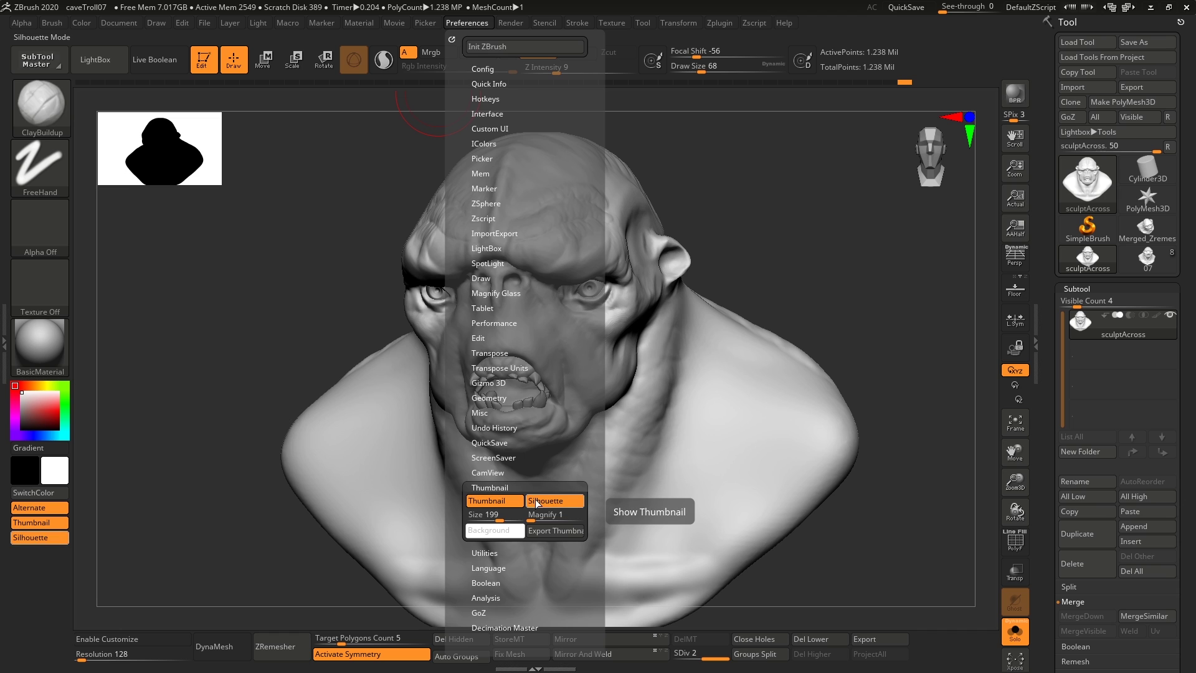
Turn off Silhouette mode to view the shaded thumbnail with the bust turned sideways, and turn Silhouette back on.
{"action": "left_click", "coordinate": [40, 537]}
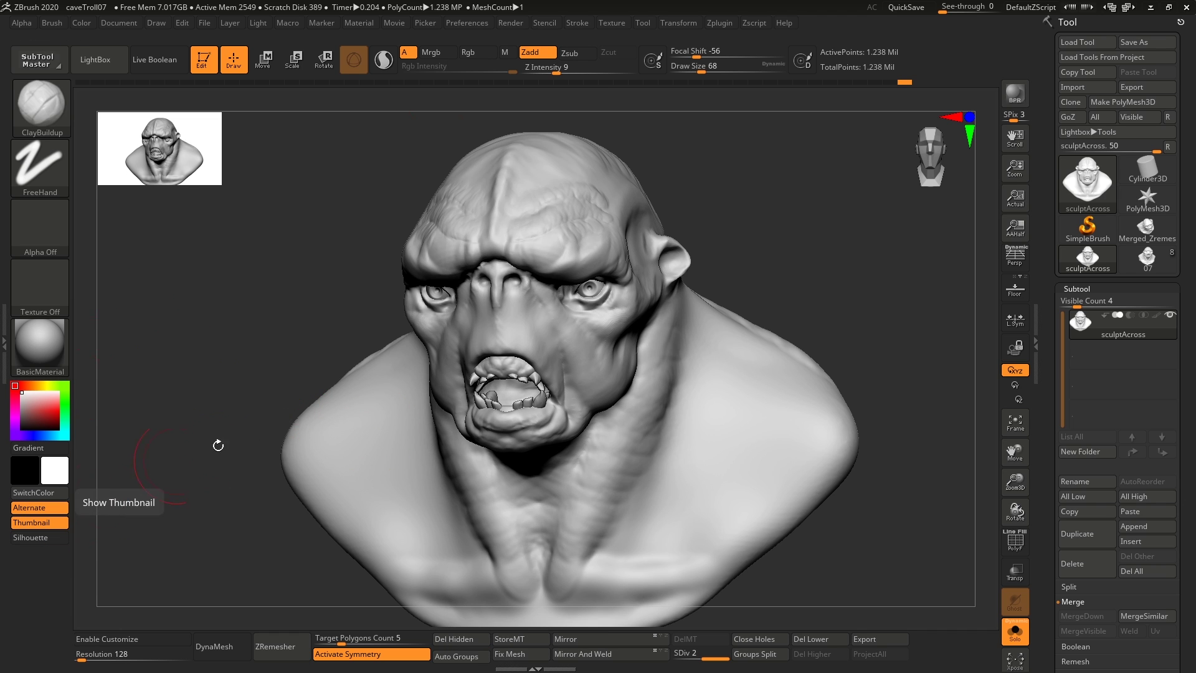
{"action": "mouse_move", "coordinate": [219, 443]}
{"action": "left_mouse_down"}
{"action": "mouse_move", "coordinate": [556, 377]}
{"action": "mouse_move", "coordinate": [449, 324]}
{"action": "mouse_move", "coordinate": [336, 236]}
{"action": "left_mouse_up"}
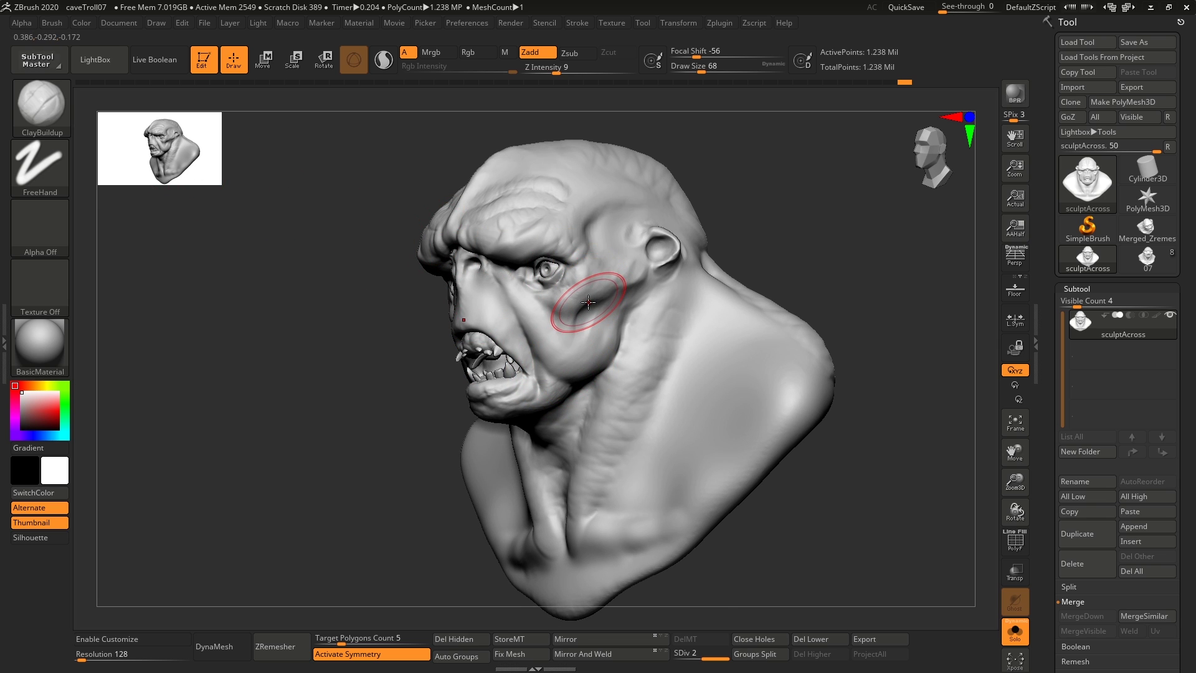
{"action": "left_click", "coordinate": [40, 537]}
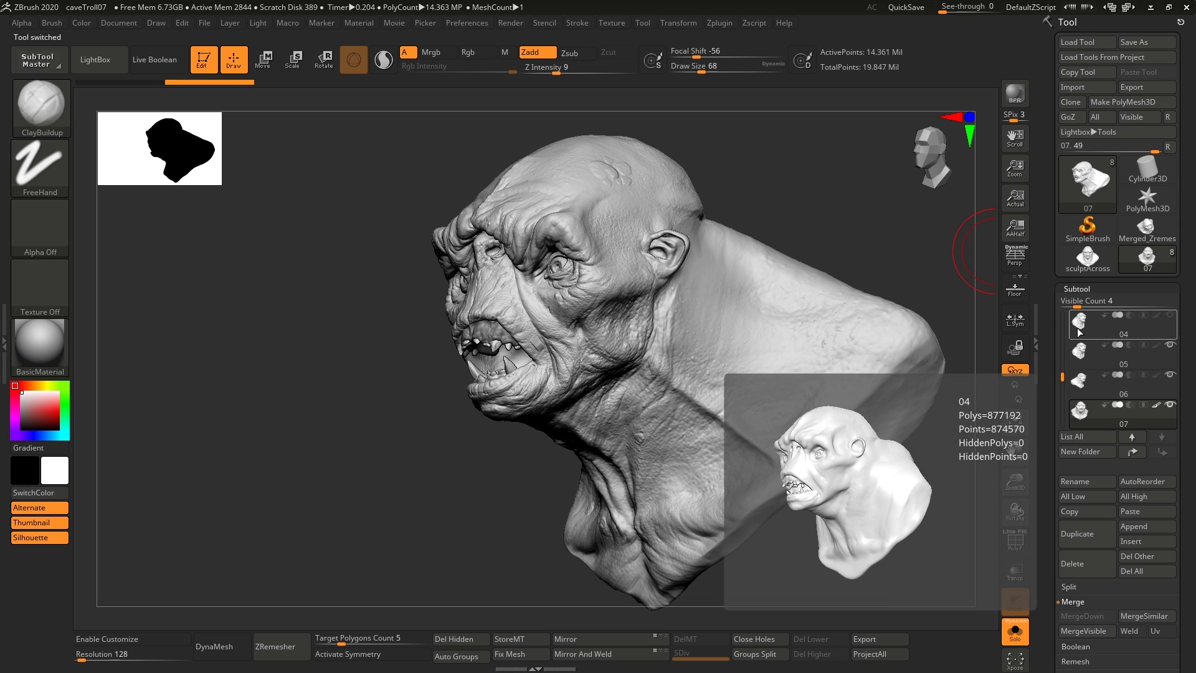
Select subtool 01 of the detailed troll tool and enlarge the silhouette thumbnail.
{"action": "scroll", "coordinate": [1084, 349], "scroll_direction": "up", "scroll_amount": 2}
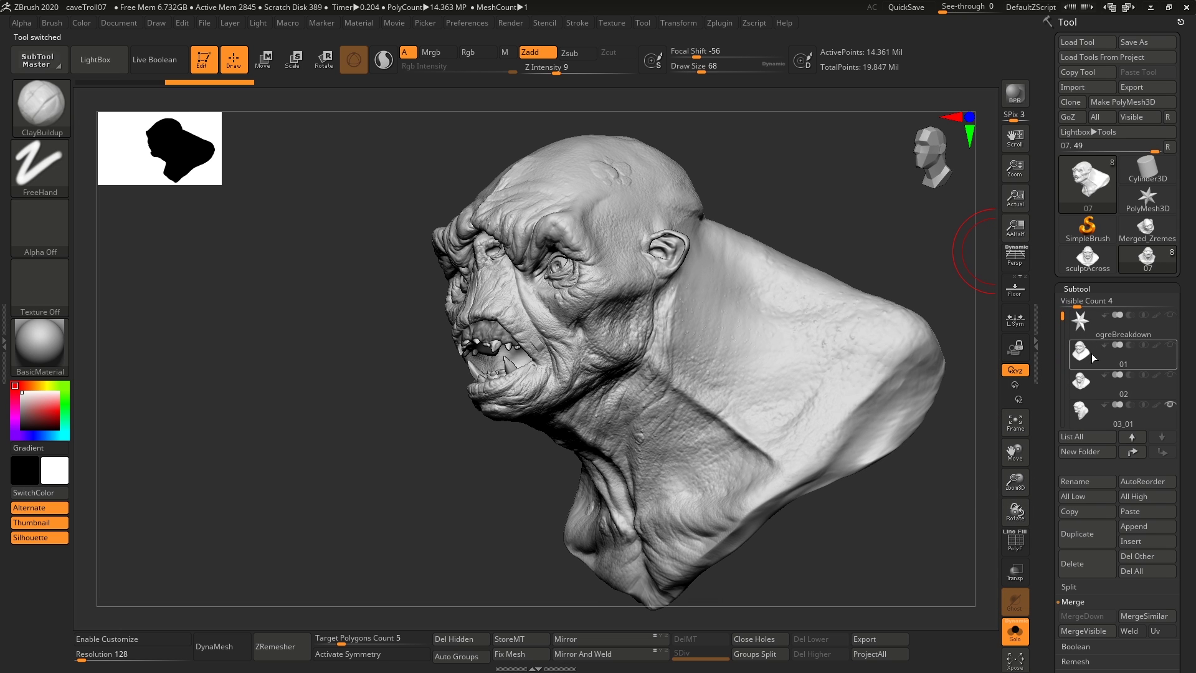
{"action": "left_click", "coordinate": [1091, 354]}
{"action": "left_click_drag", "start_coordinate": [220, 184], "coordinate": [417, 299]}
Compare the side-profile silhouettes of subtools 01 and 02.
{"action": "mouse_move", "coordinate": [645, 382]}
{"action": "right_mouse_down"}
{"action": "mouse_move", "coordinate": [739, 339]}
{"action": "mouse_move", "coordinate": [740, 355]}
{"action": "mouse_move", "coordinate": [704, 364]}
{"action": "right_mouse_up"}
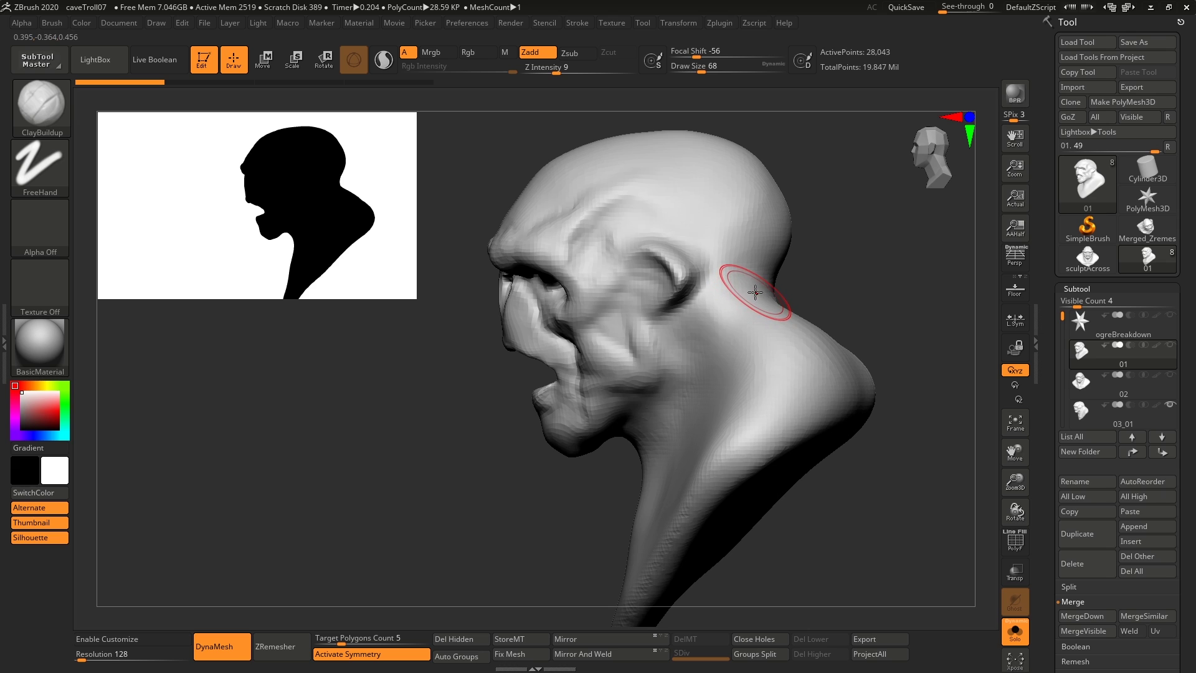
{"action": "mouse_move", "coordinate": [757, 291]}
{"action": "right_mouse_down", "text": "ctrl"}
{"action": "mouse_move", "coordinate": [748, 280]}
{"action": "mouse_move", "coordinate": [766, 289]}
{"action": "right_mouse_up", "text": "ctrl"}
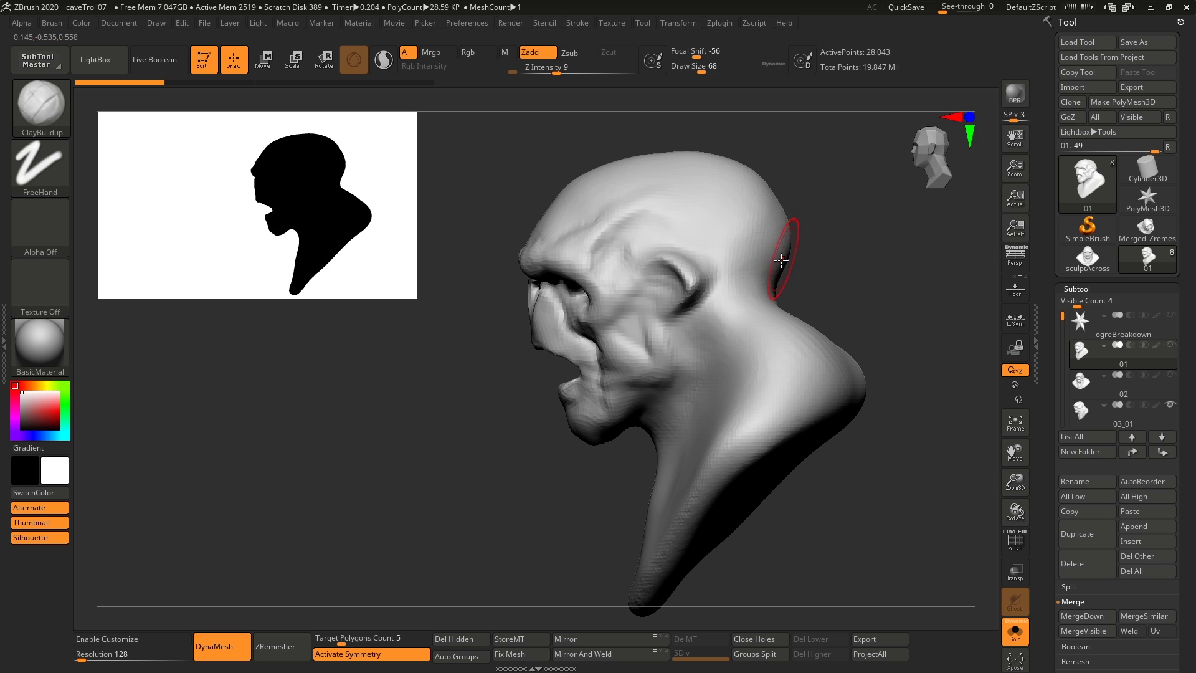
{"action": "mouse_move", "coordinate": [735, 270]}
{"action": "right_mouse_down"}
{"action": "mouse_move", "coordinate": [753, 275]}
{"action": "mouse_move", "coordinate": [703, 294]}
{"action": "right_mouse_up"}
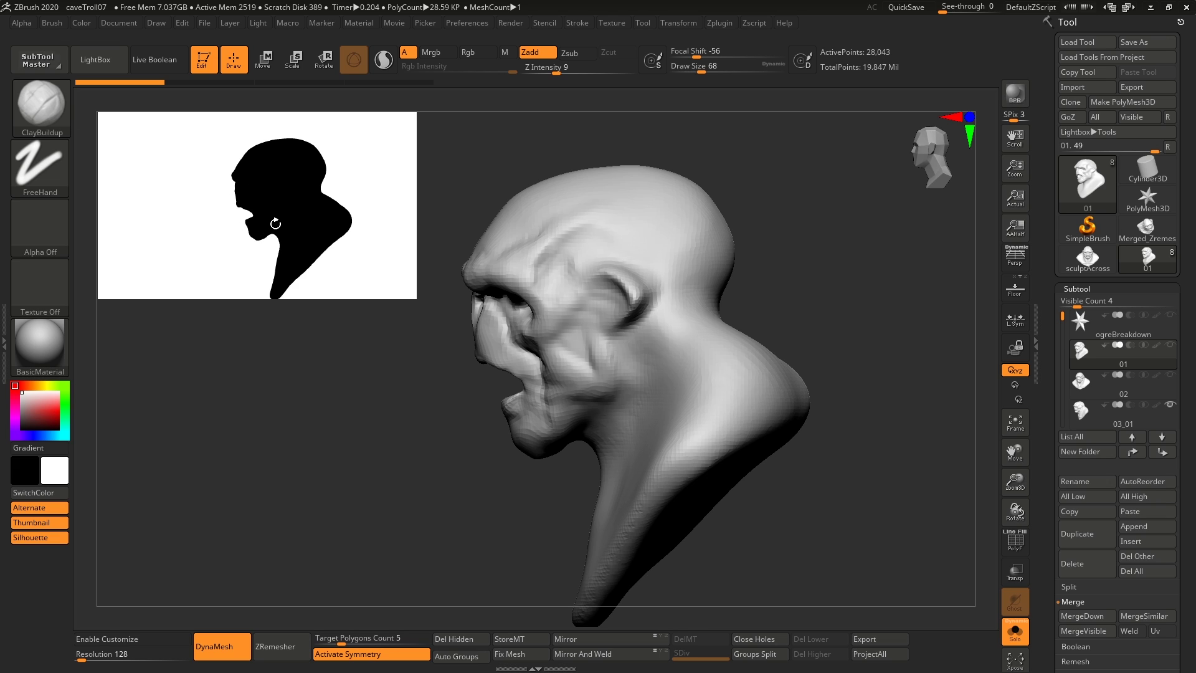
{"action": "left_click", "coordinate": [1083, 376]}
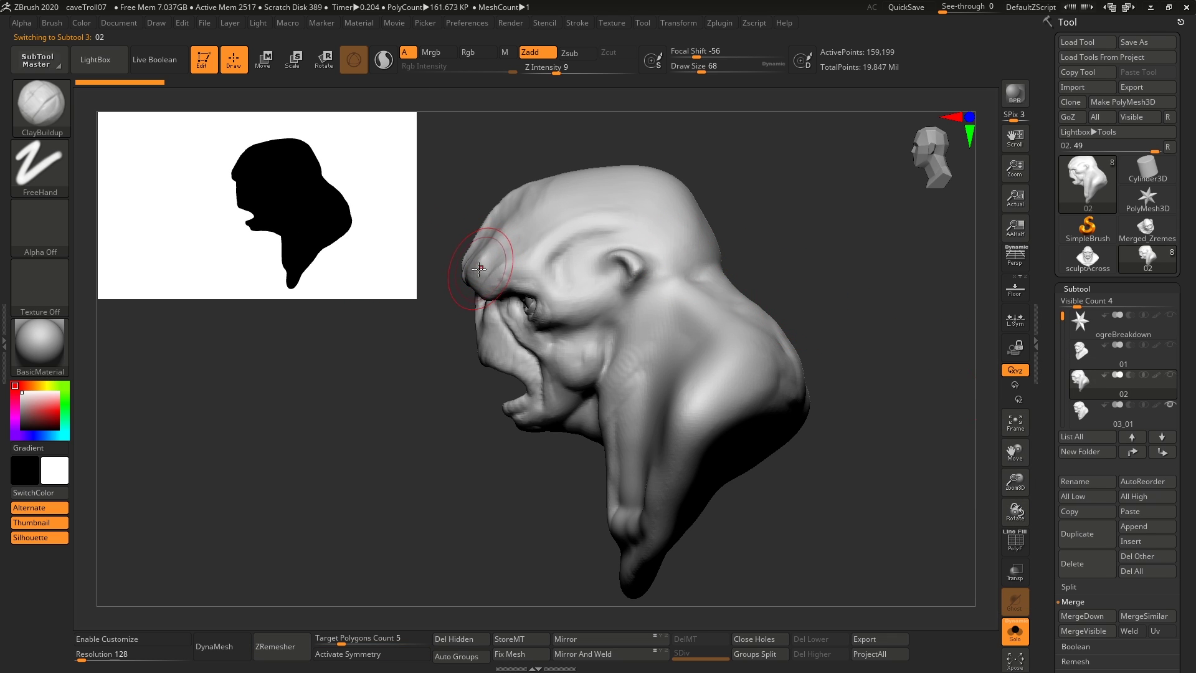
Set the brush draw size to 39 and compare the side-profile silhouettes of subtools 02 and 03_01.
{"action": "key", "text": "s"}
{"action": "left_click", "coordinate": [293, 251]}
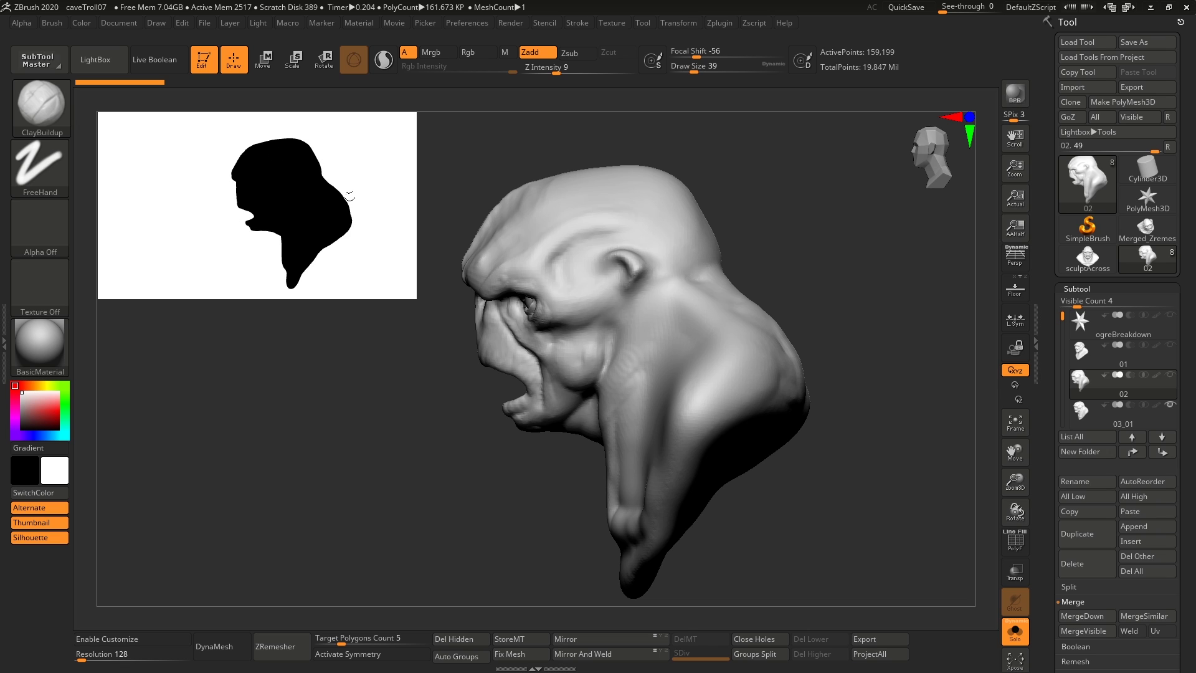
{"action": "key", "text": "Down"}
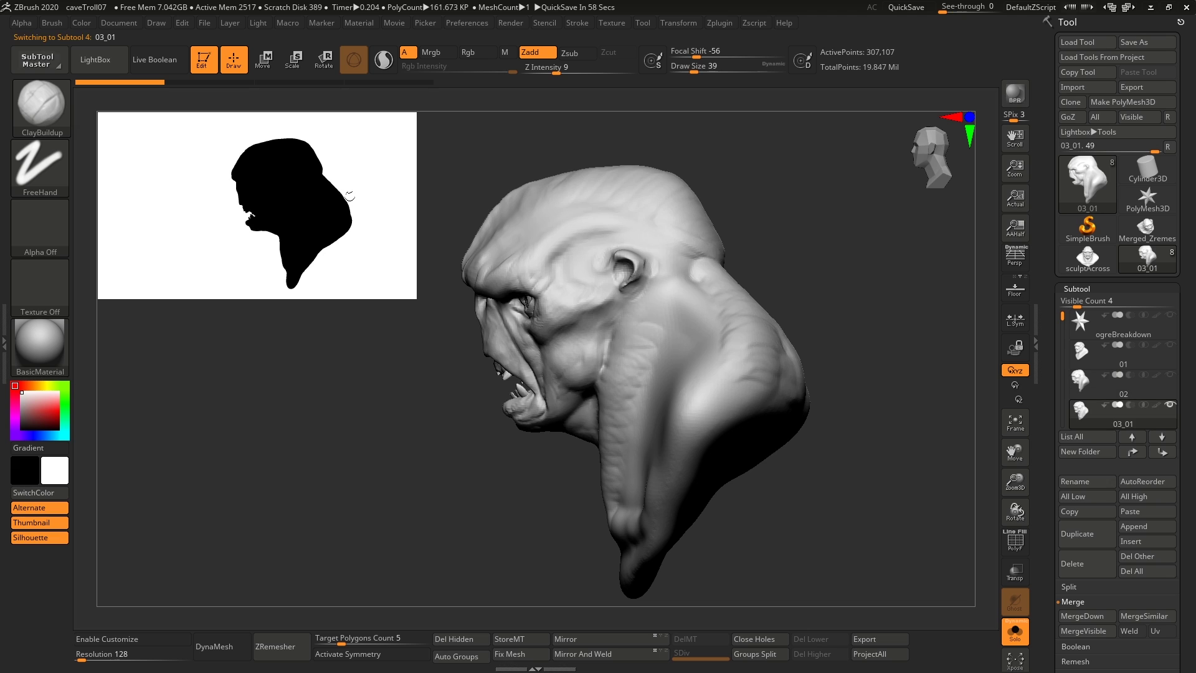
{"action": "key", "text": "Up"}
{"action": "key", "text": "Down"}
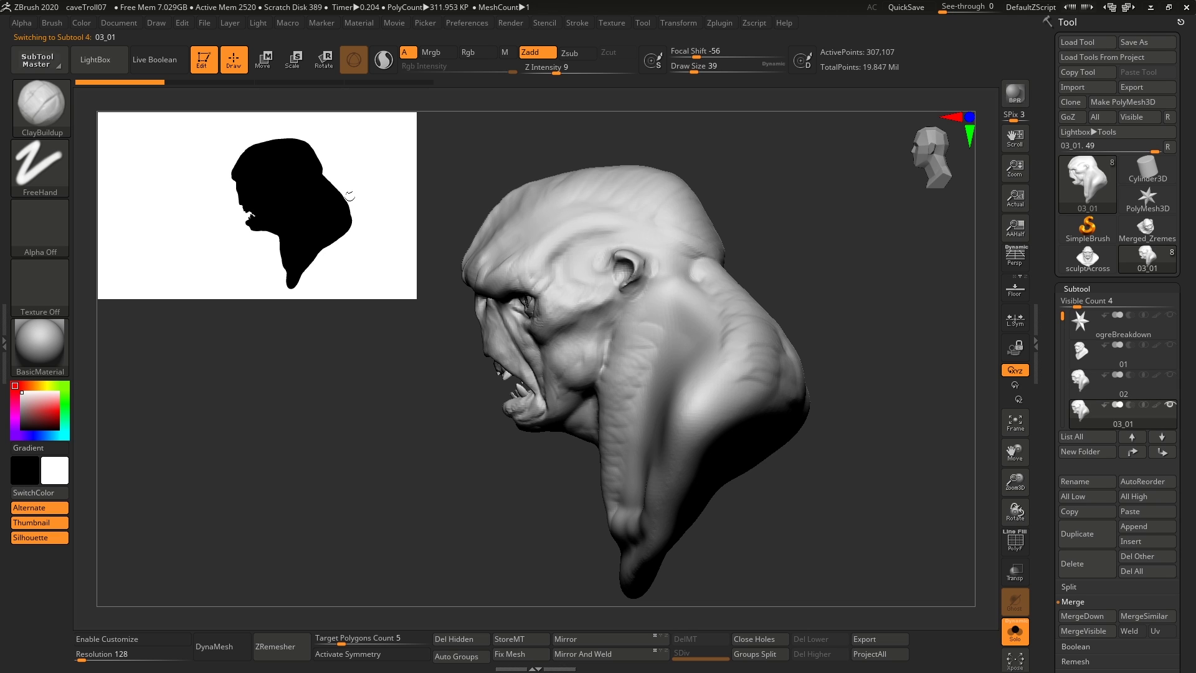
{"action": "key", "text": "Up"}
Compare the silhouettes of subtools 03_01 and 02 from the front and return the bust to side profile.
{"action": "mouse_move", "coordinate": [433, 368]}
{"action": "left_mouse_down"}
{"action": "mouse_move", "coordinate": [592, 327]}
{"action": "mouse_move", "coordinate": [686, 339]}
{"action": "left_mouse_up"}
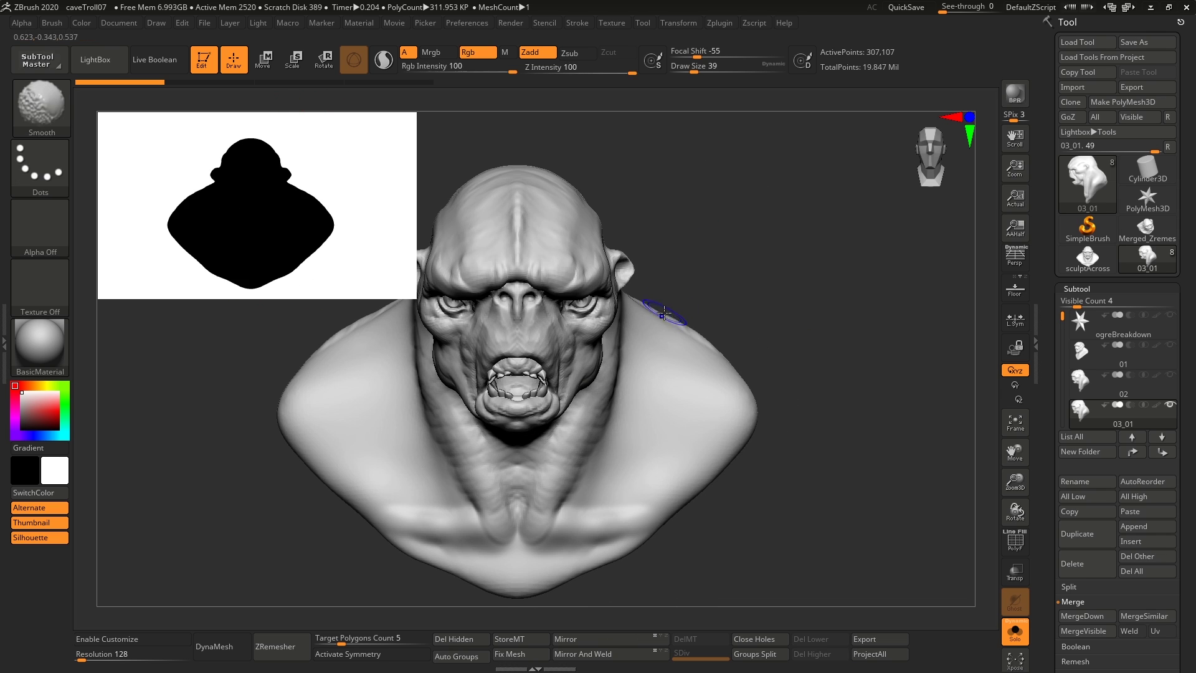
{"action": "left_click", "coordinate": [702, 344], "text": "alt"}
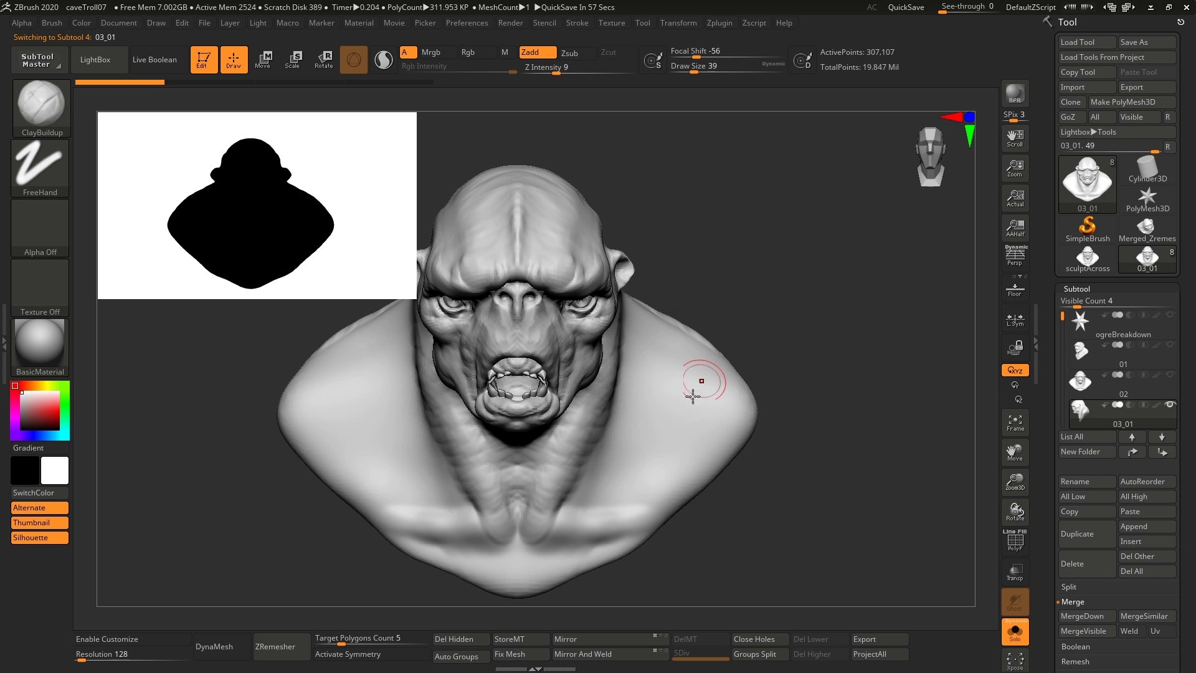
{"action": "key", "text": "Up"}
{"action": "right_click_drag", "start_coordinate": [690, 431], "coordinate": [561, 405], "text": "shift"}
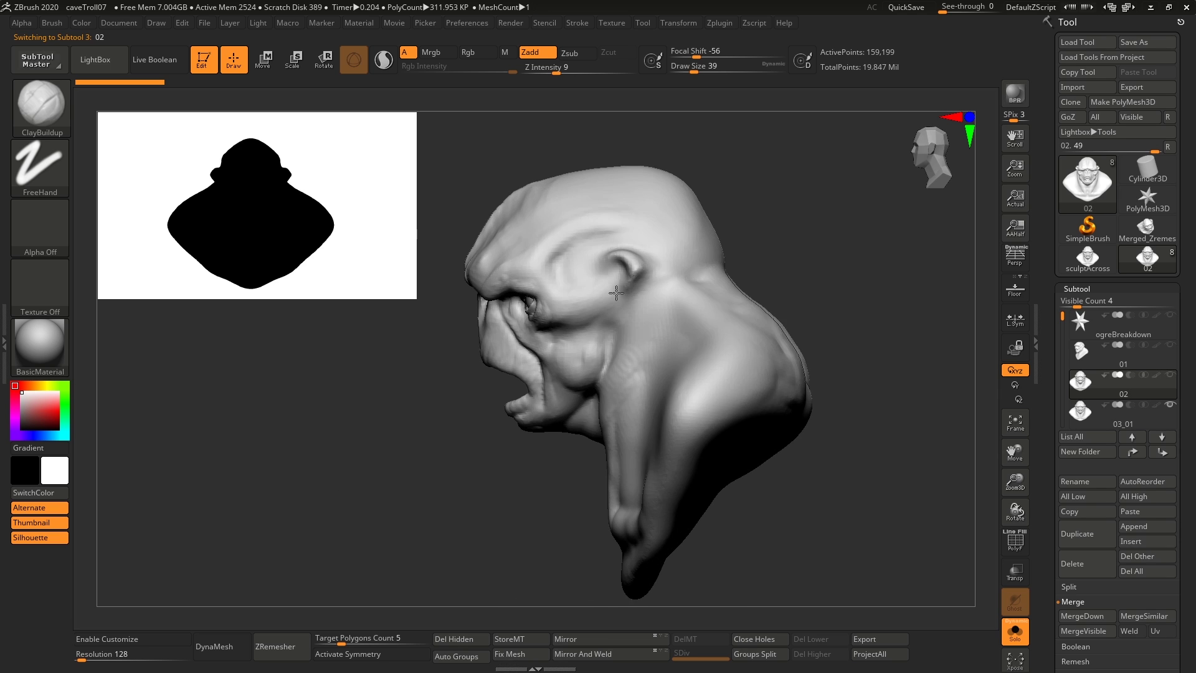
Examine the side-profile silhouettes of subtools 04, 05 and 06 in turn.
{"action": "left_click", "coordinate": [661, 271], "text": "alt"}
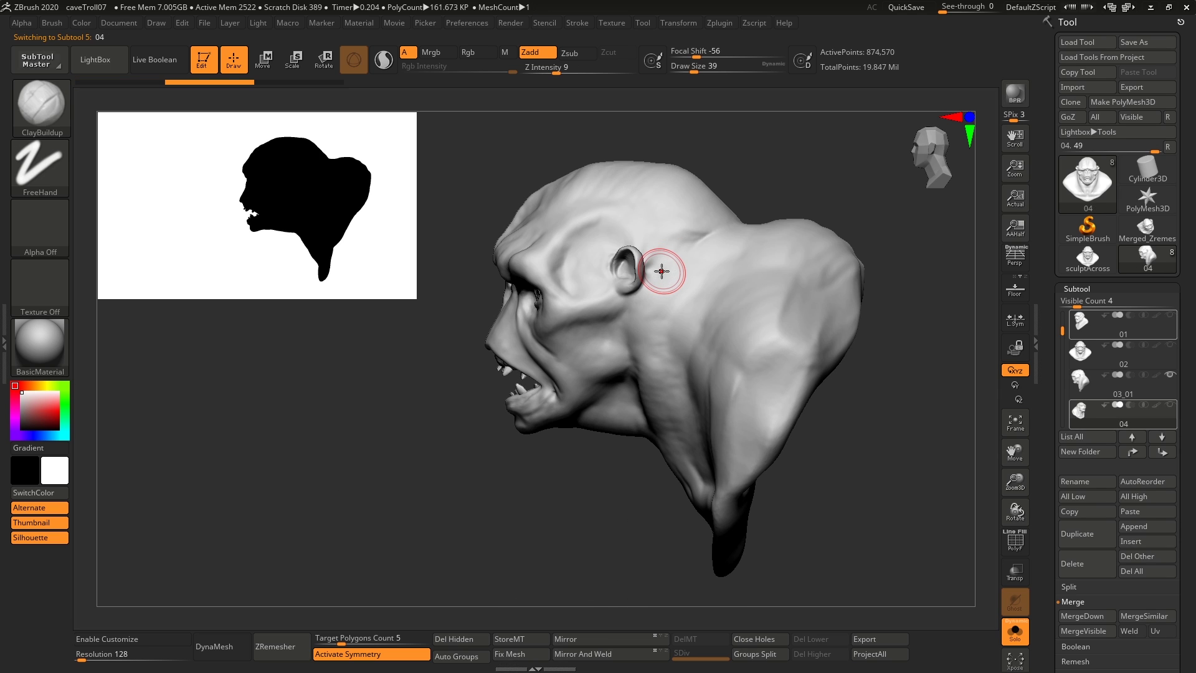
{"action": "left_click", "coordinate": [661, 271], "text": "alt"}
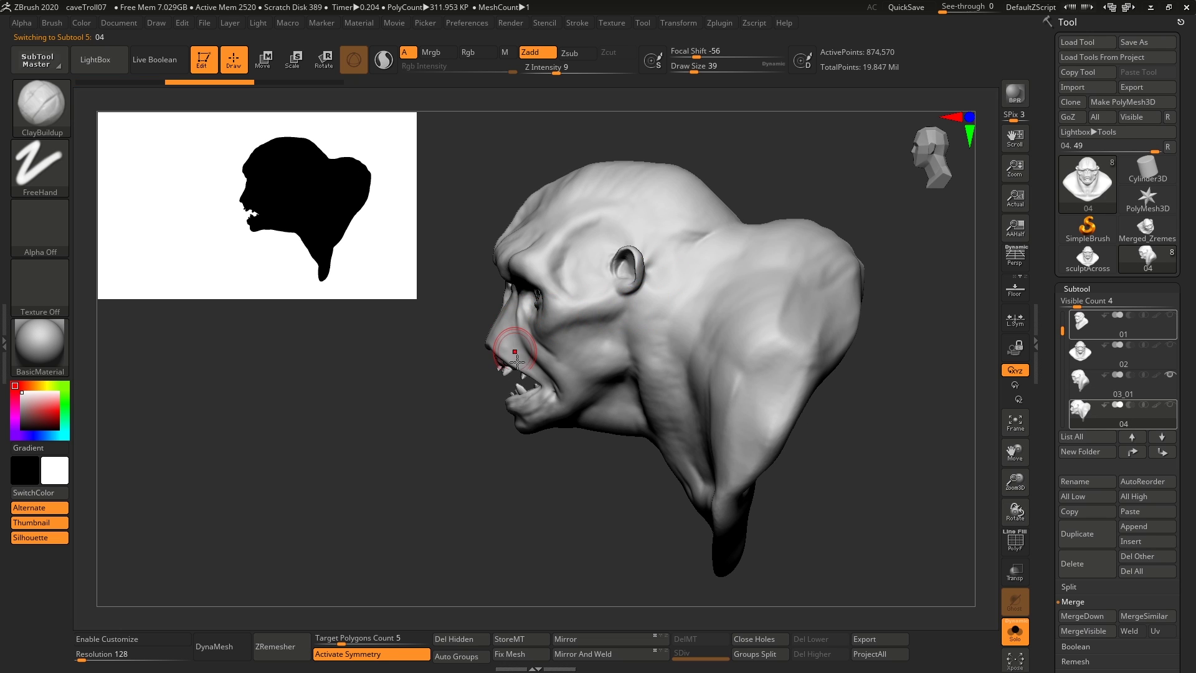
{"action": "right_click_drag", "start_coordinate": [648, 340], "coordinate": [621, 349], "text": "alt"}
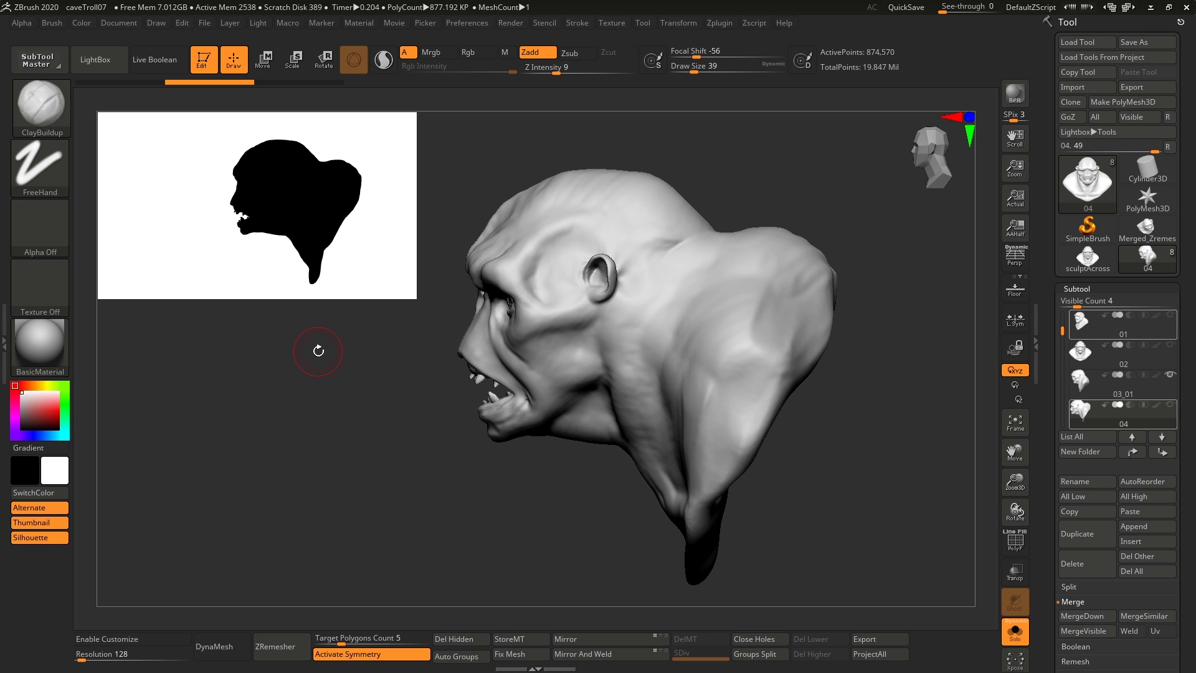
{"action": "key", "text": "alt+Down"}
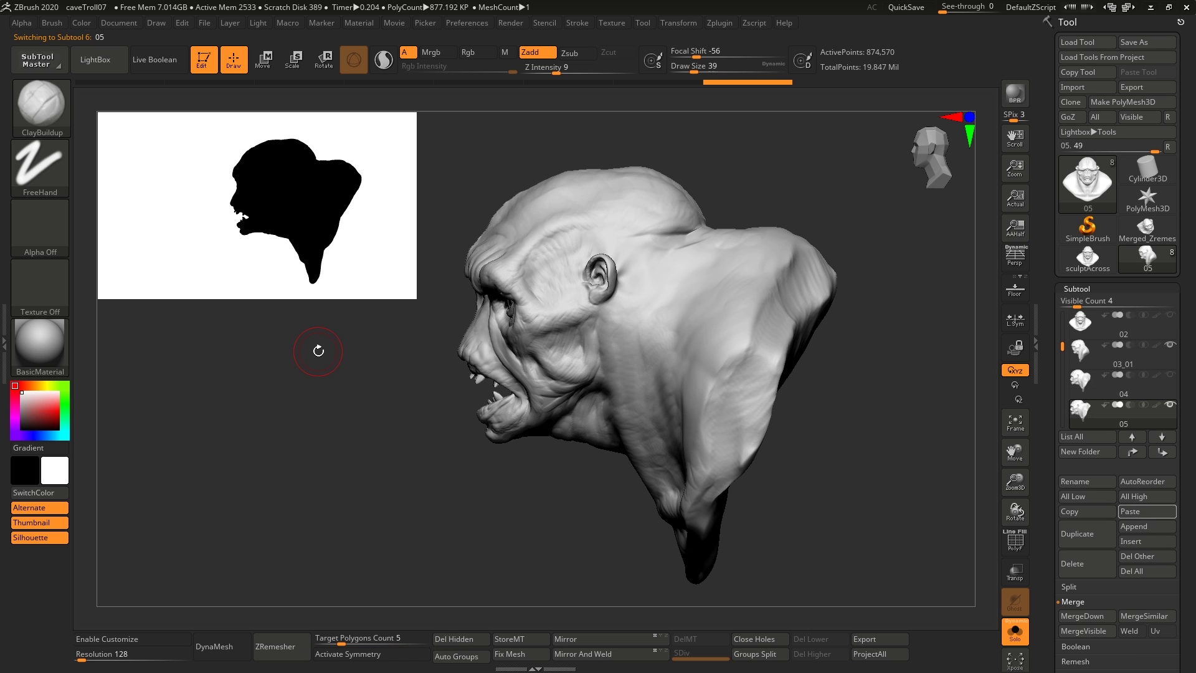
{"action": "key", "text": "alt+Down"}
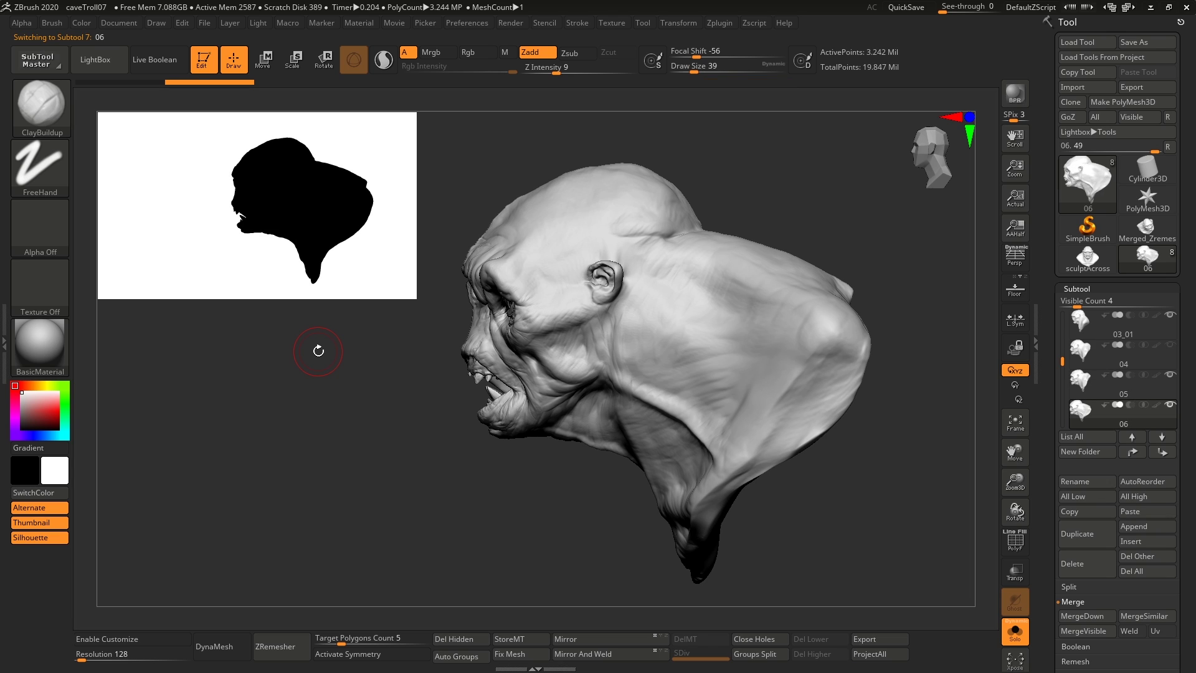
Go back through the development stages to subtool 01, and review the silhouette of each stage up to subtool 07.
{"action": "left_click_drag", "start_coordinate": [1063, 355], "coordinate": [1063, 381]}
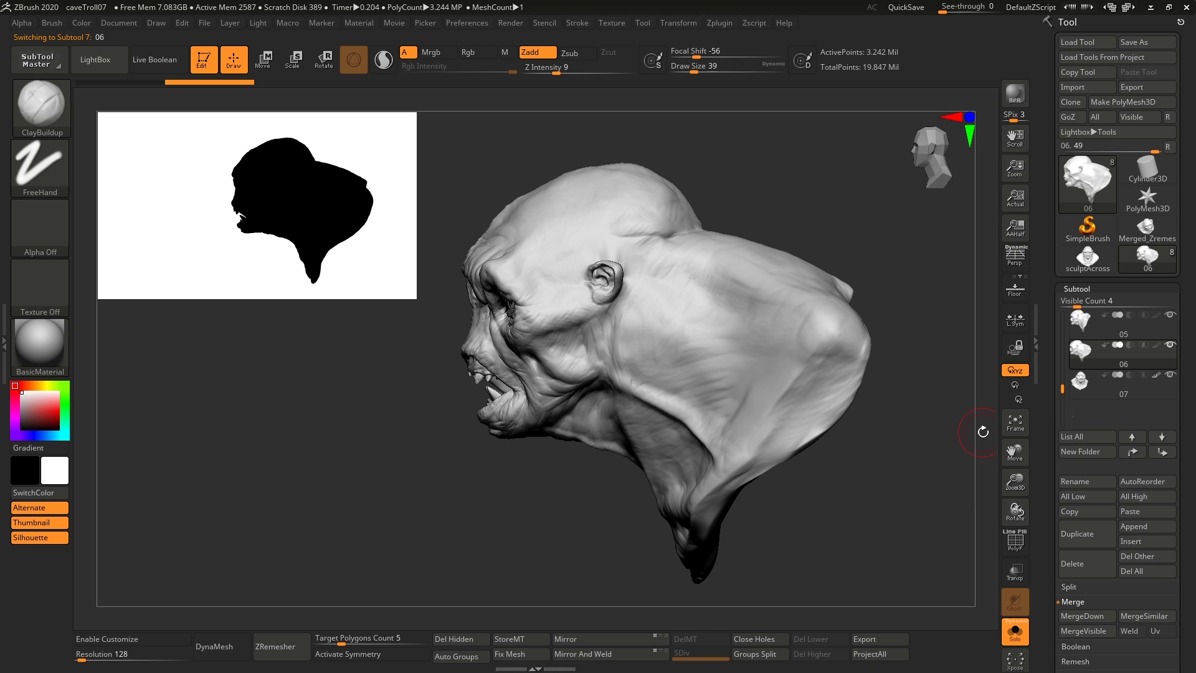
{"action": "key", "text": "Up"}
{"action": "key", "text": "Up"}
{"action": "key", "text": "Up"}
{"action": "key", "text": "Up"}
{"action": "key", "text": "Up"}
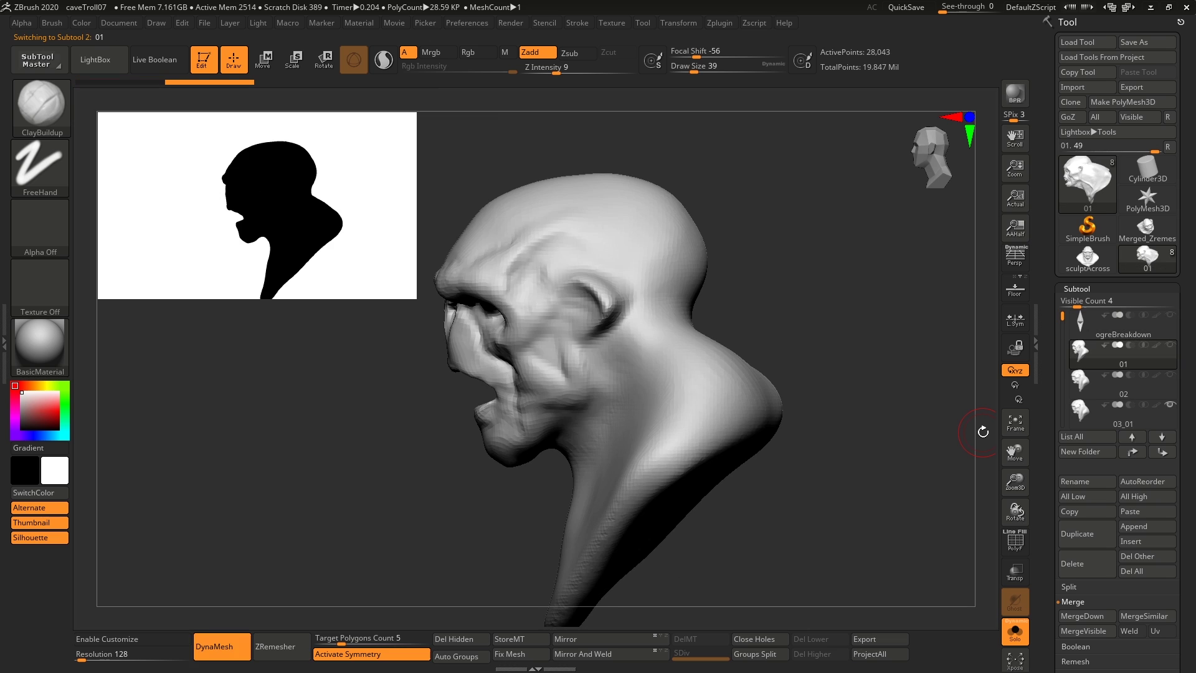
{"action": "key", "text": "Down"}
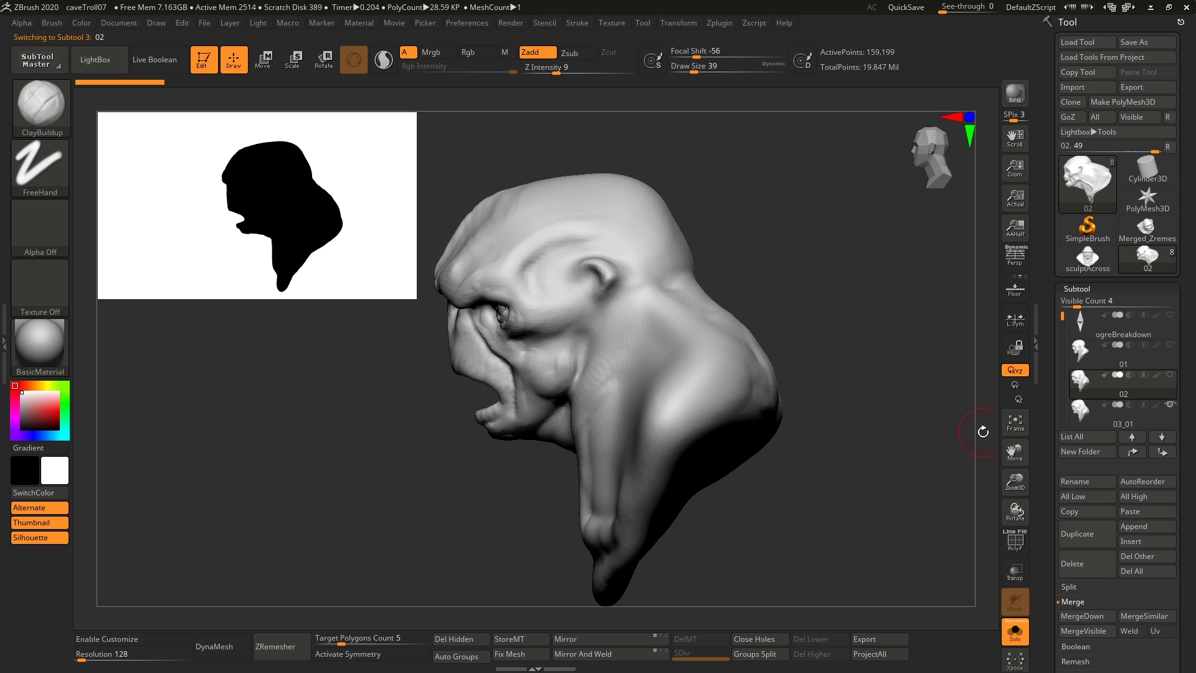
{"action": "key", "text": "Down"}
{"action": "key", "text": "Down"}
{"action": "key", "text": "Down"}
{"action": "key", "text": "Down"}
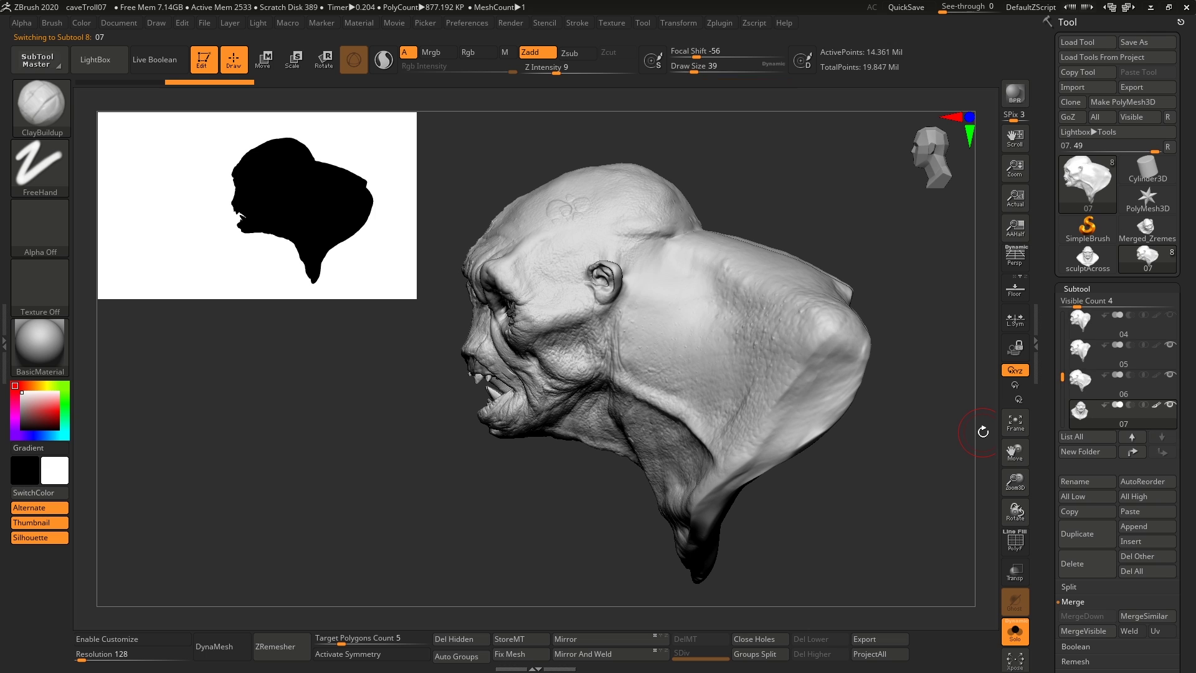
Alternate between subtools 05 and 06 to compare their head and back outlines, finishing on subtool 07.
{"action": "key", "text": "Up"}
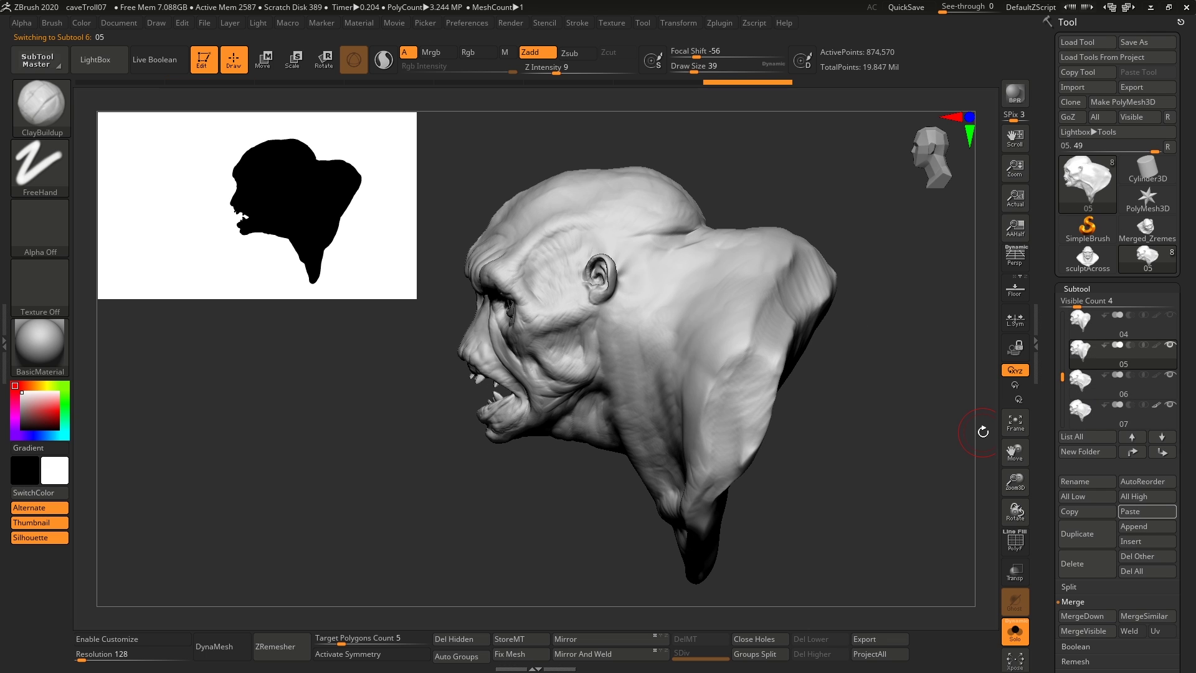
{"action": "key", "text": "Up"}
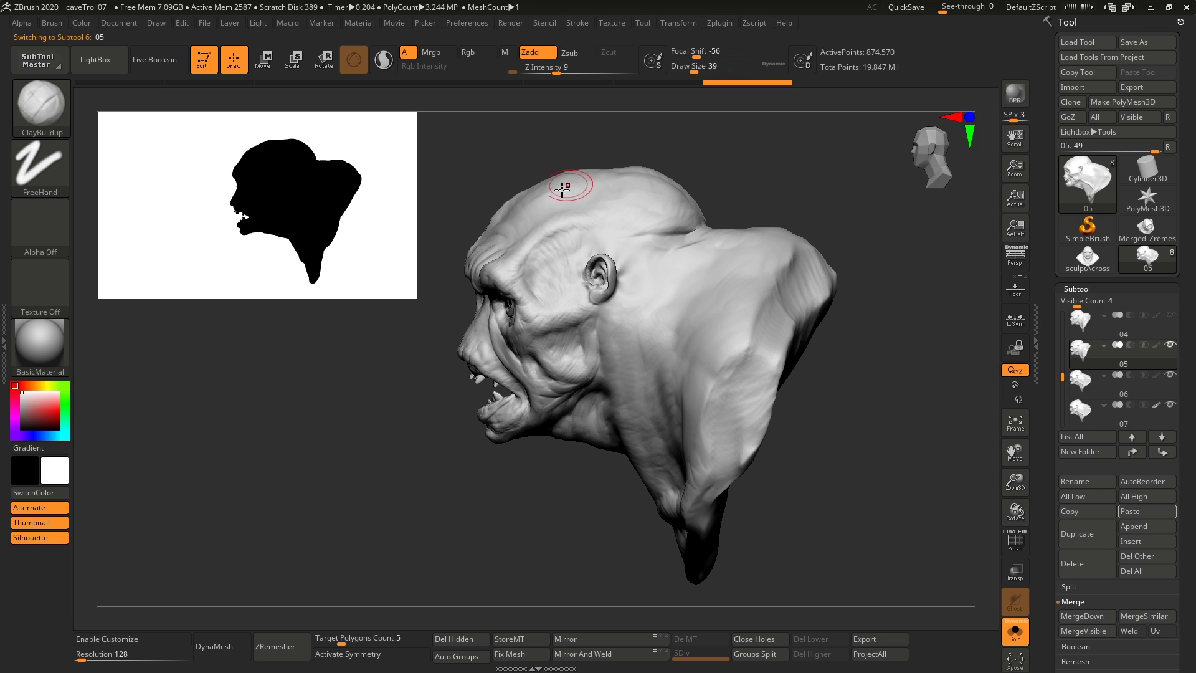
{"action": "key", "text": "Down"}
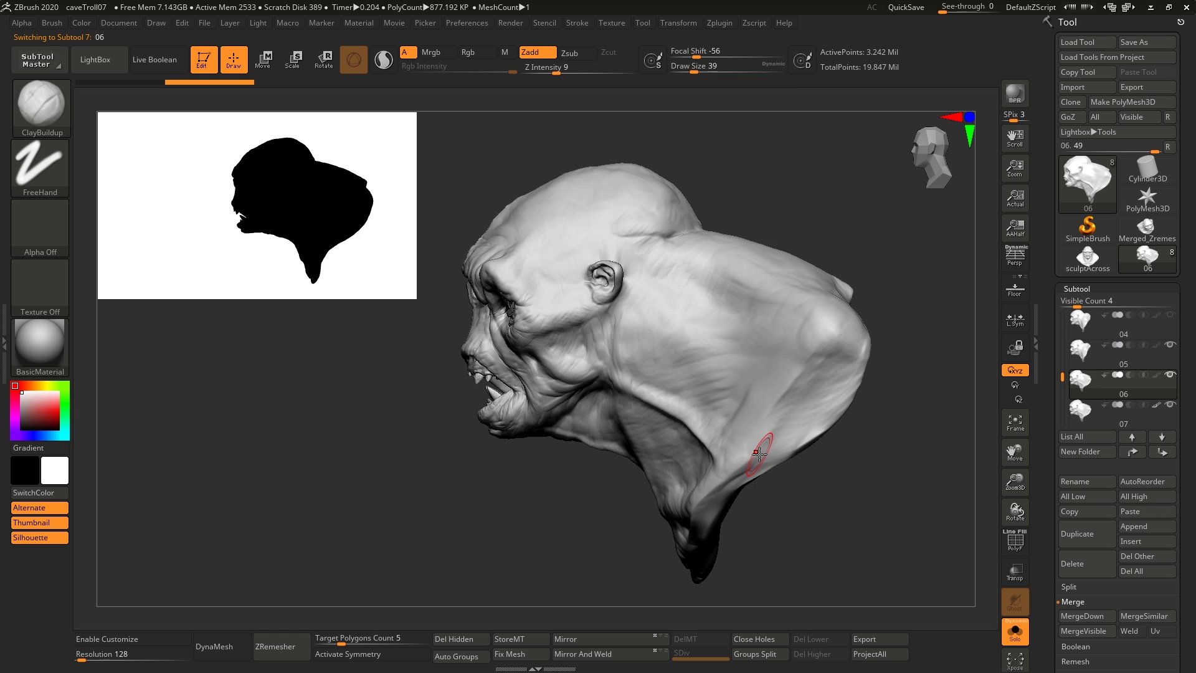
{"action": "key", "text": "Up"}
{"action": "key", "text": "Down"}
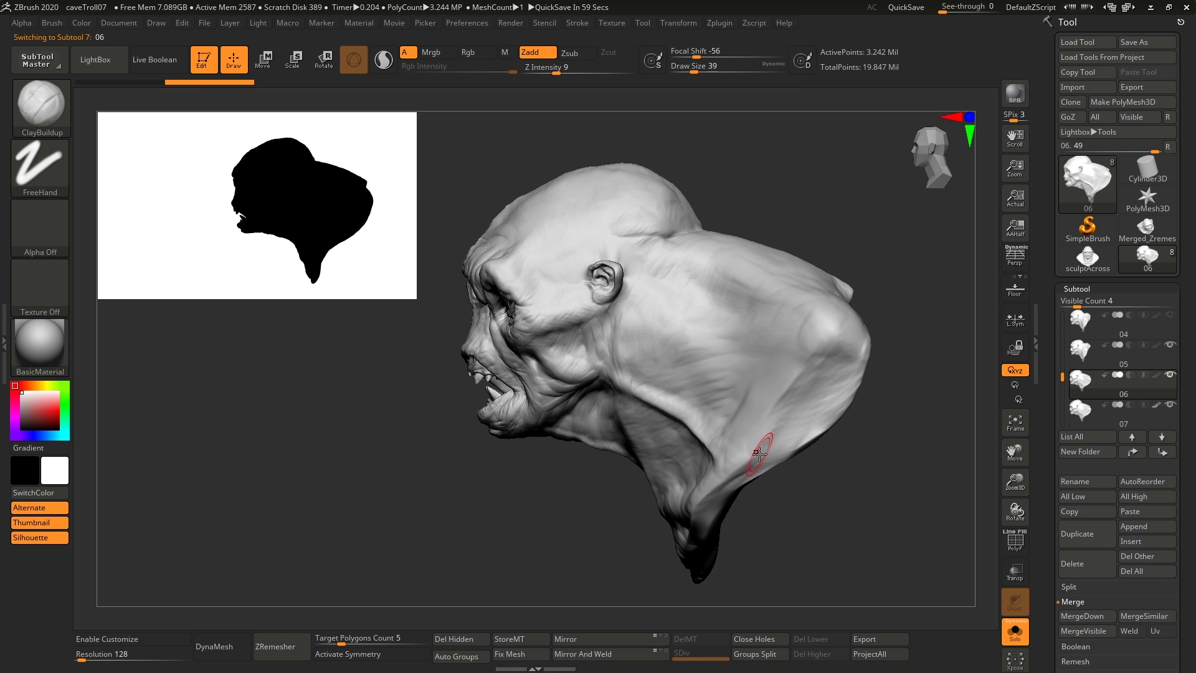
{"action": "key", "text": "Up"}
{"action": "key", "text": "Down"}
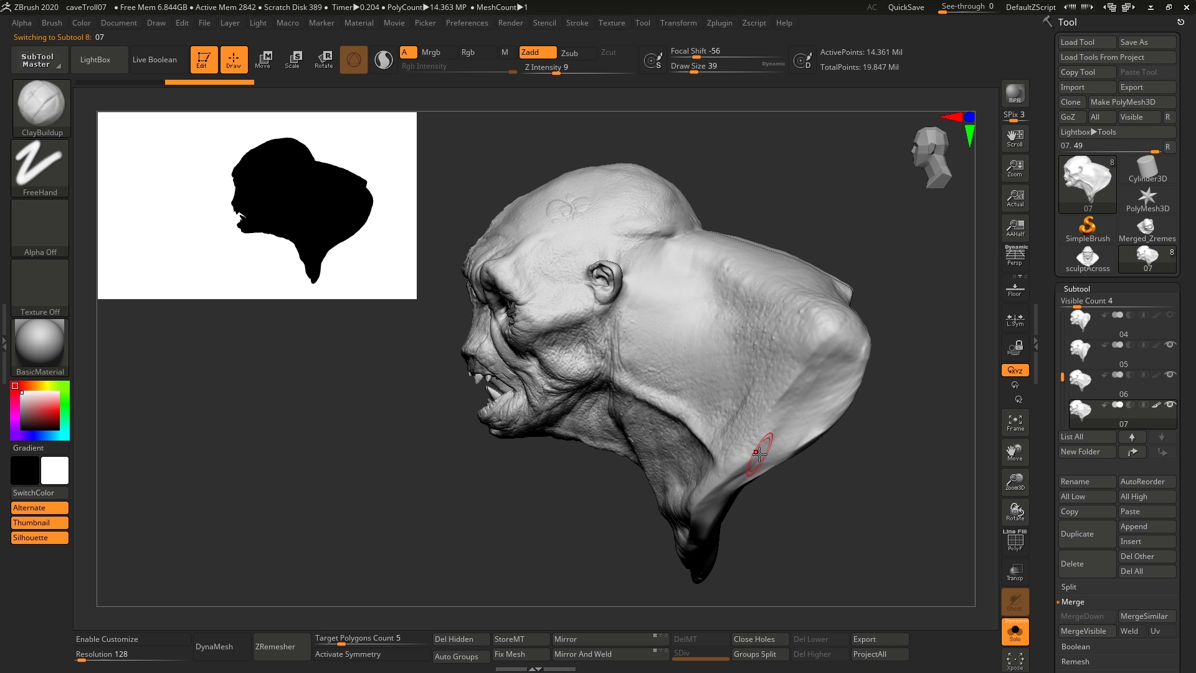
Compare the surface detail around the mouth on subtools 06 and 07, and view subtool 07 in three-quarter view.
{"action": "mouse_move", "coordinate": [477, 353]}
{"action": "right_mouse_down", "text": "alt"}
{"action": "mouse_move", "coordinate": [542, 306]}
{"action": "mouse_move", "coordinate": [689, 489]}
{"action": "right_mouse_up", "text": "alt"}
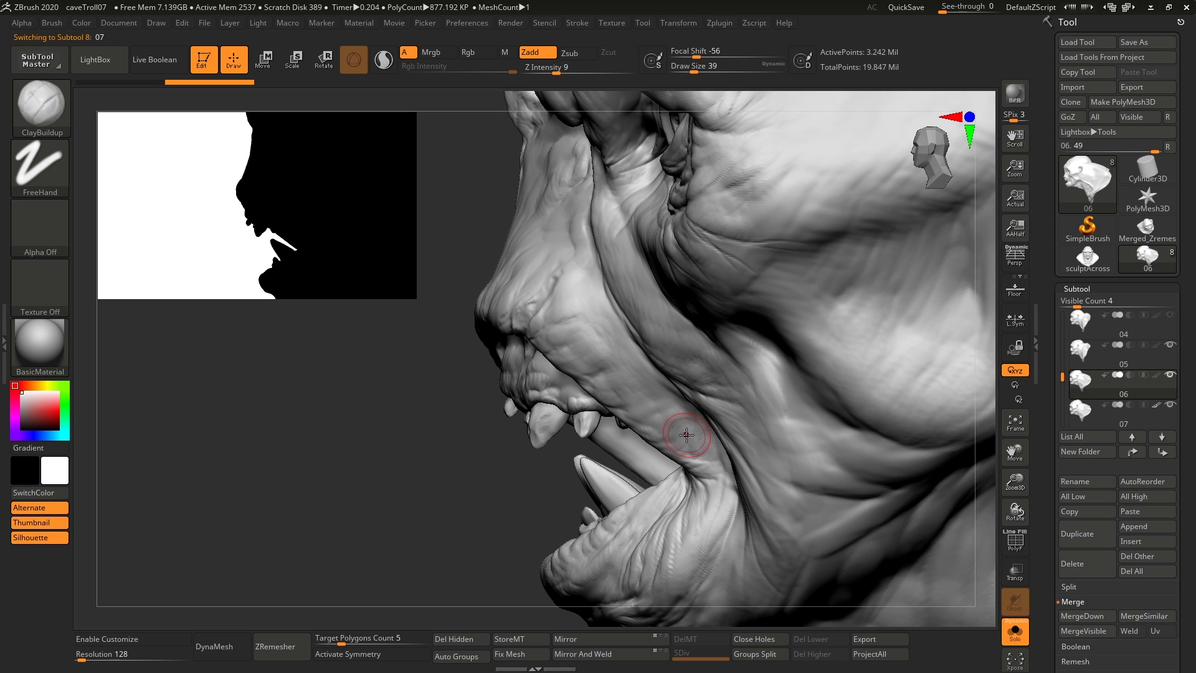
{"action": "left_click", "coordinate": [687, 435], "text": "alt"}
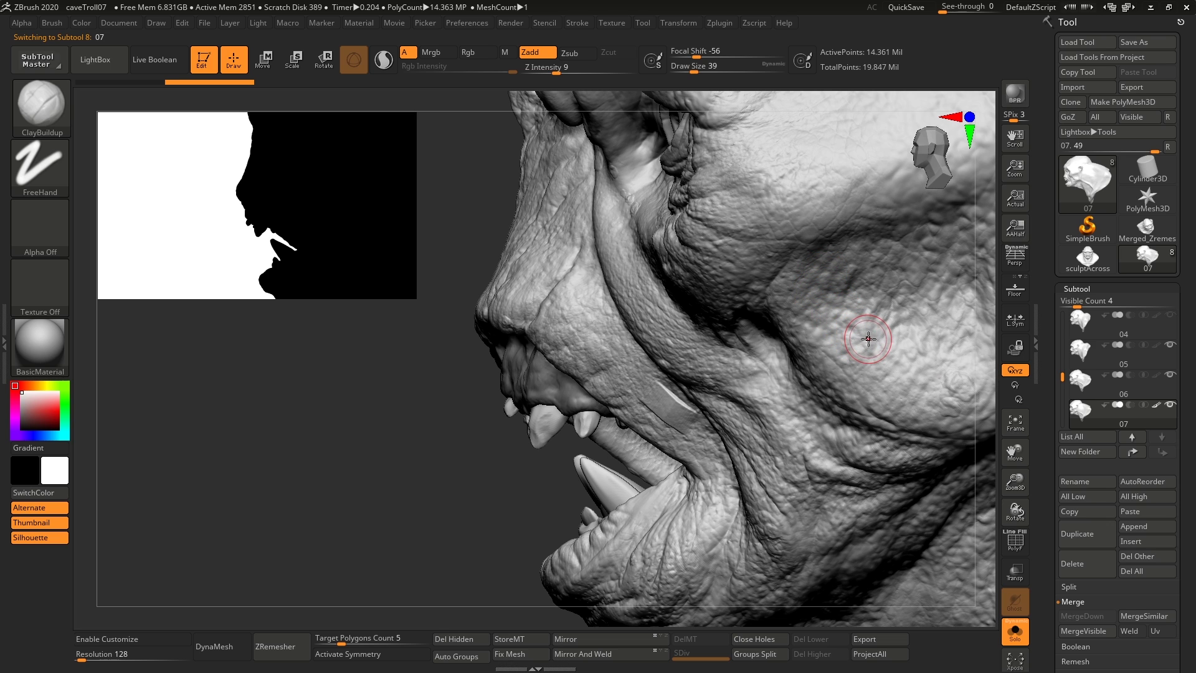
{"action": "right_click_drag", "start_coordinate": [873, 349], "coordinate": [700, 281], "text": "ctrl"}
{"action": "mouse_move", "coordinate": [798, 297]}
{"action": "right_mouse_down"}
{"action": "mouse_move", "coordinate": [764, 281]}
{"action": "mouse_move", "coordinate": [843, 337]}
{"action": "right_mouse_up"}
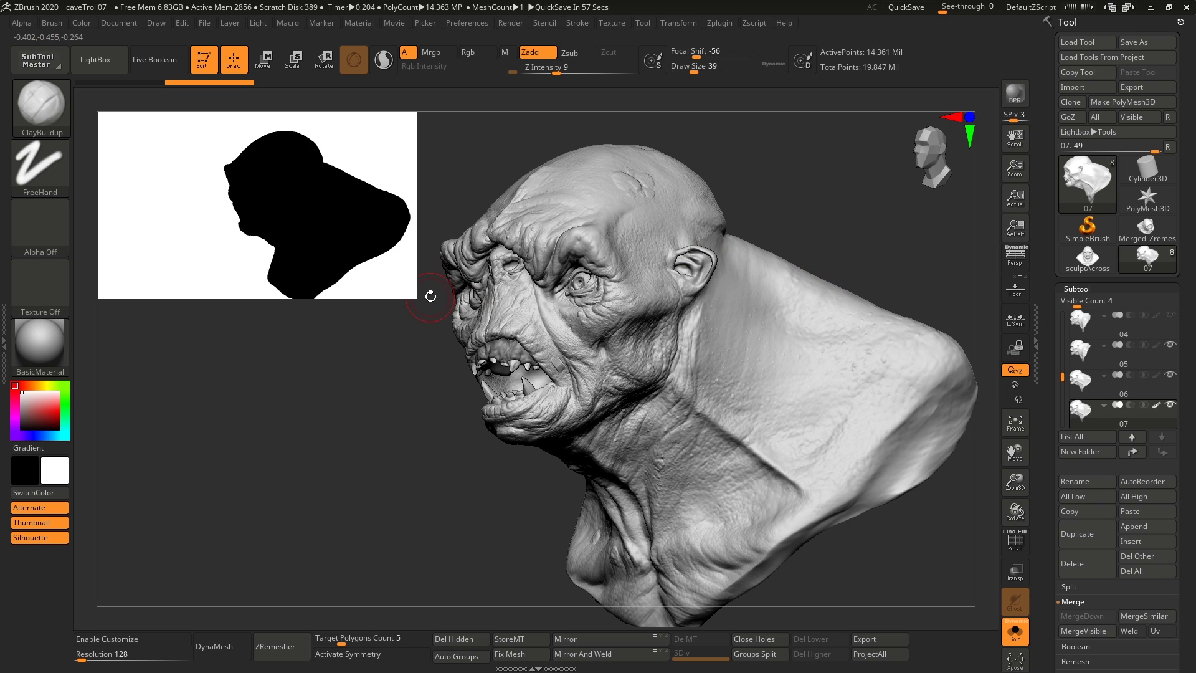
Shrink the silhouette thumbnail to size 281 and inspect the subtool 07 bust from the side and front.
{"action": "left_click_drag", "start_coordinate": [430, 296], "coordinate": [273, 215]}
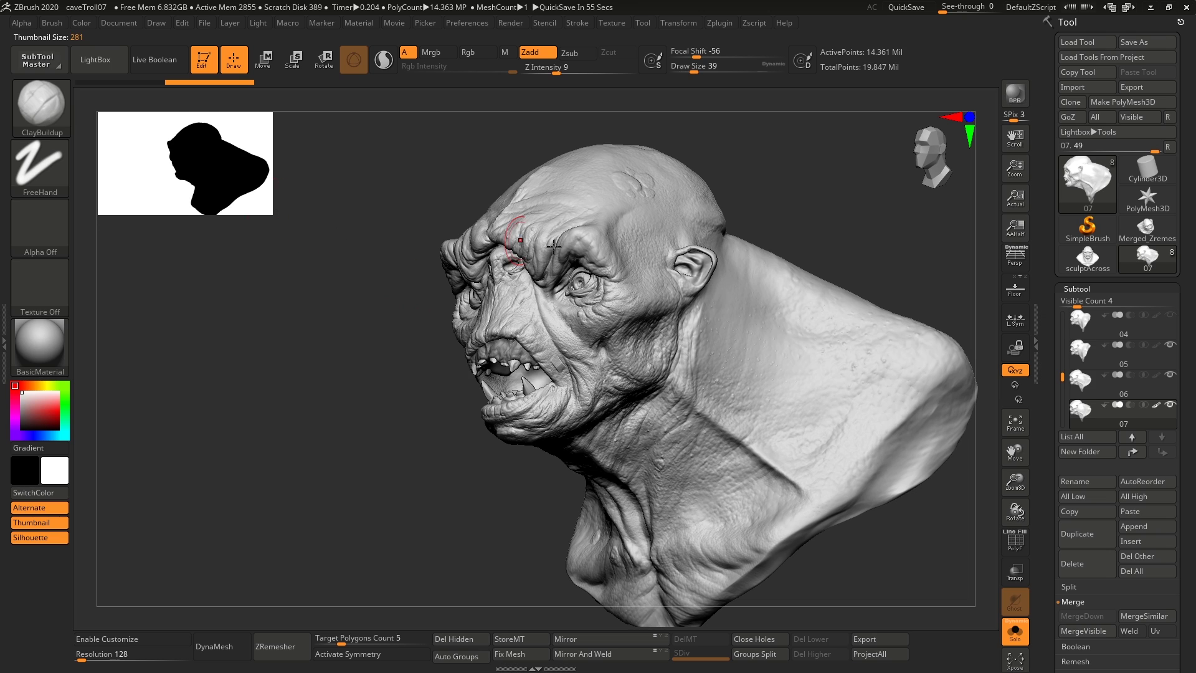
{"action": "right_click_drag", "start_coordinate": [681, 284], "coordinate": [593, 231], "text": "alt"}
{"action": "right_click_drag", "start_coordinate": [646, 260], "coordinate": [670, 287], "text": "alt"}
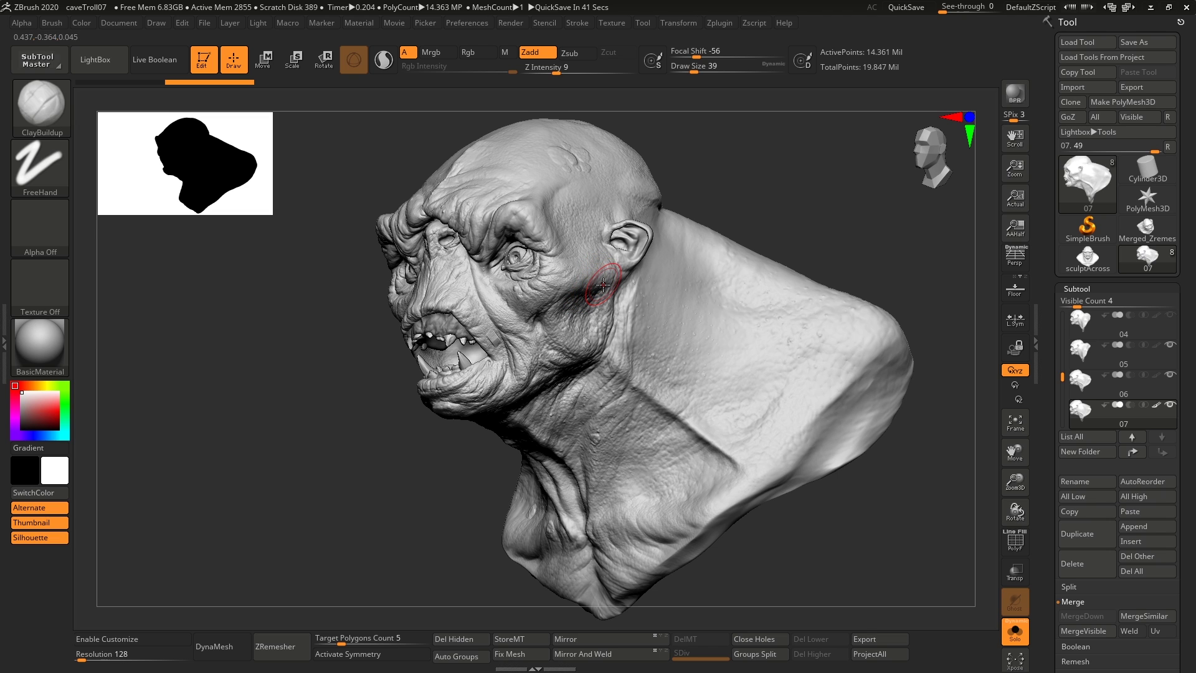
{"action": "right_click_drag", "start_coordinate": [585, 244], "coordinate": [413, 308], "text": "shift"}
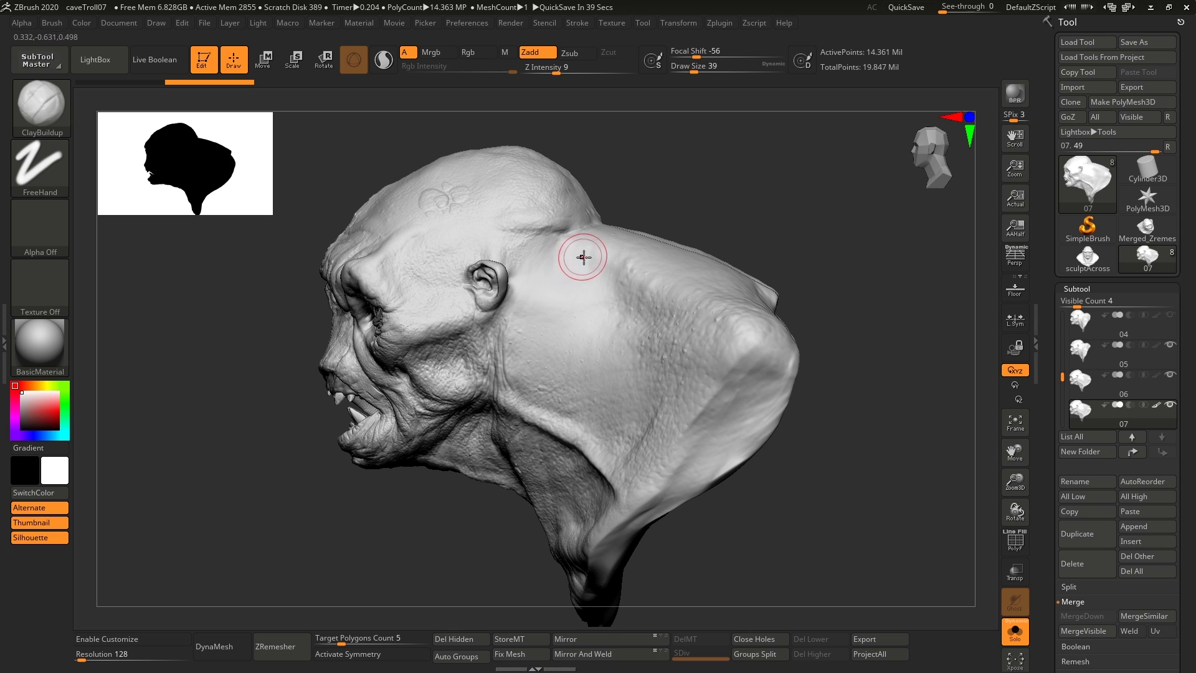
{"action": "mouse_move", "coordinate": [654, 344]}
{"action": "right_mouse_down", "text": "alt"}
{"action": "mouse_move", "coordinate": [632, 333]}
{"action": "mouse_move", "coordinate": [702, 331]}
{"action": "mouse_move", "coordinate": [689, 334]}
{"action": "mouse_move", "coordinate": [683, 313]}
{"action": "right_mouse_up", "text": "alt"}
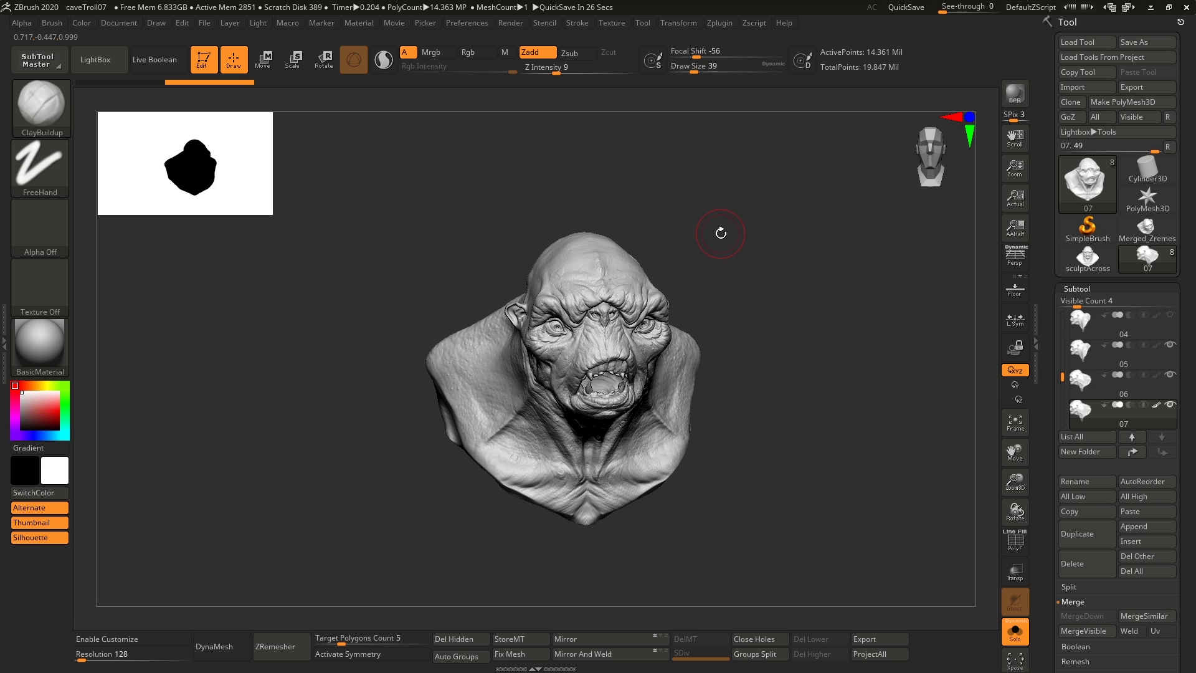
{"action": "mouse_move", "coordinate": [722, 235]}
{"action": "left_mouse_down"}
{"action": "mouse_move", "coordinate": [704, 219]}
{"action": "mouse_move", "coordinate": [793, 300]}
{"action": "left_mouse_up"}
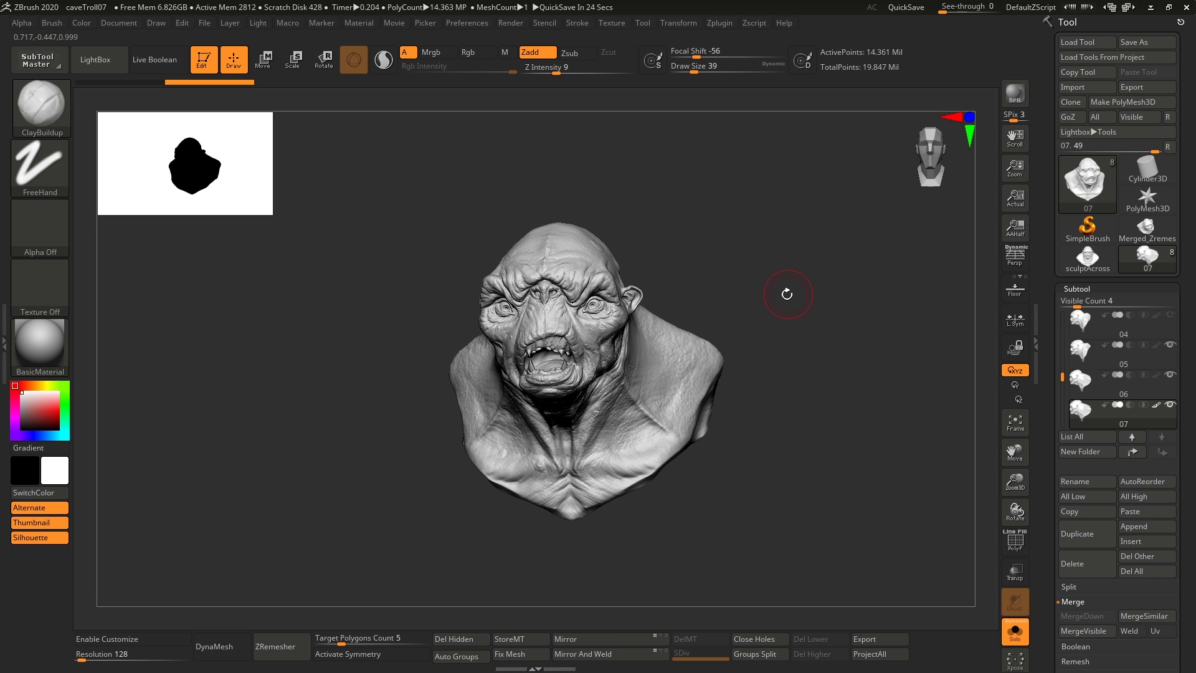